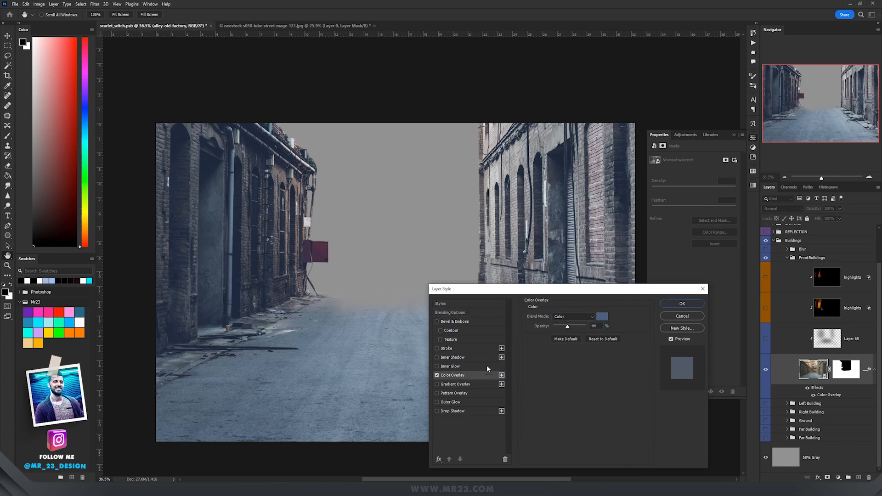
Inspect the overlay colour of the alley layer's Color Overlay effect, dismiss the colour picker and close the layer style
left_click(602, 316)
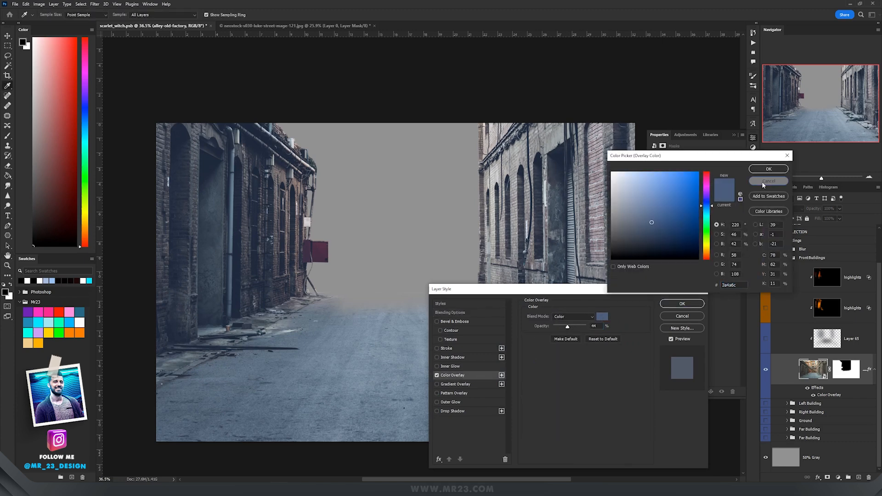
left_click(764, 181)
left_click(682, 304)
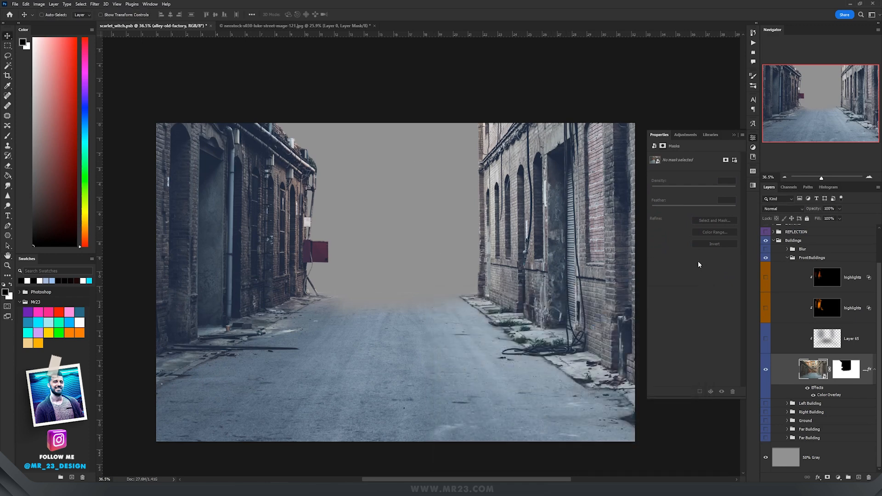
Show Layer 65 and both highlights layers clipped to the alley photo in the Front Buildings group
left_click(852, 338)
left_click(765, 338)
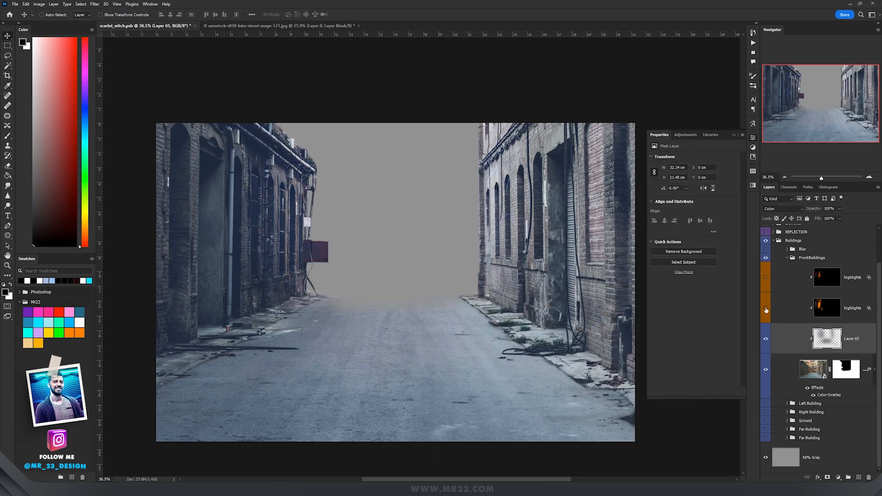
left_click(765, 305)
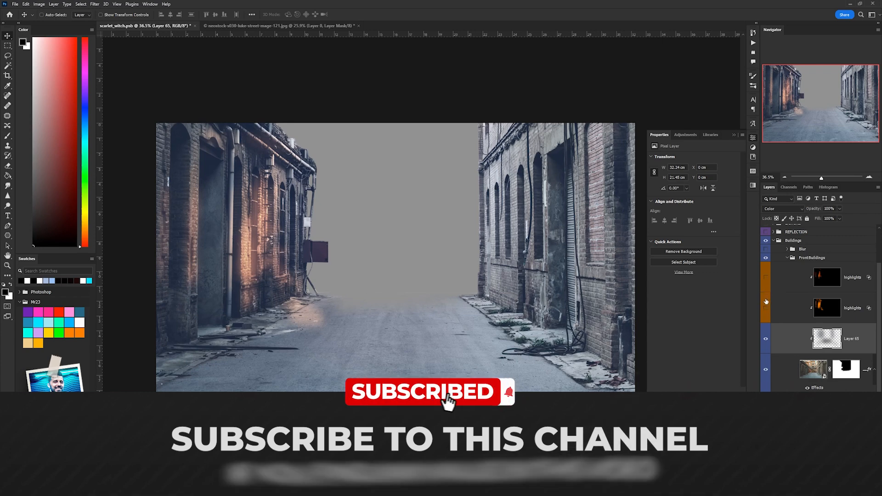
left_click(765, 307)
left_click(765, 308)
left_click(830, 310)
left_click(765, 277)
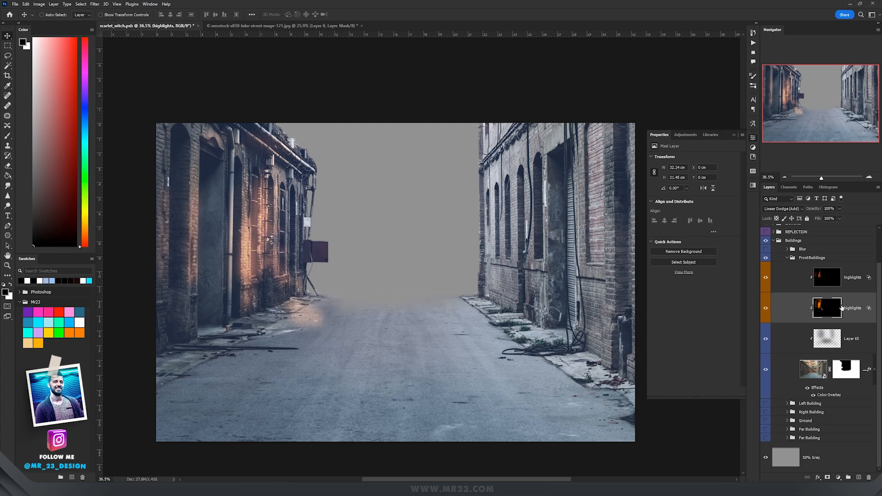
Collapse the Left Building group, then show and select the Right Building group
scroll(841, 308, "up", 3)
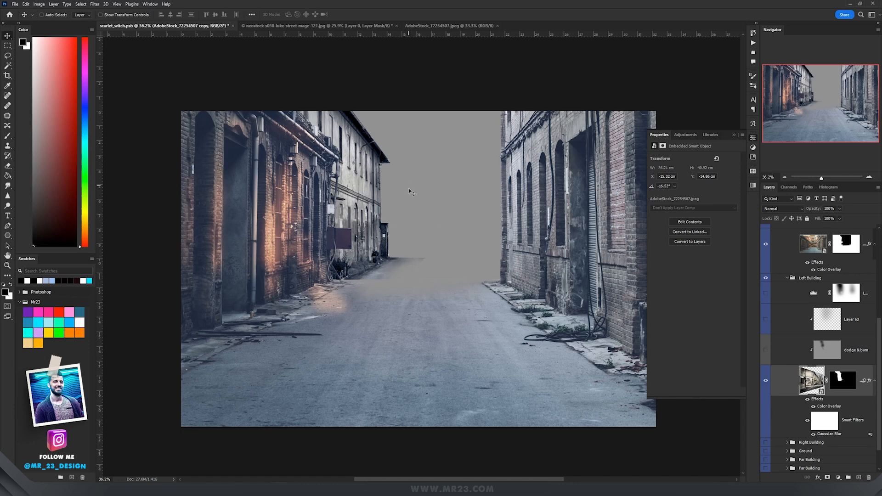
left_click(787, 278)
left_click(766, 412)
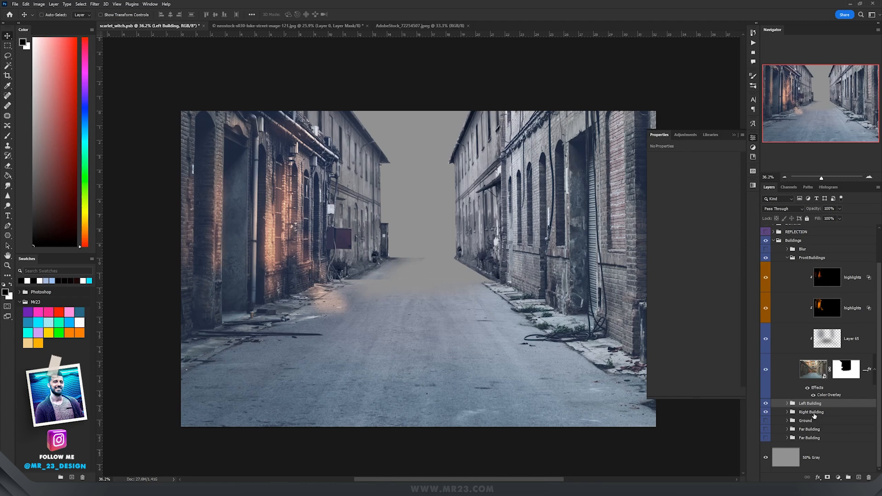
left_click(813, 413)
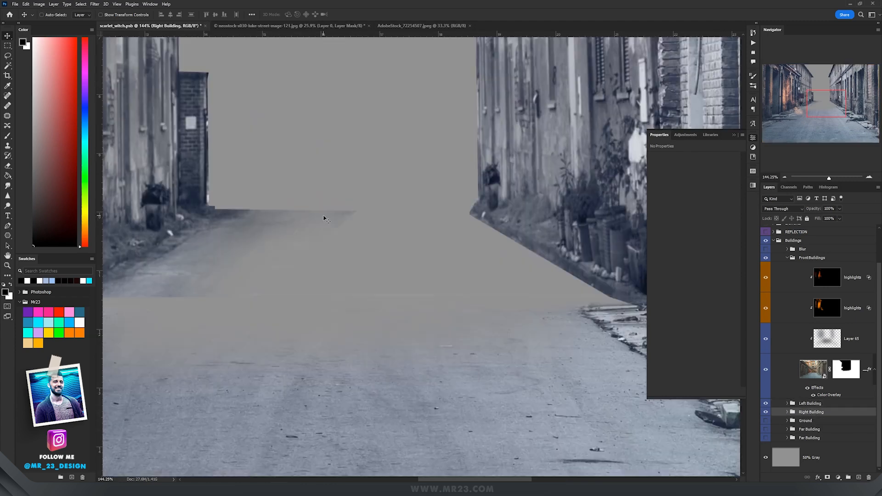
scroll(326, 218, "down", 8)
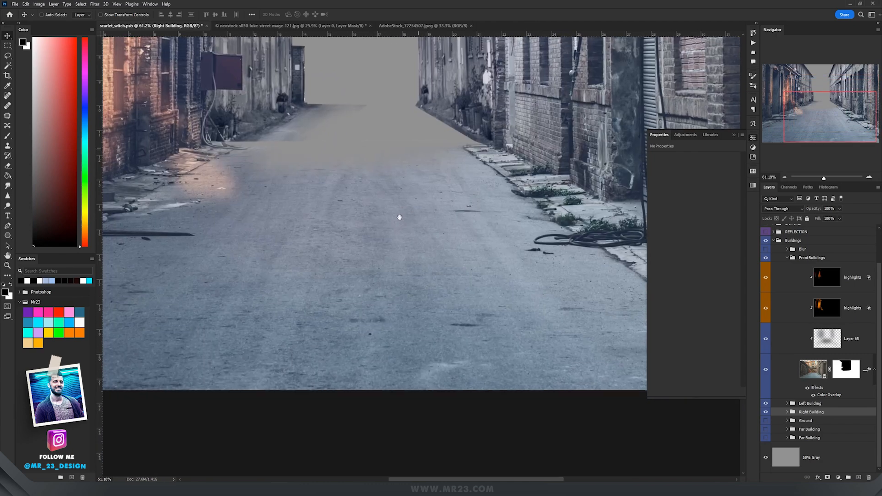
left_click_drag(399, 216, 390, 278)
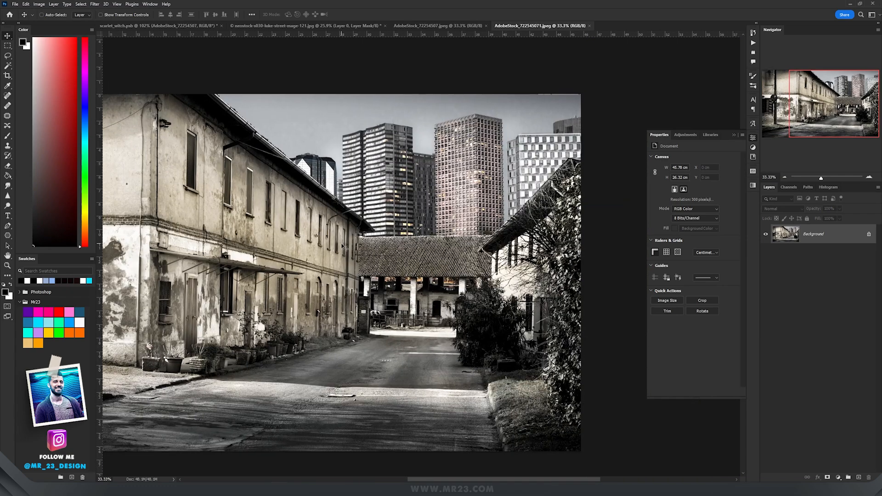
Examine the tiled-roof building in AdobeStock_722545071.jpeg and return to the scarlet_witch.psb document
scroll(454, 280, "up", 6)
left_click_drag(454, 277, 497, 275)
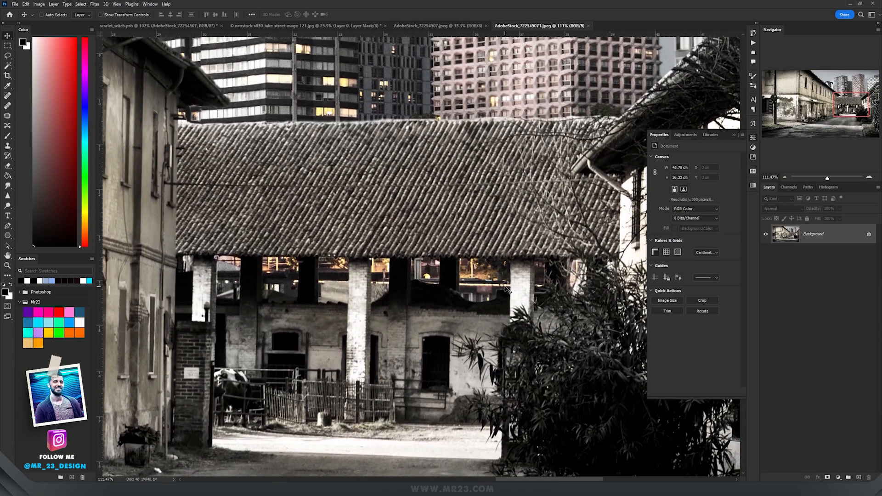
scroll(503, 290, "down", 4)
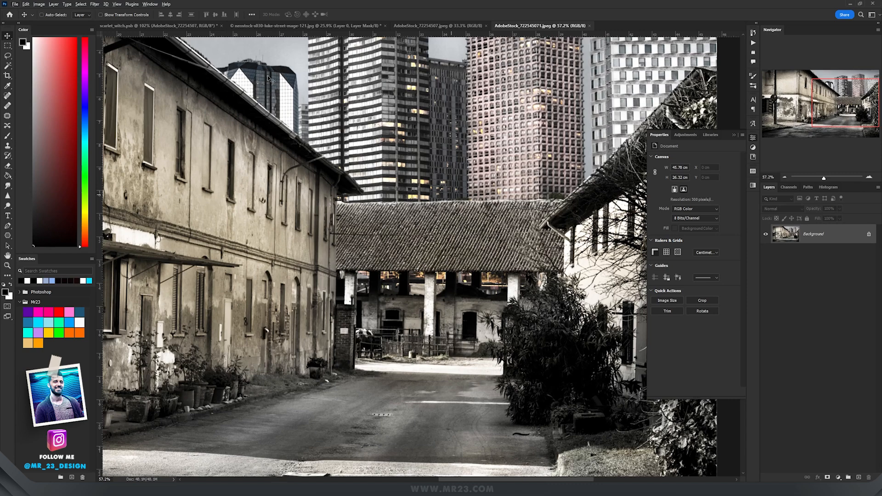
left_click(165, 27)
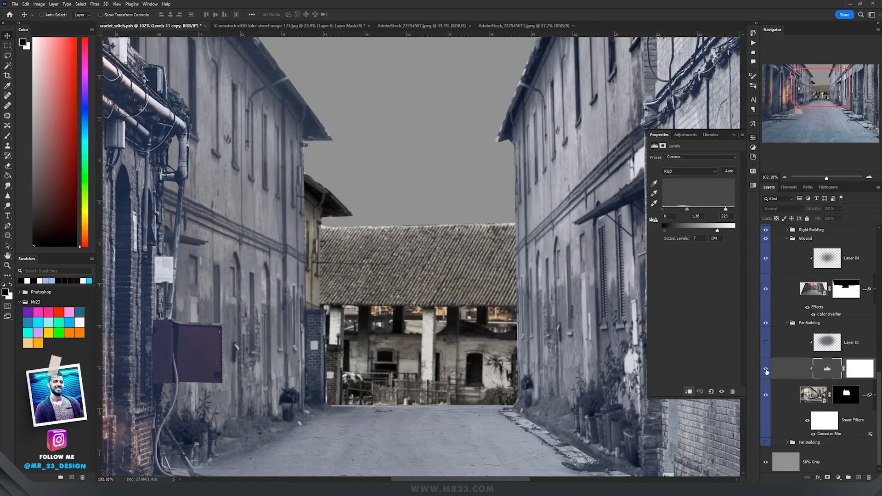
Show the clipped Levels adjustment and Layer 61 above the roofed building in the upper Far Building group
left_click(766, 370)
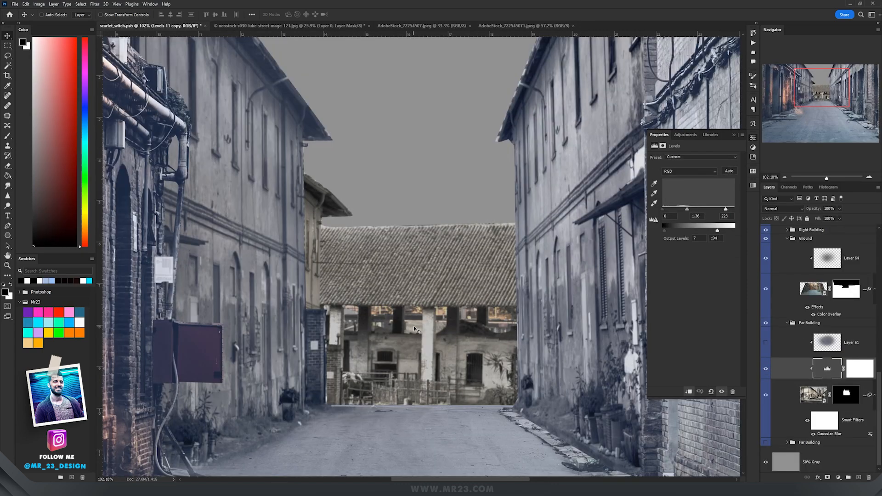
left_click(766, 344)
left_click(775, 347)
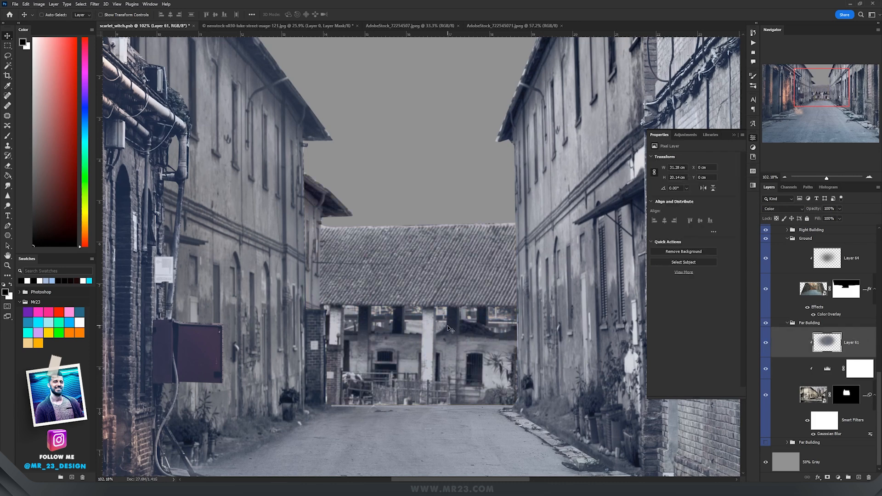
left_click(809, 423)
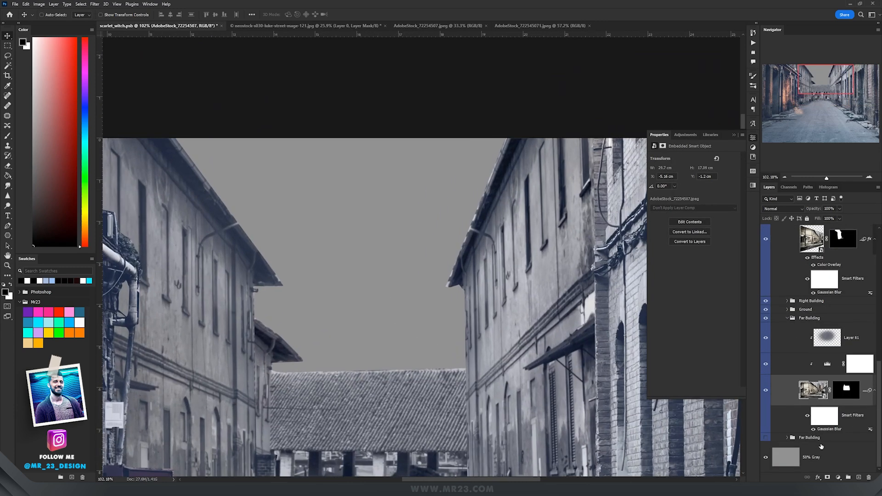
Show the lowest Far Building group, which adds the city skyline and sky behind the alley
left_click(766, 438)
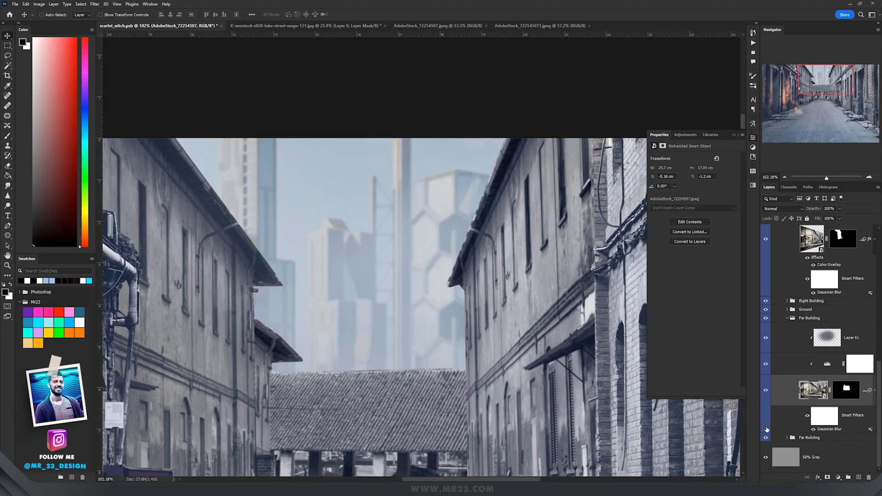
scroll(460, 325, "down", 5)
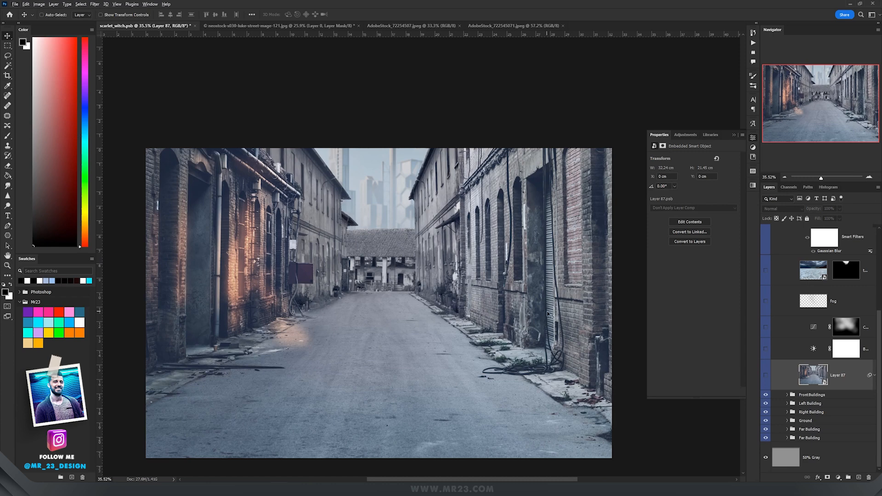
left_click_drag(509, 272, 509, 224)
scroll(510, 223, "up", 3)
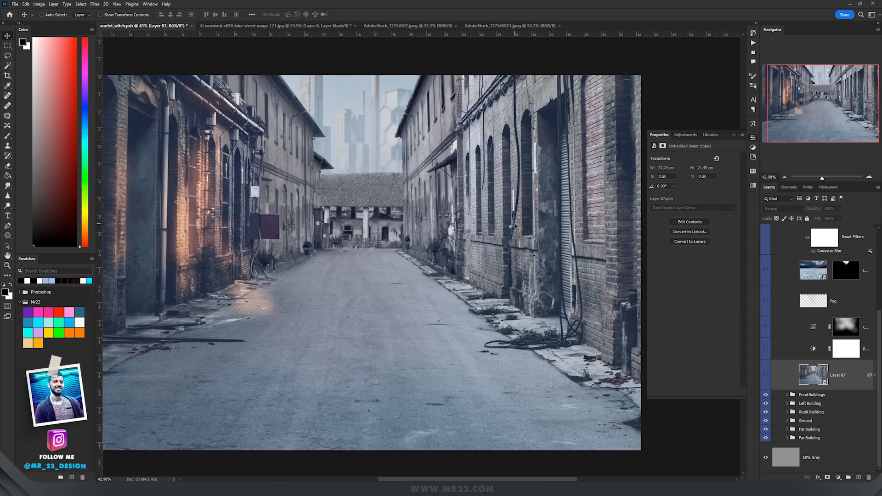
scroll(517, 227, "down", 1)
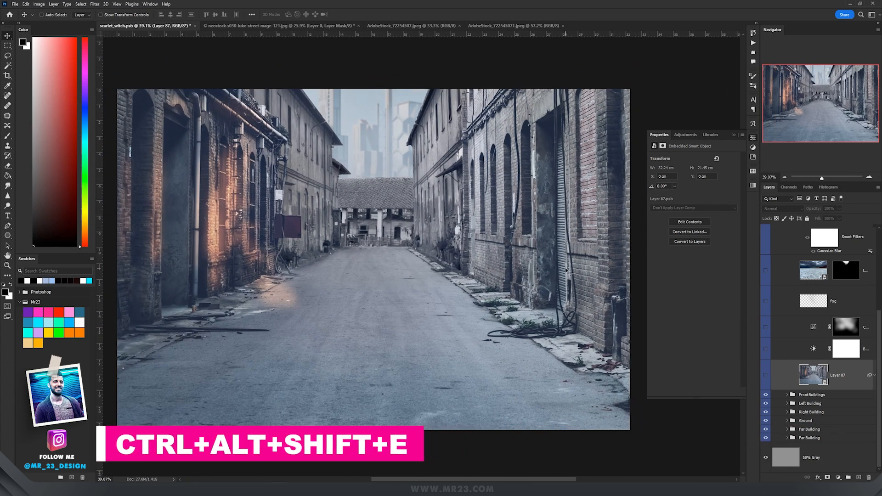
Stamp all visible layers into a new layer above the Front Buildings group and convert it to a smart object
left_click(806, 396)
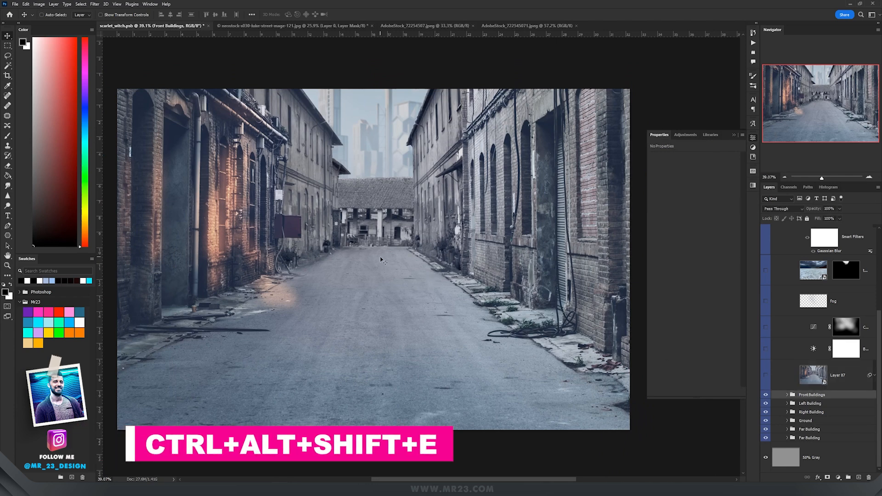
key("ctrl+alt+shift+e")
right_click(818, 409)
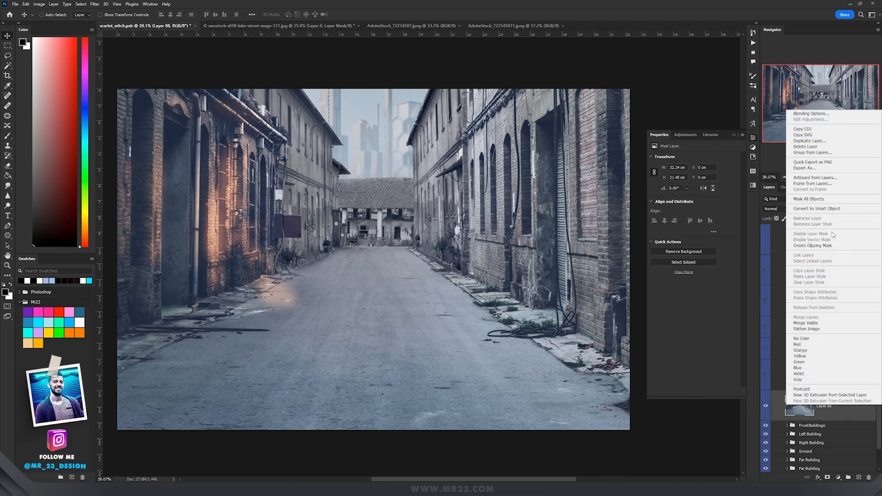
left_click(817, 210)
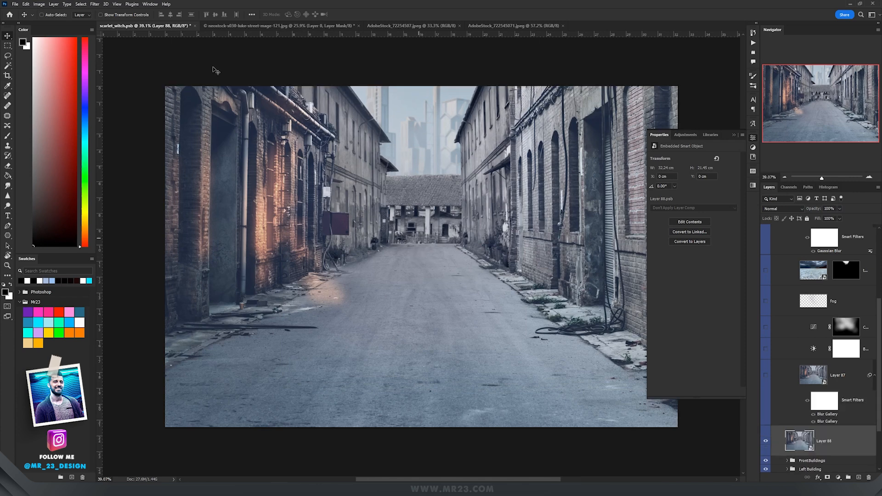
Start a Field Blur on the merged smart object and set the pin on the road to 0 px blur
left_click(96, 4)
mouse_move(117, 99)
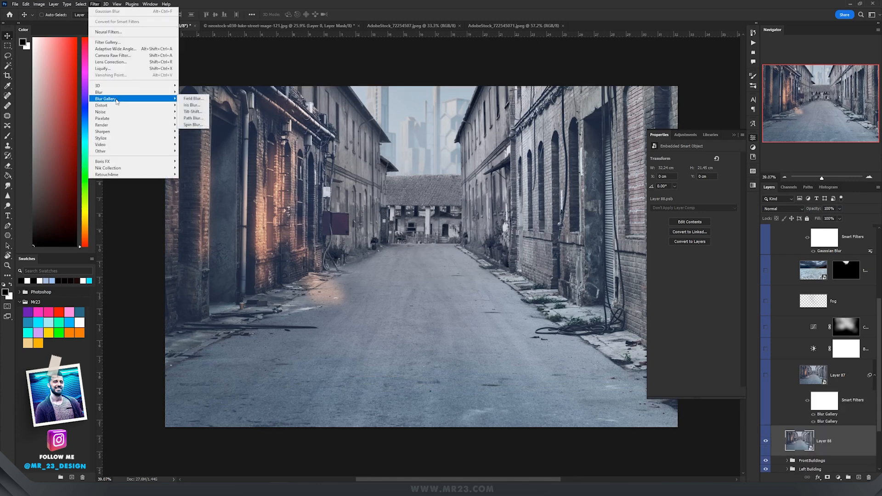
left_click(196, 98)
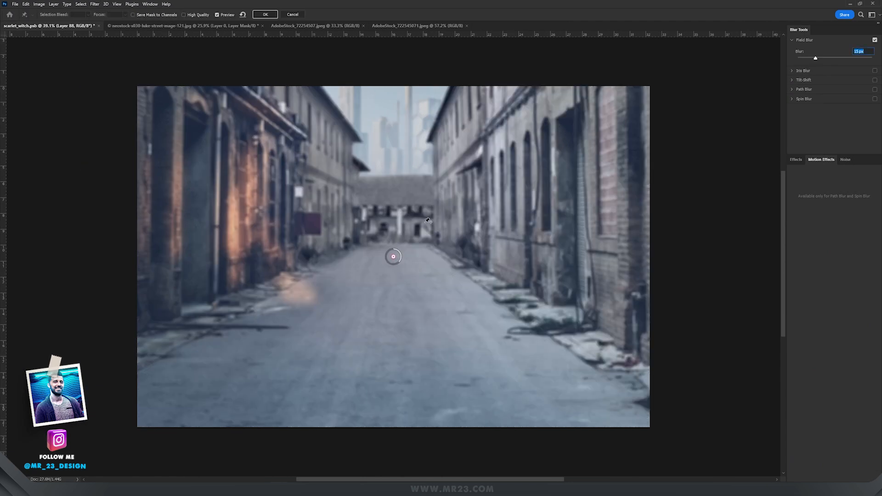
left_click_drag(815, 60, 792, 57)
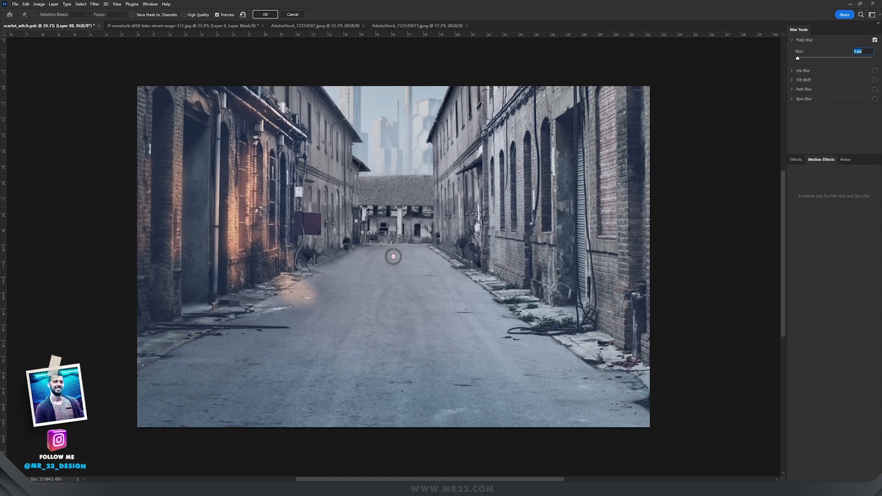
Add Field Blur pins on the left, right and far roofed buildings and on the skyline, adjusting the building pins' blur amounts
left_click(329, 189)
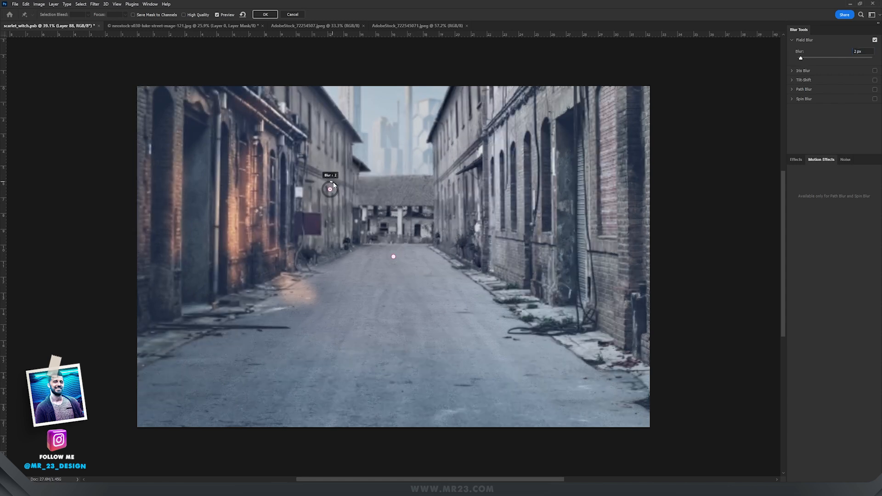
left_click(462, 184)
left_click_drag(465, 177, 468, 178)
left_click(392, 206)
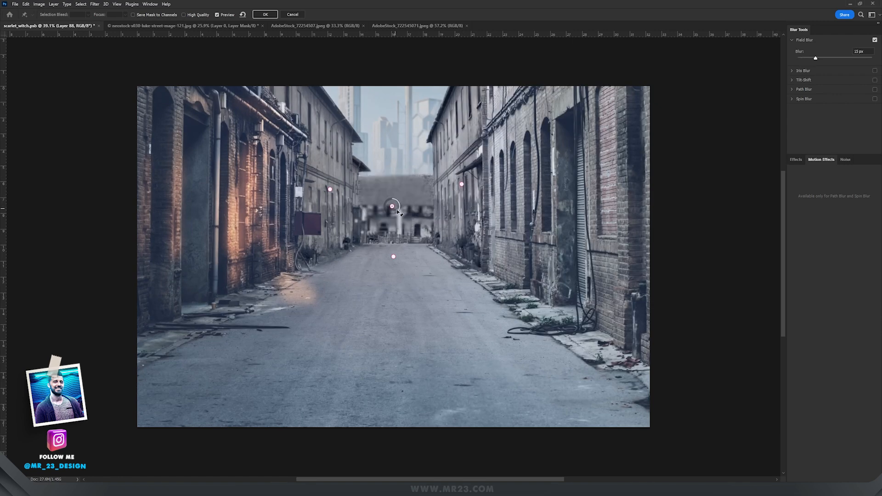
left_click_drag(398, 200, 399, 198)
left_click(395, 123)
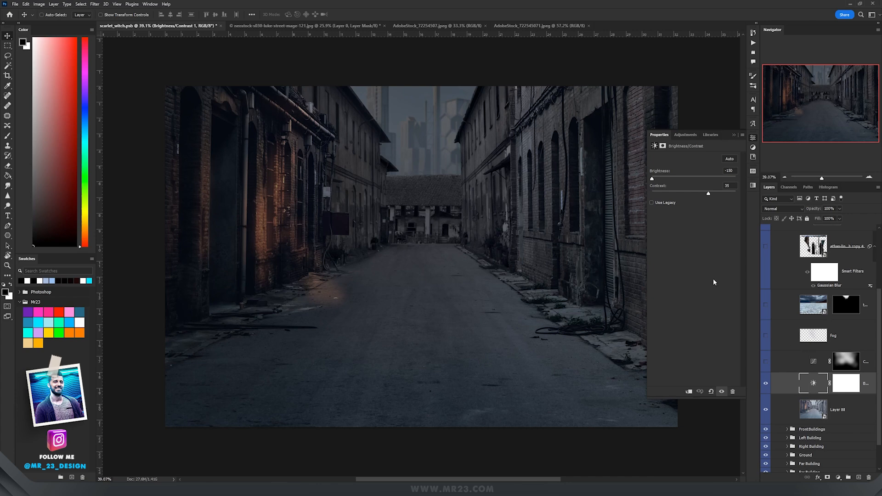
Show the masked Curves adjustment layer above Brightness/Contrast and go over its curve and channels
left_click(781, 361)
left_click(766, 362)
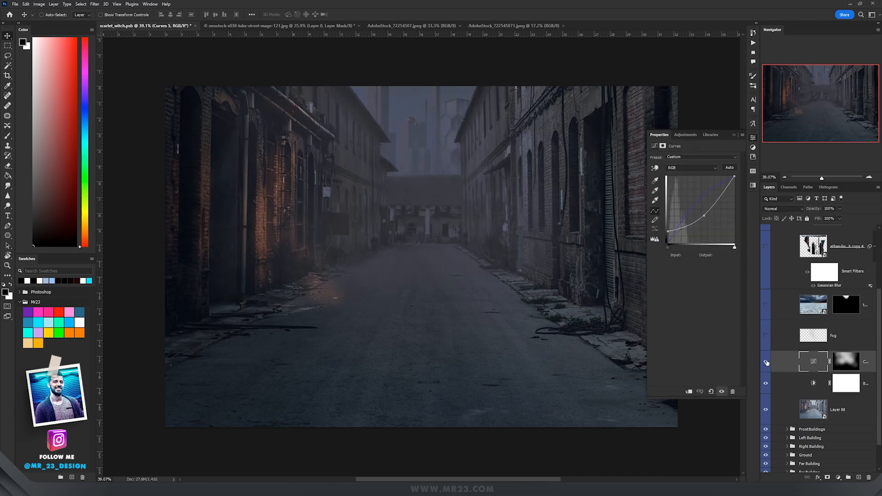
mouse_move(667, 231)
left_mouse_down()
mouse_move(669, 242)
mouse_move(669, 224)
left_mouse_up()
key("alt+5")
Show and select the fog layer above the Curves adjustment to add haze at the alley's far end
left_click(766, 336)
left_click(827, 339)
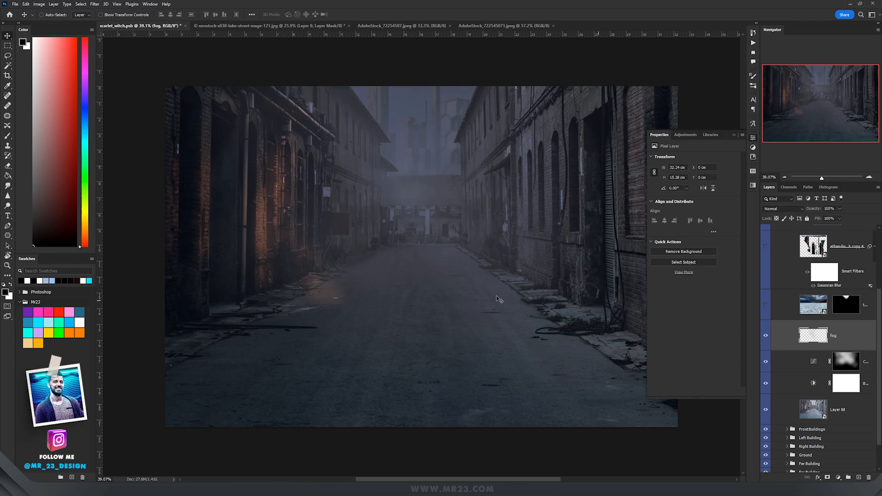
mouse_move(451, 232)
left_mouse_down()
mouse_move(444, 270)
mouse_move(444, 245)
left_mouse_up()
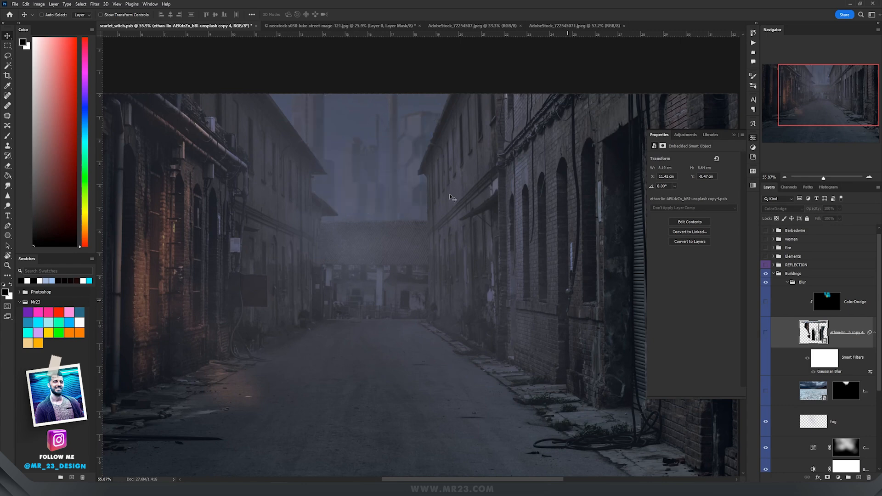
Show the city-lights smart object below the ColorDodge layer in the Blur group to light up the distant skyscrapers
scroll(378, 191, "up", 3)
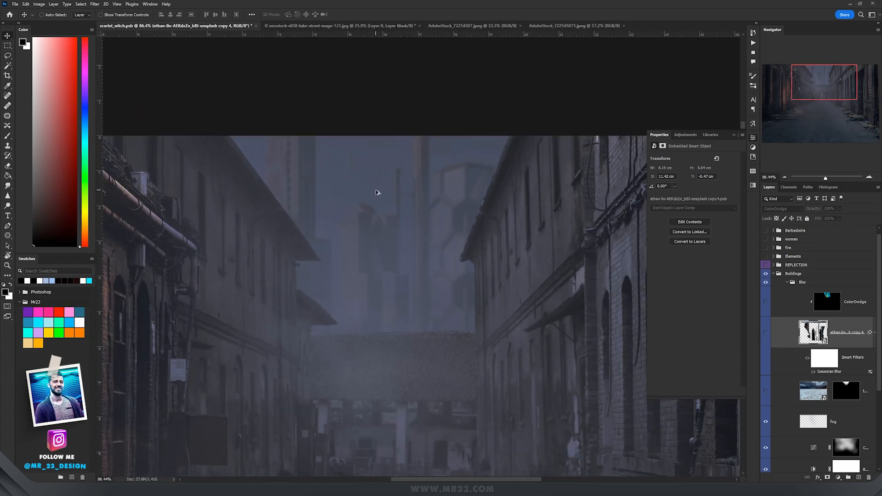
scroll(377, 193, "down", 3)
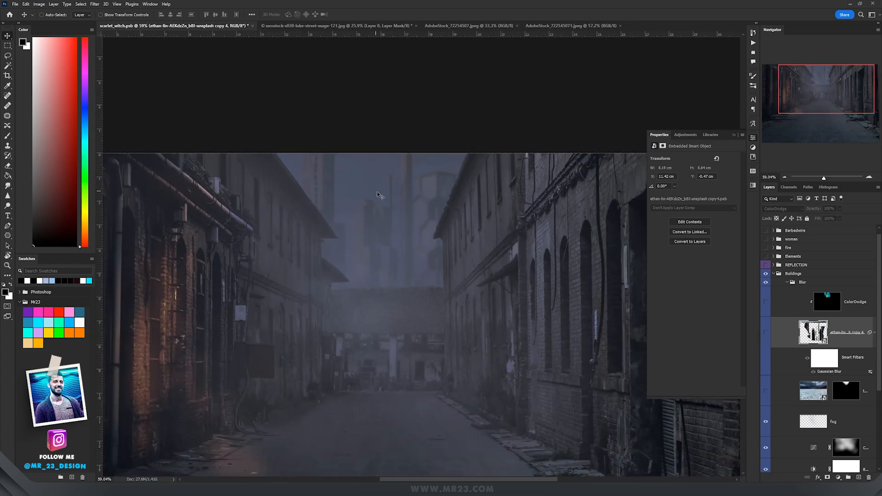
left_click(765, 332)
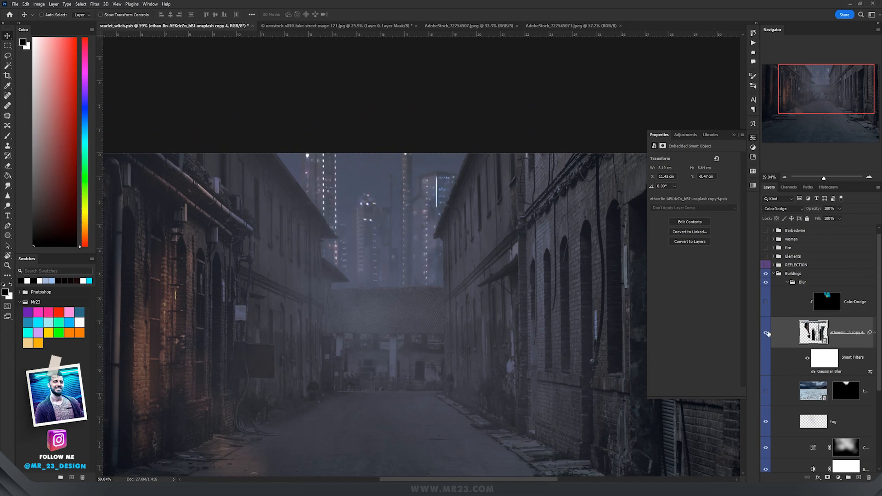
Open the blue night-city skyline photo and bring it into scarlet_witch.psb as a layer above the Fog layer
double_click(811, 331)
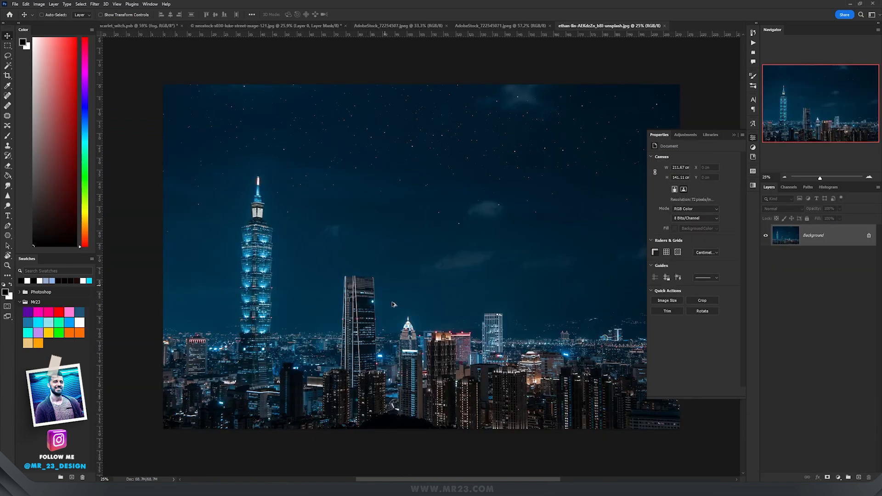
left_click(735, 136)
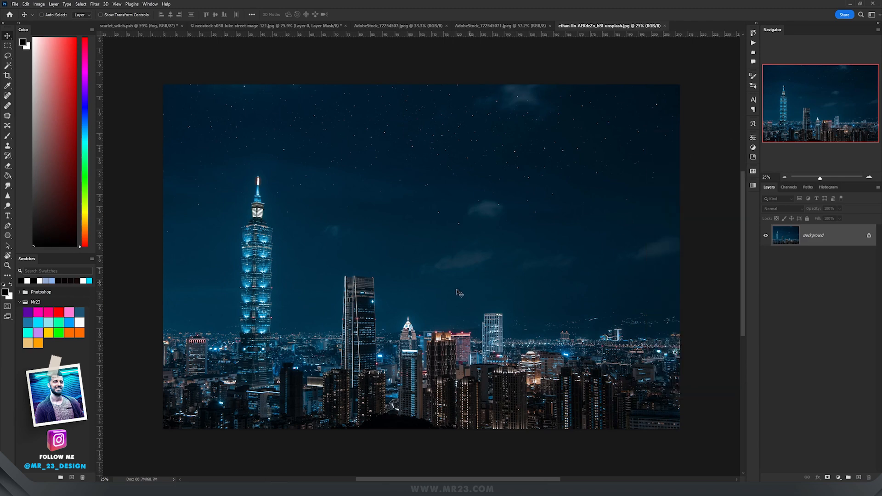
scroll(422, 320, "up", 3)
scroll(422, 320, "down", 4)
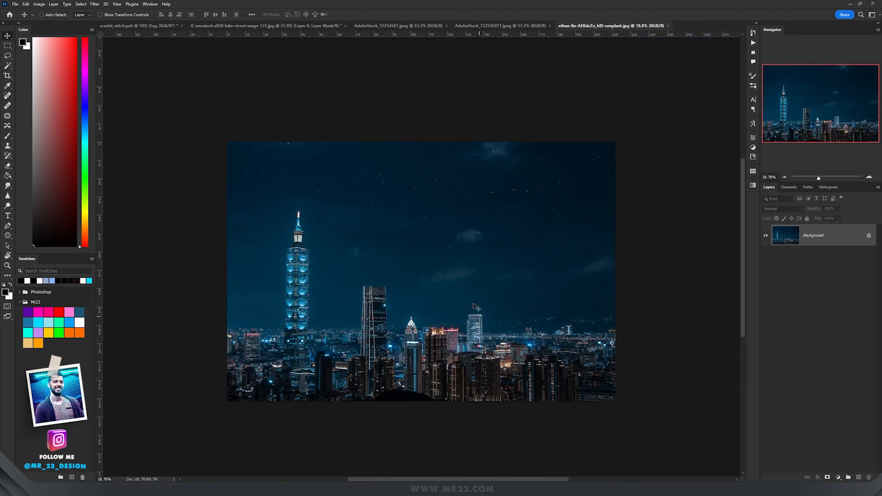
left_click(172, 26)
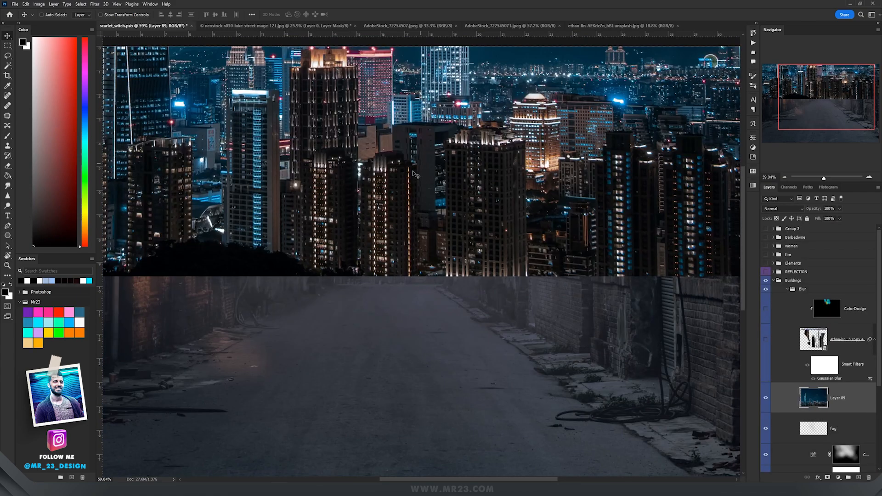
Set the pasted skyline layer to Color Dodge and move it so its lights fall over the distant skyscrapers
left_click_drag(464, 160, 465, 207)
left_click(779, 207)
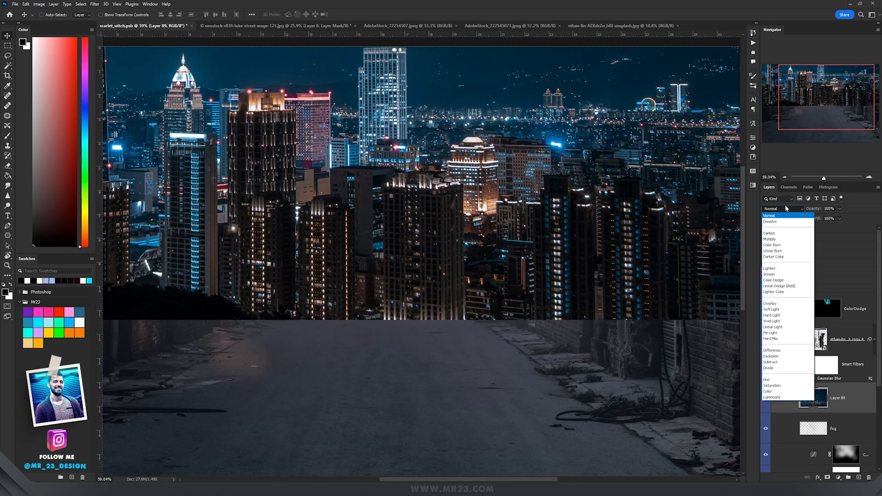
left_click(787, 287)
left_click_drag(515, 150, 299, 75)
left_click_drag(352, 164, 367, 107)
mouse_move(366, 107)
left_mouse_down()
mouse_move(407, 306)
mouse_move(484, 328)
mouse_move(365, 274)
left_mouse_up()
Mask the skyline layer to a polygonal selection around the leftmost distant tower and brush its mask along the adjoining alley building
key("l")
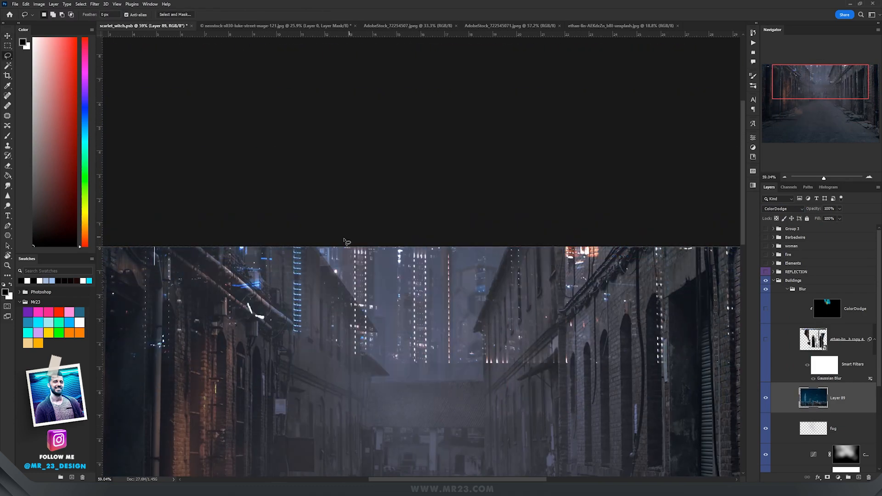
left_click(331, 239, "alt")
left_click(388, 238, "alt")
left_click(388, 391, "alt")
left_click(342, 400, "alt")
left_click(326, 269, "alt")
left_click(331, 239, "alt")
left_click(827, 477)
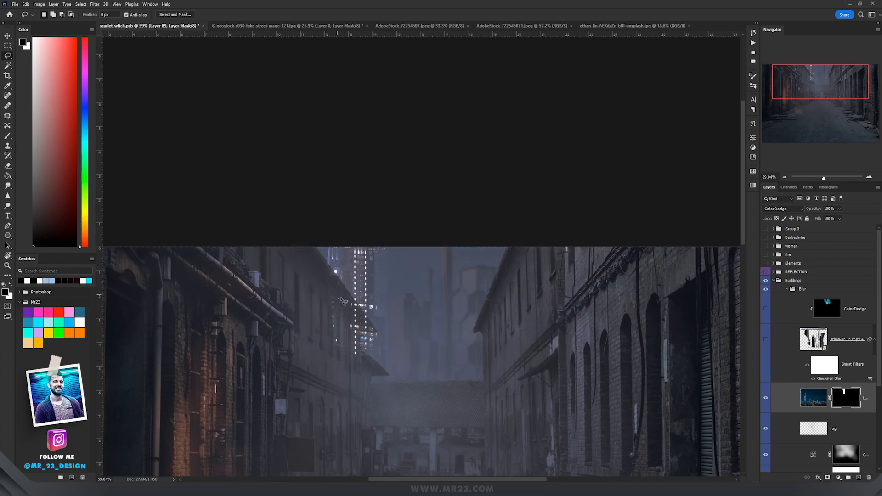
key("b")
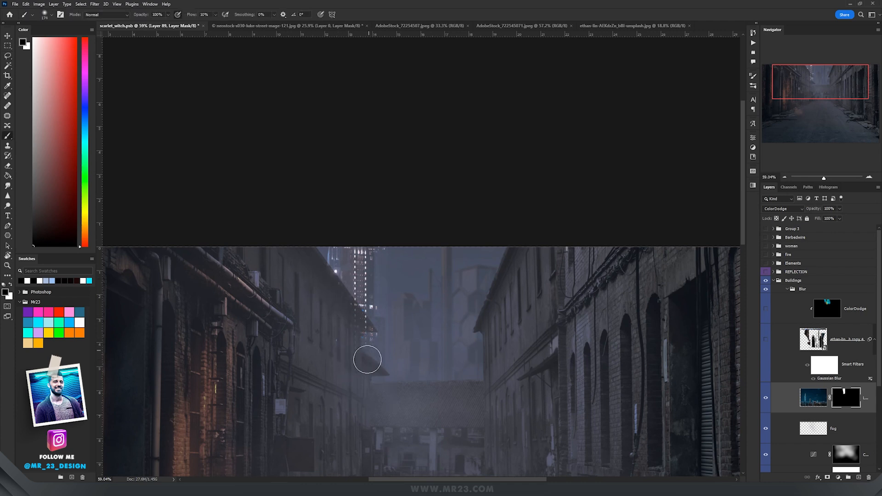
mouse_move(331, 273)
left_mouse_down()
mouse_move(335, 316)
mouse_move(364, 310)
mouse_move(386, 372)
mouse_move(368, 327)
mouse_move(349, 314)
mouse_move(386, 399)
mouse_move(367, 350)
left_mouse_up()
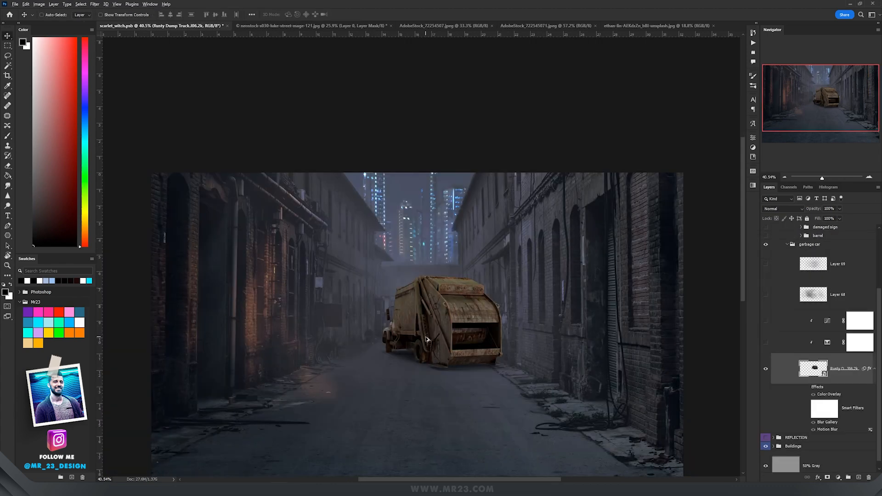
Show the Selective Color and Curves adjustments clipped to the rusty dump truck layer to match it to the alley
scroll(426, 339, "up", 5)
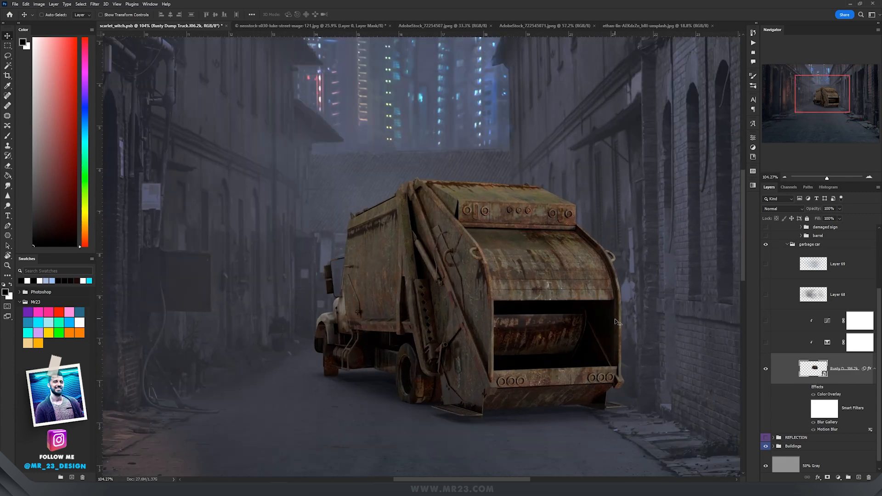
scroll(541, 299, "down", 3)
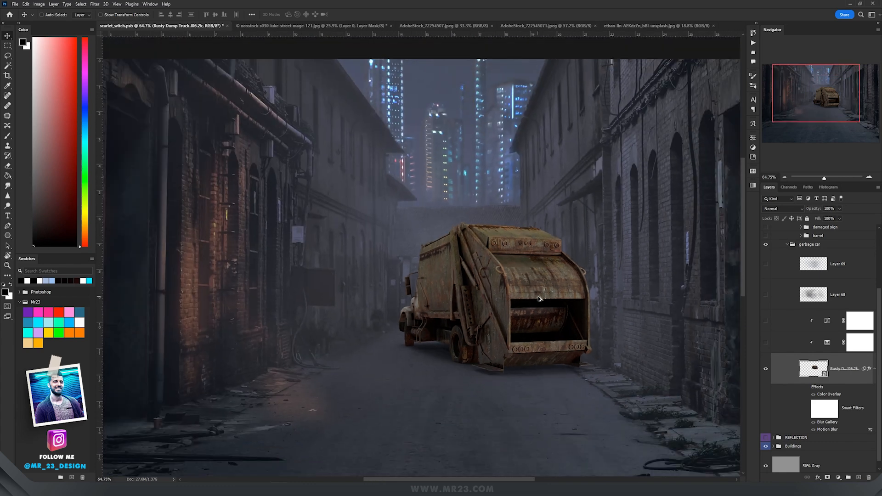
scroll(539, 299, "up", 2)
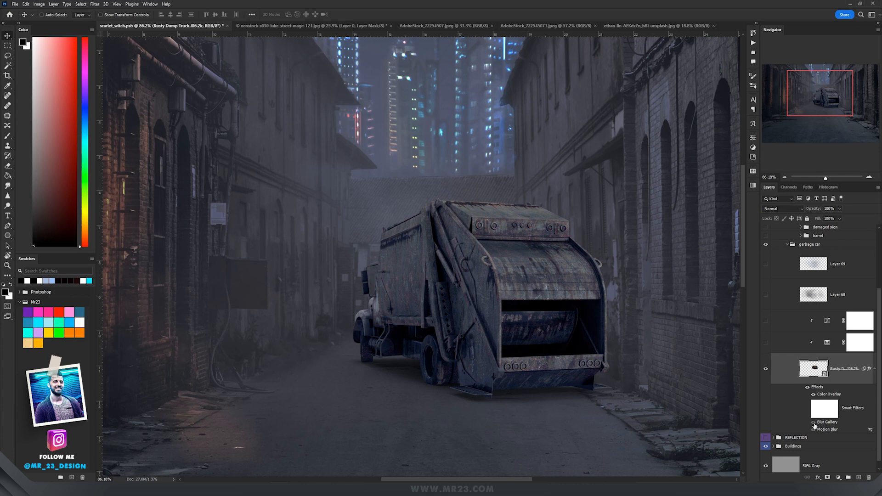
left_click(827, 343)
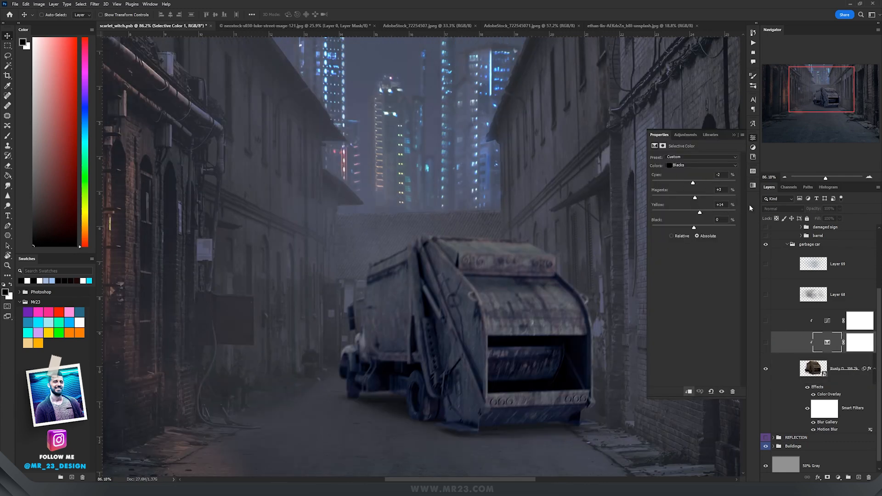
left_click(765, 343)
left_click(789, 322)
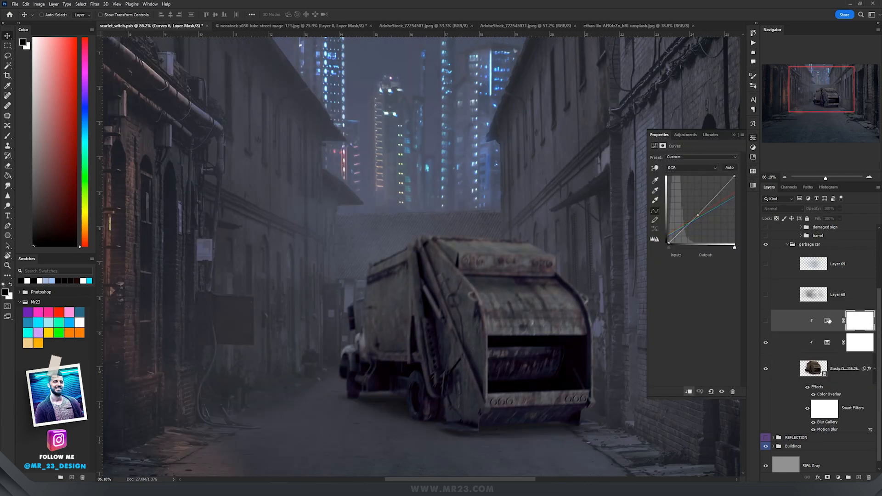
left_click(765, 321)
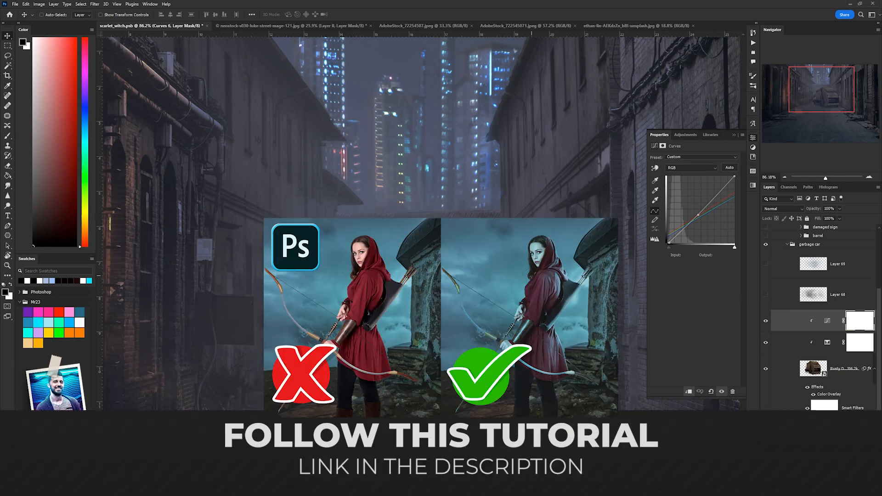
Show the fog layers Layer 68 and Layer 69 over the garbage truck, comparing the view with and without Layer 68
left_click(765, 294)
left_click(813, 296)
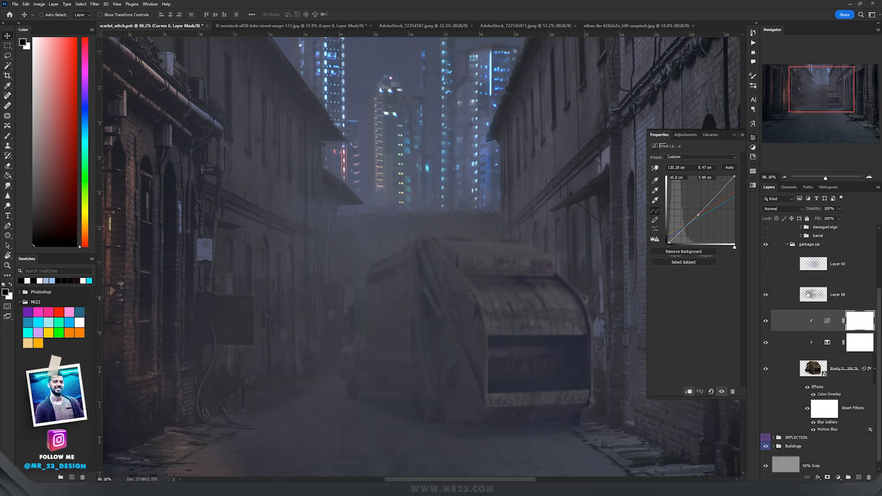
scroll(443, 305, "down", 2)
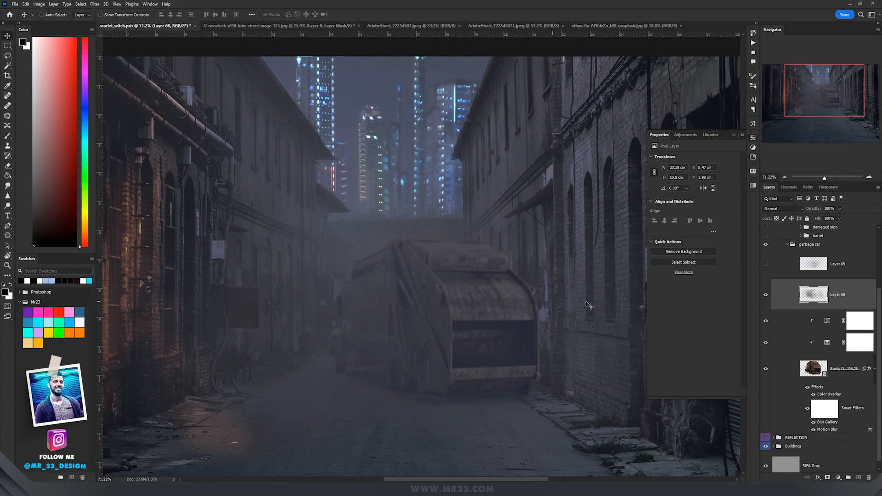
left_click(766, 296)
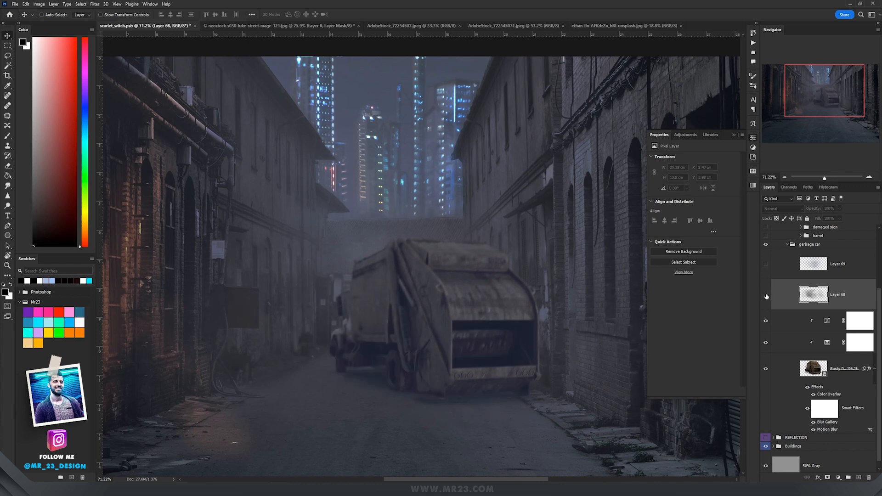
left_click(765, 297)
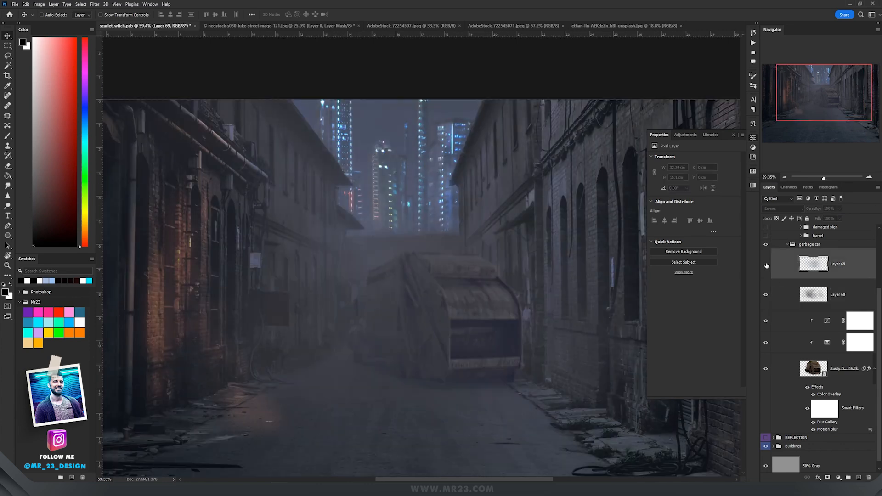
left_click(765, 266)
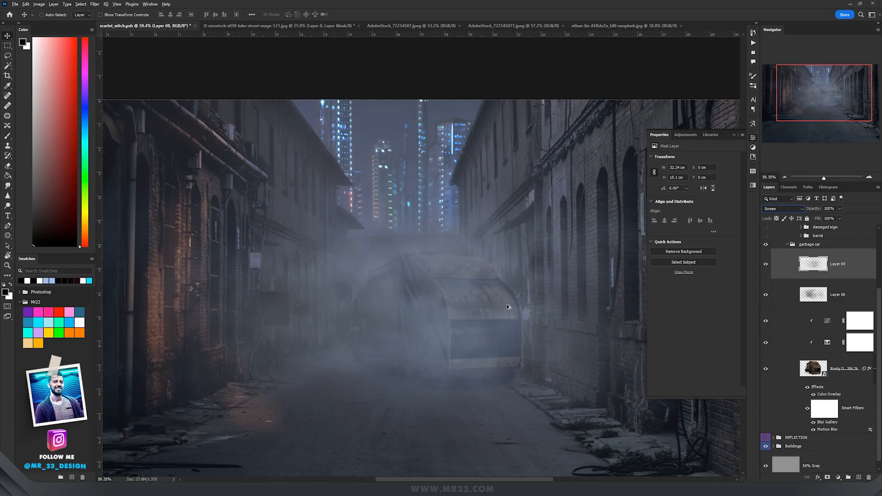
left_click_drag(508, 310, 461, 156)
scroll(464, 193, "down", 3)
left_click_drag(464, 193, 454, 286)
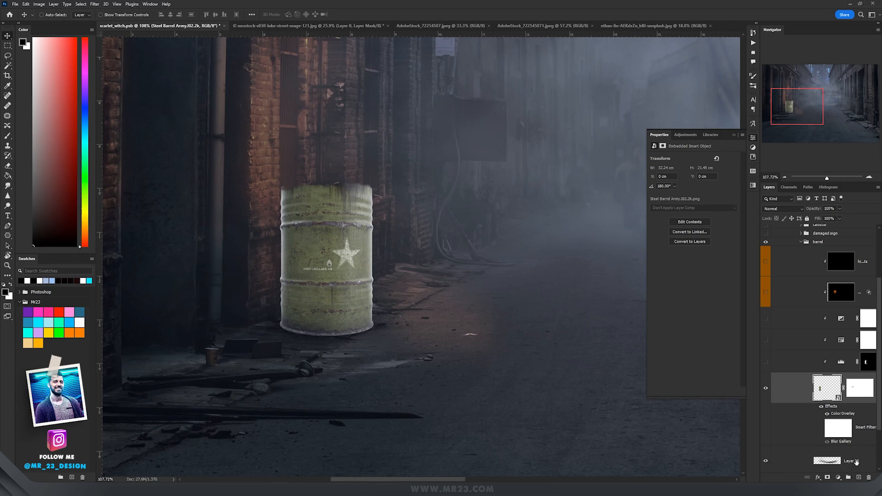
Select the shadow layer Layer 36 beneath the barrel and examine its blend mode and the contact shadow on the ground
left_click(856, 462)
scroll(352, 248, "up", 3)
scroll(376, 271, "up", 2)
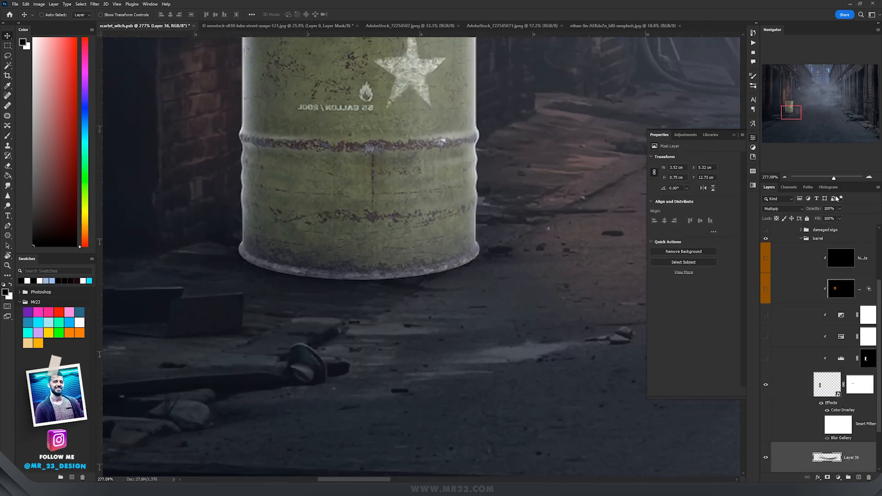
left_click(782, 208)
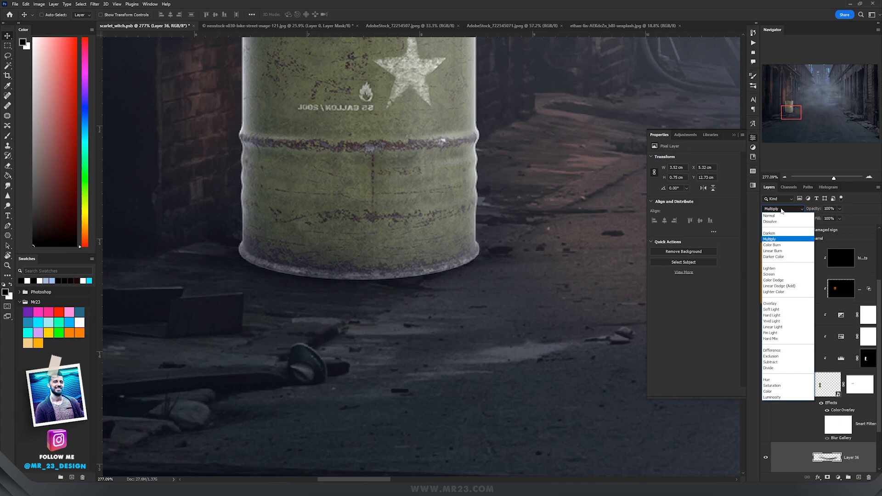
left_click(781, 210)
left_click_drag(468, 280, 523, 309)
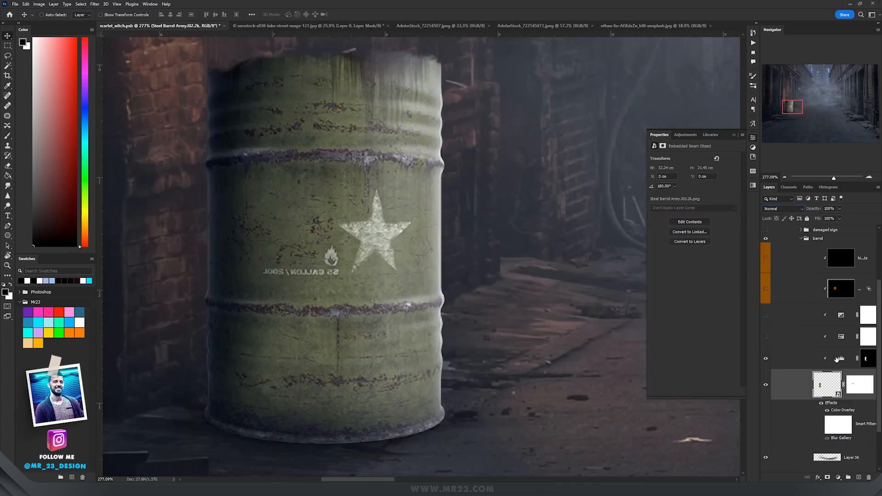
Go over the barrel's clipped Levels adjustment and show the Hue/Saturation and Exposure adjustments above it
left_click(842, 358)
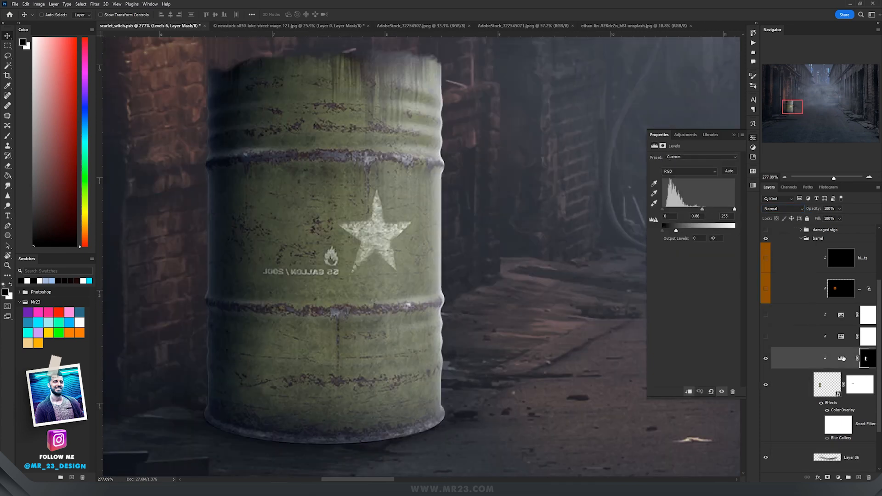
left_click(765, 337)
left_click(780, 336)
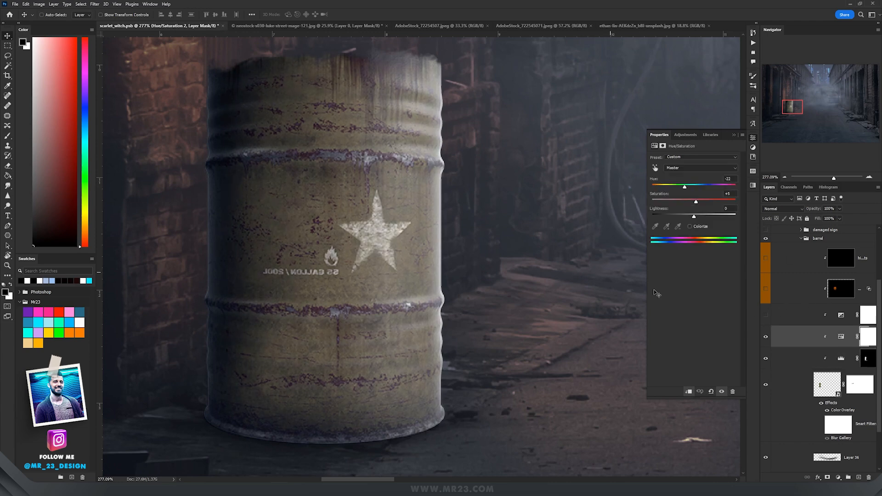
left_click(765, 315)
left_click(790, 314)
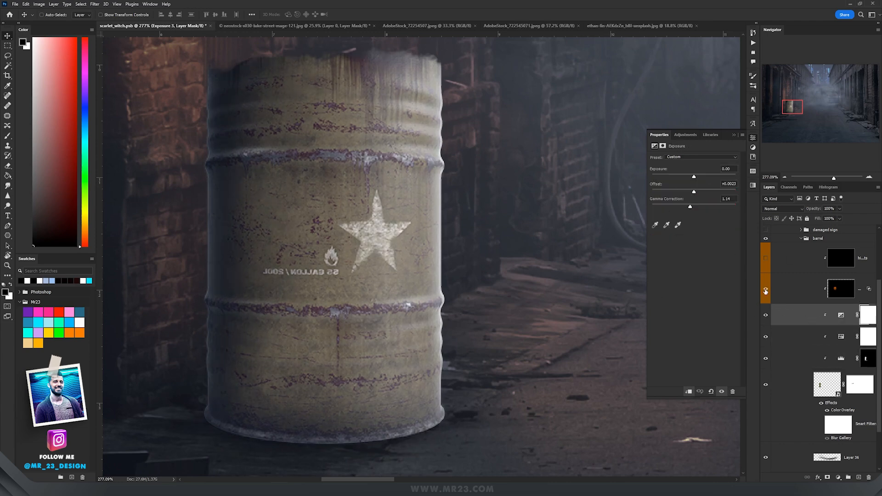
Show the highlights layers clipped to the barrel to give it a warm fire glow
left_click(765, 288)
left_click(841, 292)
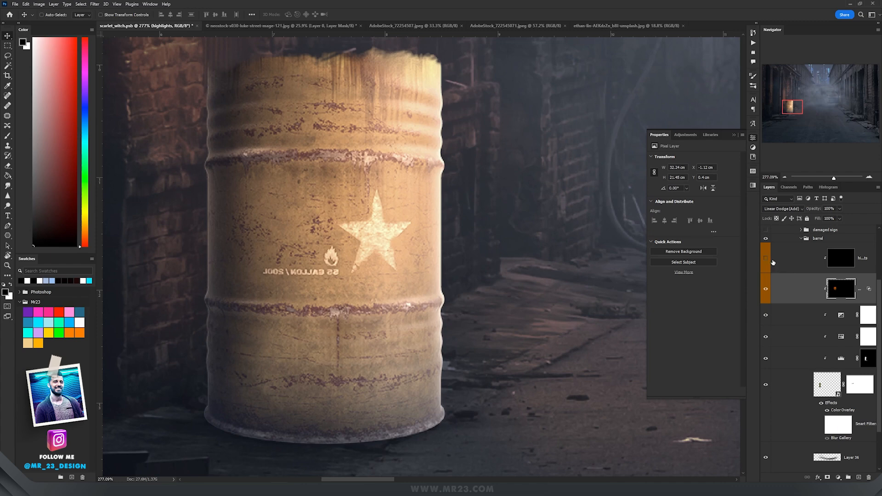
scroll(585, 305, "down", 4)
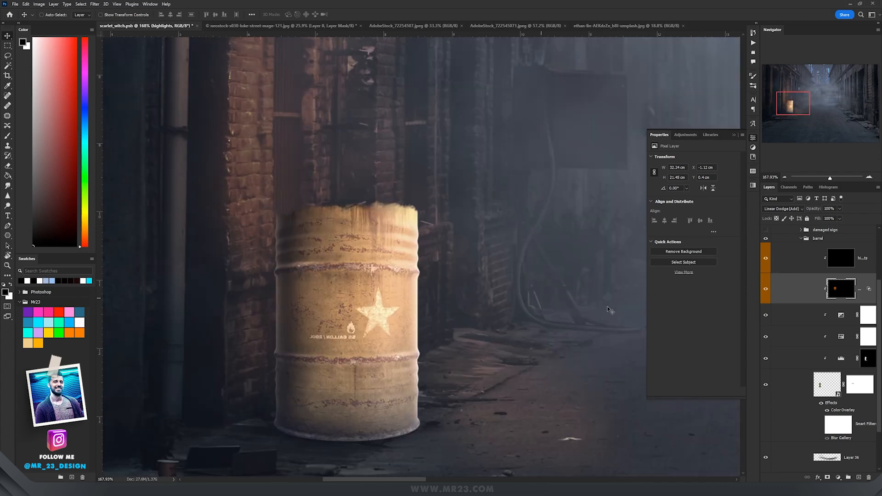
scroll(488, 275, "up", 2)
scroll(489, 273, "down", 1)
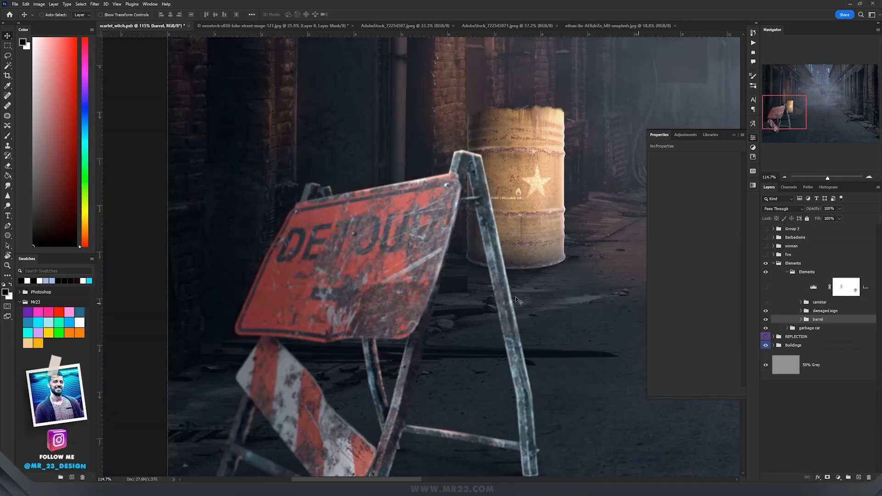
Examine the detour sign in front of the barrel and expand the damaged sign group
scroll(491, 293, "down", 4)
left_click_drag(489, 296, 474, 279)
scroll(427, 290, "up", 3)
scroll(427, 293, "up", 1)
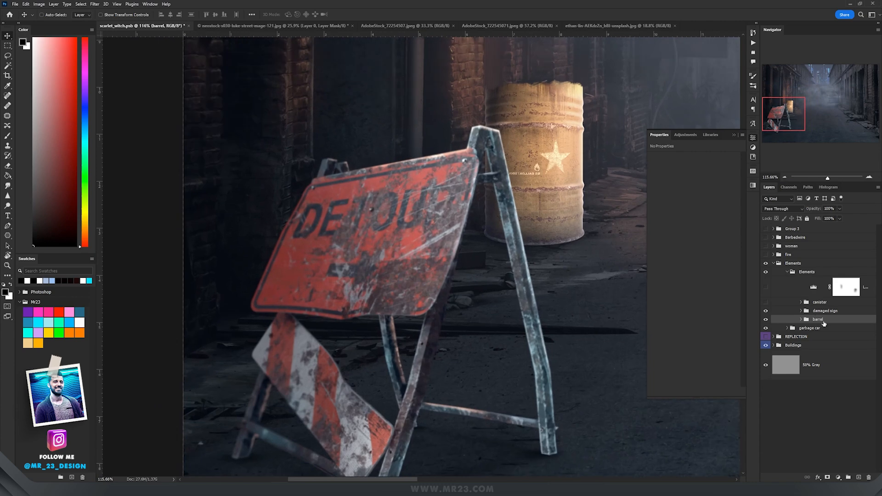
left_click(804, 313)
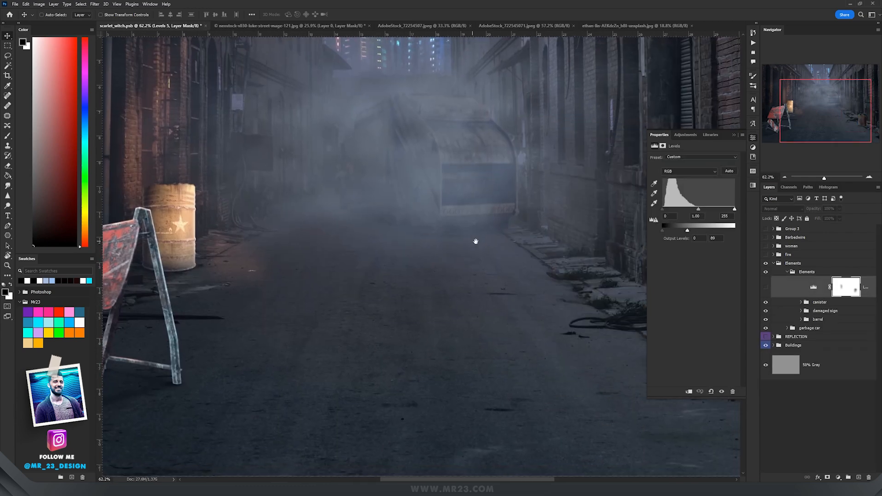
Show the masked Levels adjustment above the canister, damaged sign and barrel groups to darken the elements
scroll(479, 241, "down", 3)
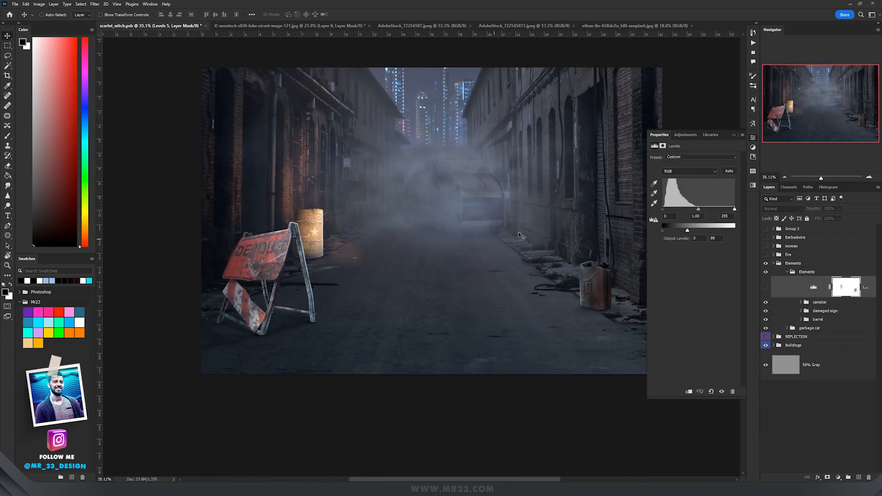
scroll(479, 244, "up", 2)
left_click(814, 289)
left_click(765, 288)
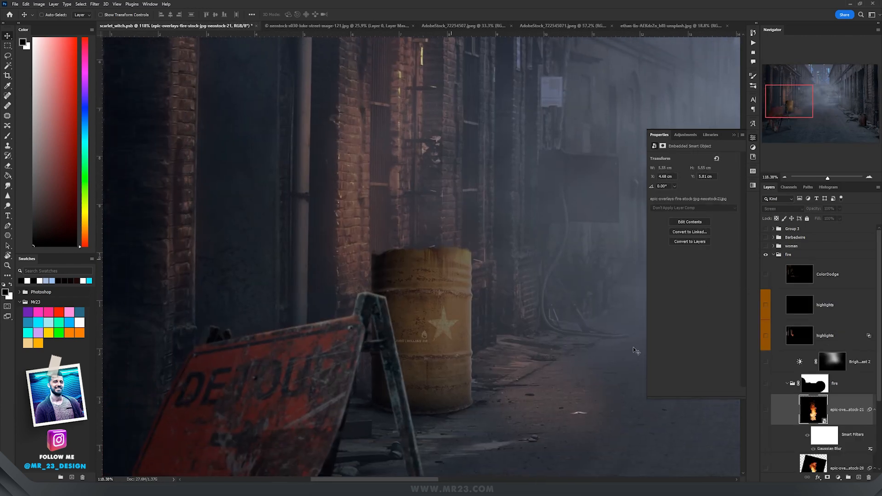
Show both fire overlay images in the fire group so flames rise from the barrel
scroll(792, 391, "down", 2)
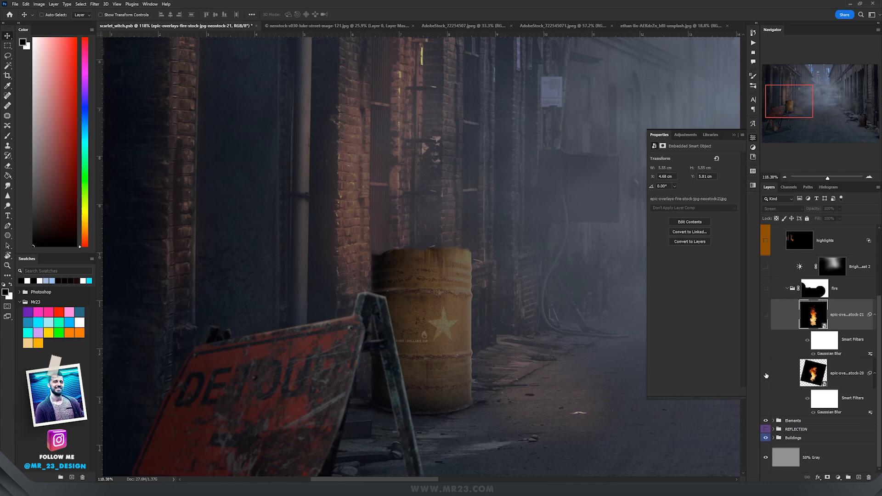
left_click(765, 375)
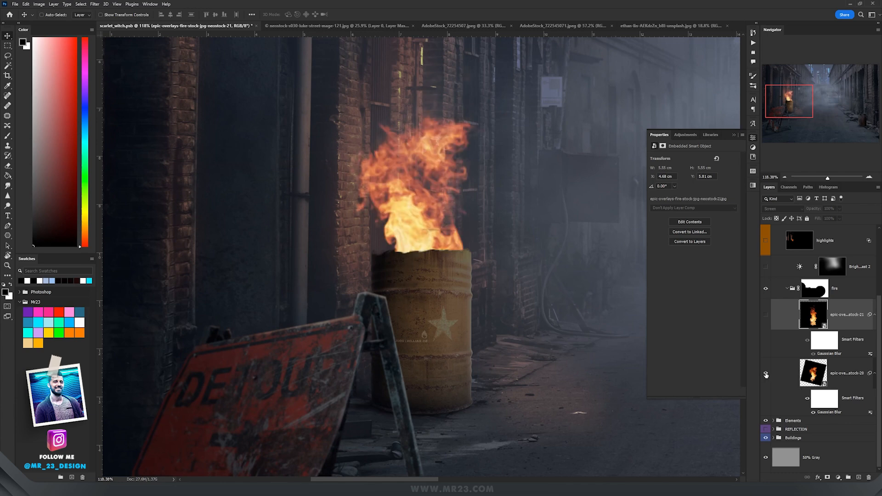
left_click(764, 316)
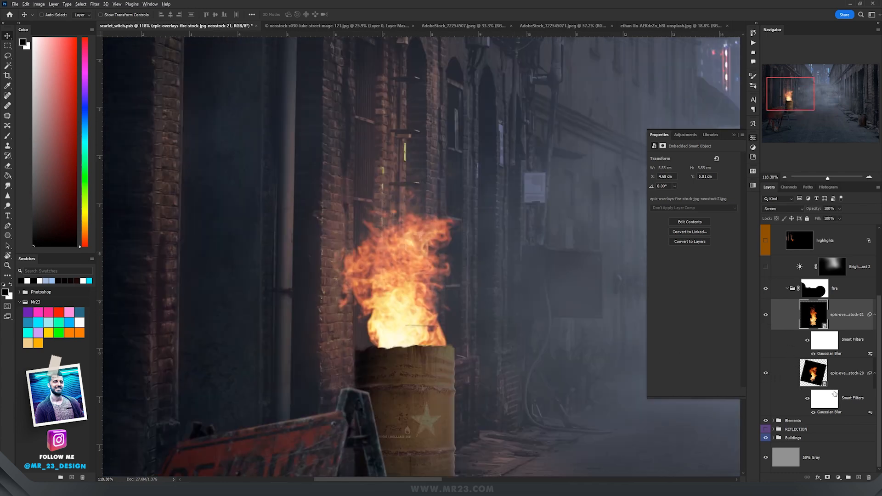
scroll(822, 388, "up", 1)
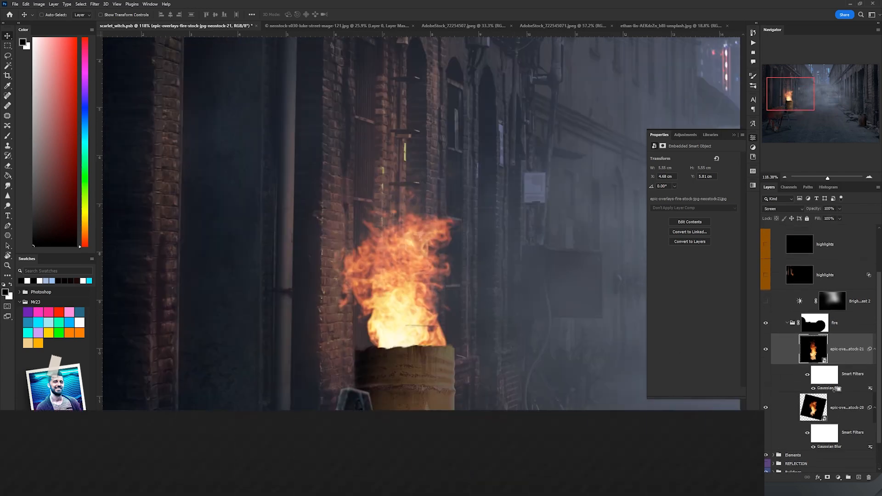
scroll(485, 274, "up", 4)
scroll(485, 274, "down", 3)
left_click_drag(489, 277, 501, 321)
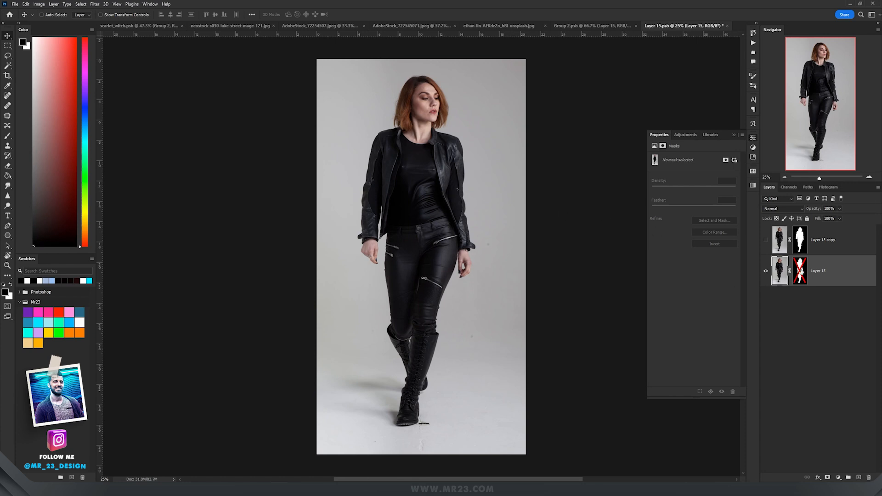
Enable the layer masks on Layer 15 and Layer 16 to isolate the leather-clad body and the outstretched arm
left_click(799, 271, "shift")
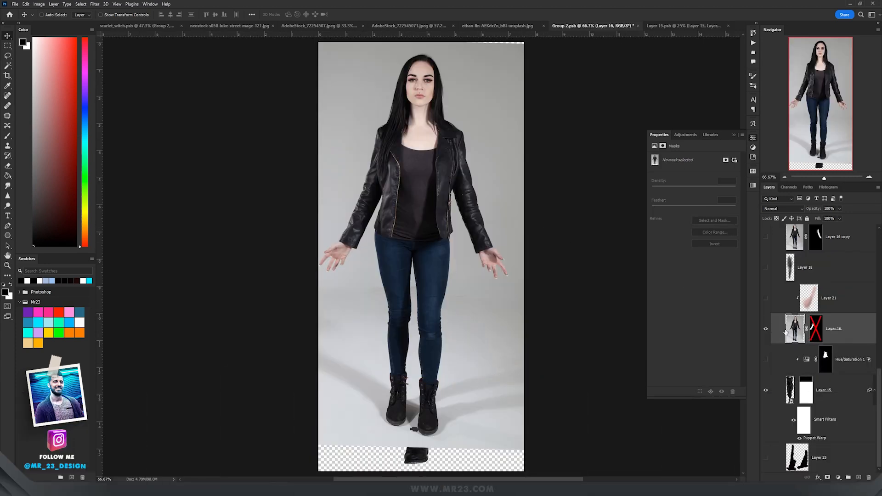
left_click(816, 329, "shift")
mouse_move(468, 241)
left_mouse_down()
mouse_move(497, 248)
mouse_move(462, 245)
mouse_move(471, 242)
left_mouse_up()
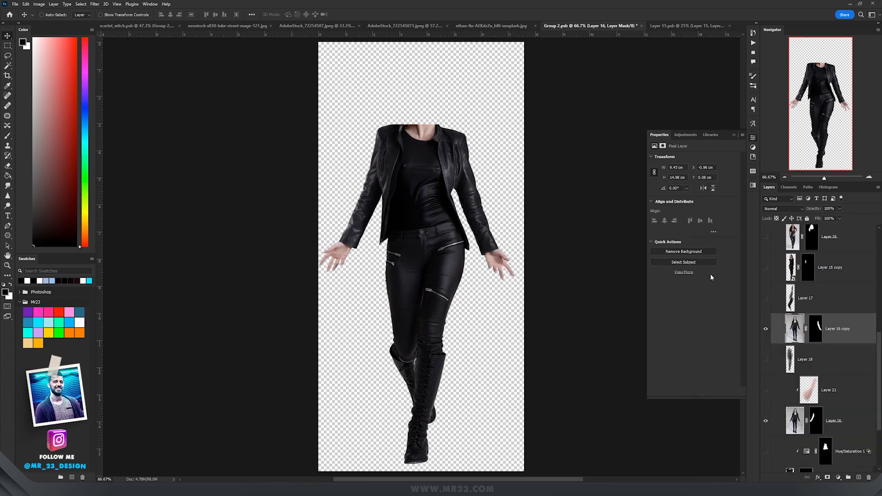
left_click_drag(477, 179, 480, 174)
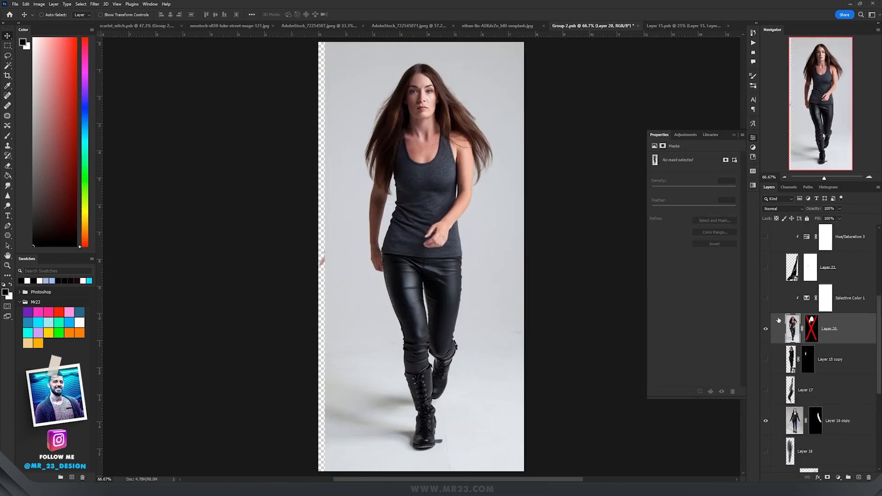
Enable the mask on the long-haired woman's Layer 20 so only her head and hair are used on the body
scroll(448, 185, "up", 5)
scroll(448, 185, "down", 2)
left_click_drag(455, 160, 461, 196)
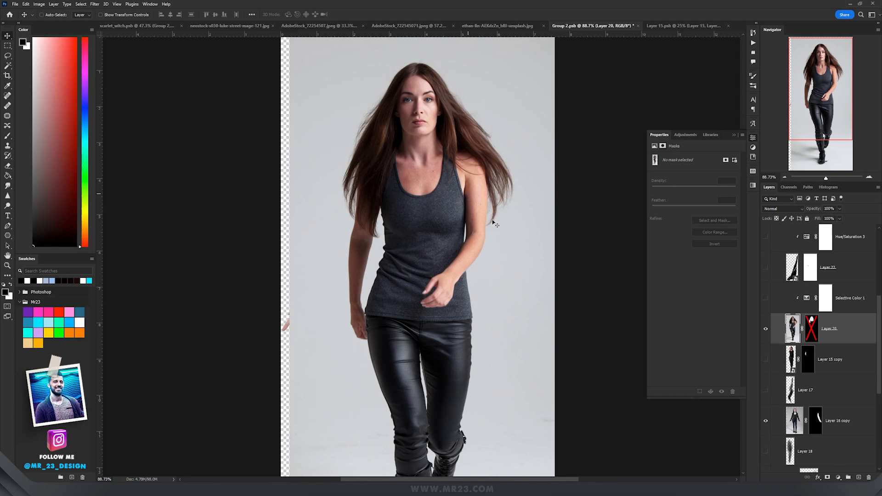
left_click(811, 328)
mouse_move(469, 199)
left_mouse_down()
mouse_move(470, 184)
mouse_move(426, 206)
mouse_move(457, 187)
mouse_move(469, 199)
left_mouse_up()
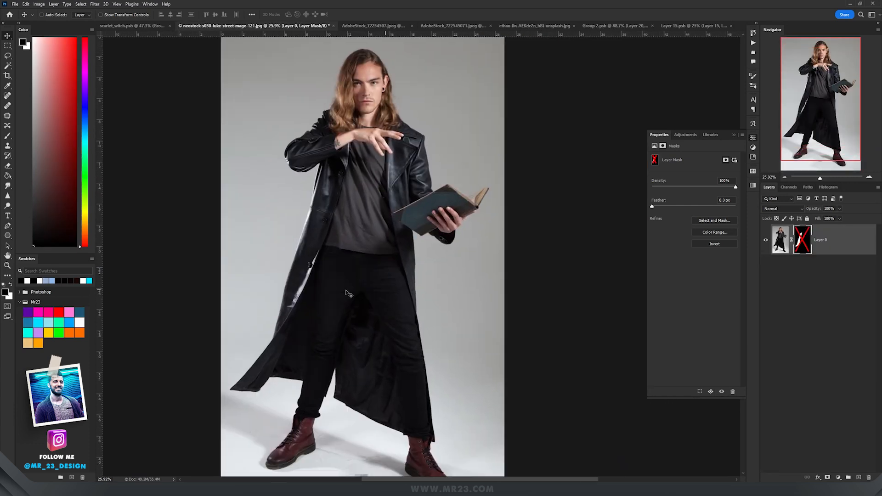
Enable the Layer 0 mask in the street-mage photo to isolate the long coat's tail
scroll(310, 291, "up", 5)
scroll(310, 291, "down", 2)
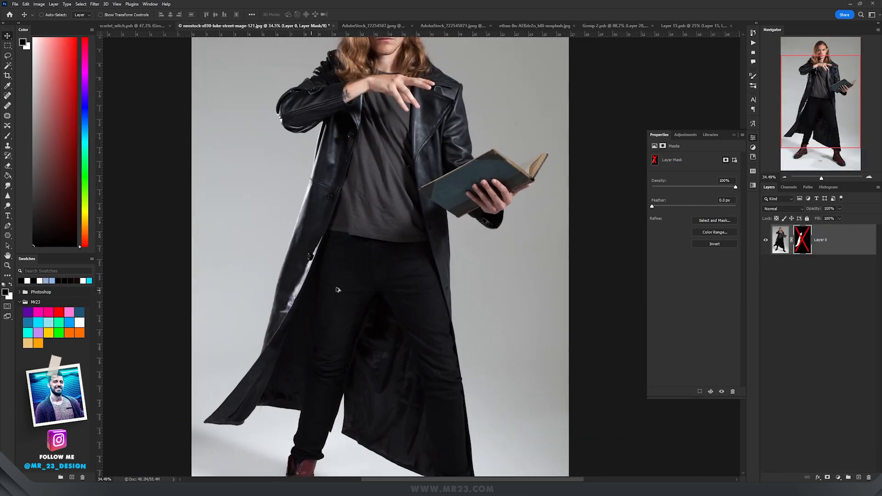
left_click(804, 238, "shift")
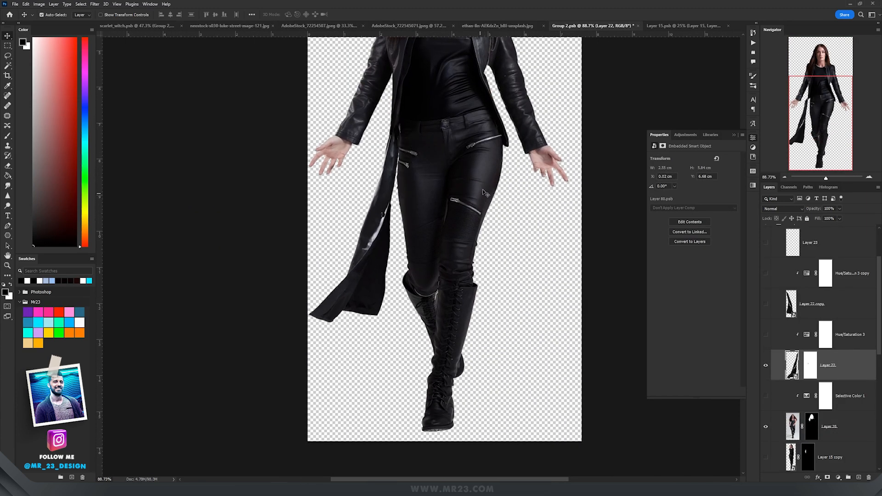
Show and select Layer 22 copy, the mirrored coat tail on the other side of the woman's legs
left_click(766, 305)
left_click(816, 306)
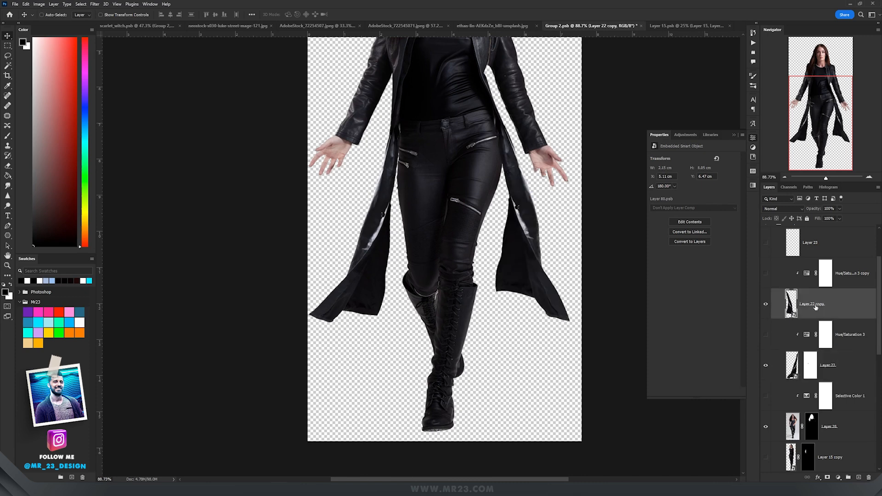
Try to warp the mirrored coat tail so its middle curves outward
key("ctrl+t")
right_click(519, 195)
left_click(551, 270)
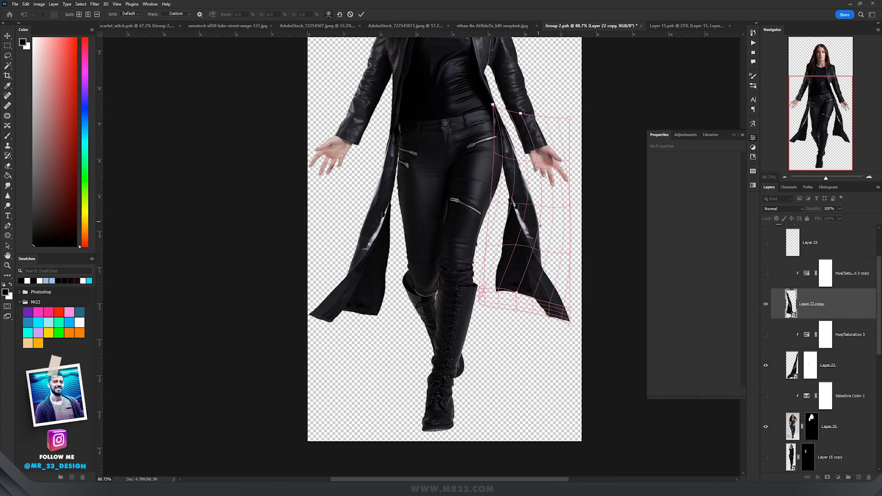
left_click_drag(528, 203, 532, 213)
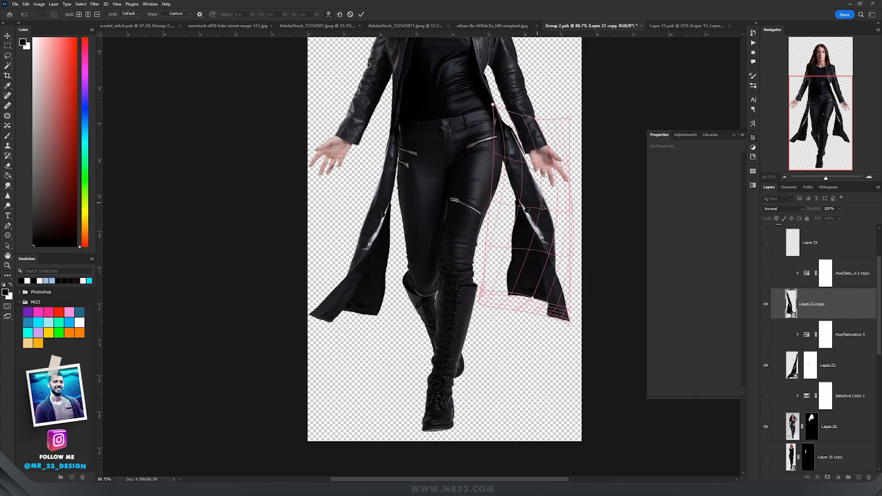
key("Return")
left_click_drag(461, 222, 406, 236)
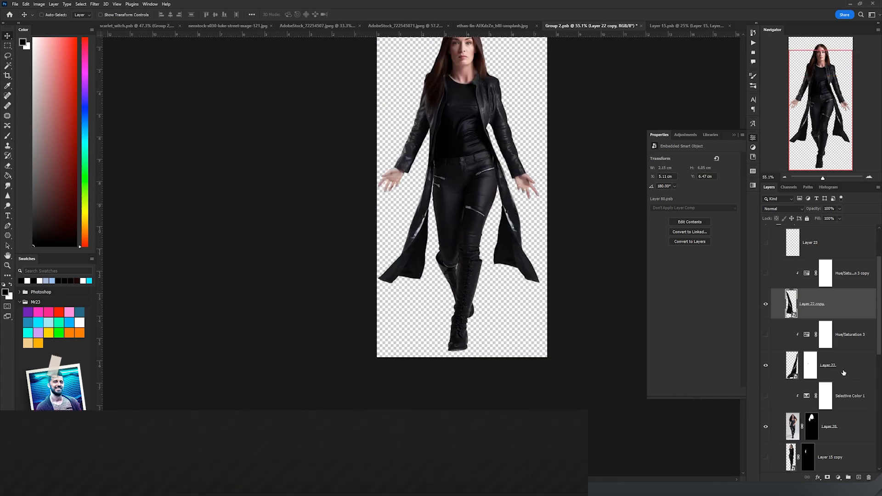
Show the masked Hue/Saturation 1 adjustment that colorizes the woman's shirt red and display its settings
scroll(843, 373, "down", 5)
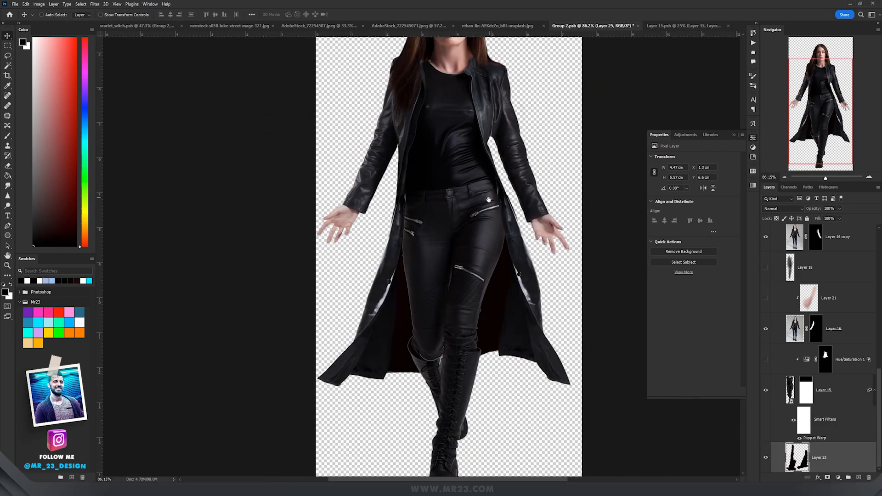
left_click(765, 359)
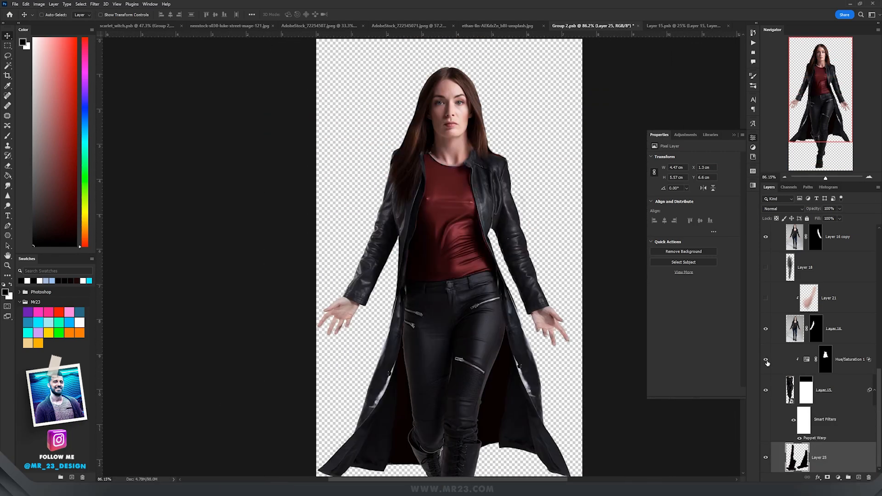
left_click(812, 363)
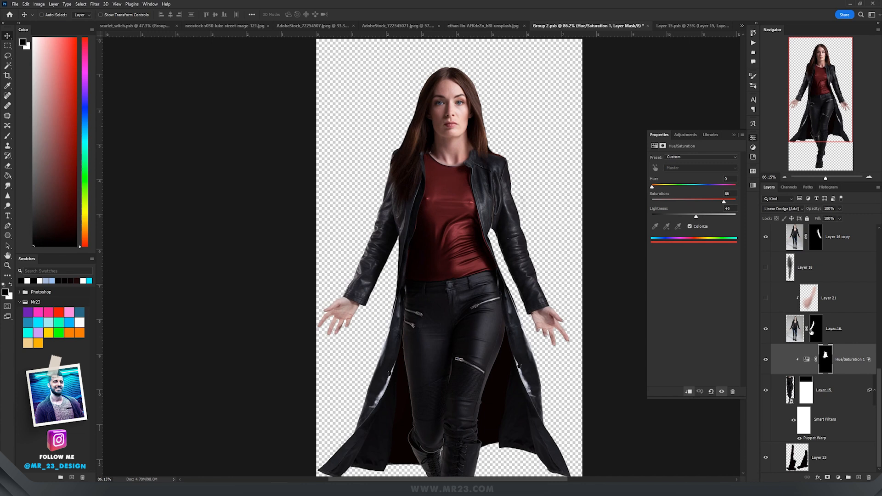
Show the Hue/Saturation 2, Hue/Saturation 3 and Hue/Saturation 3 copy adjustments that turn the jacket and coat tails red
scroll(767, 251, "up", 5)
left_click(766, 271)
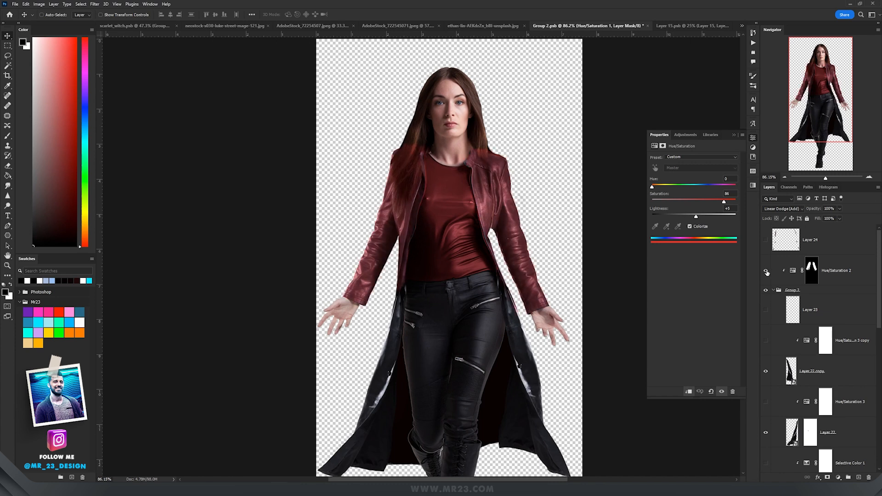
scroll(799, 295, "down", 1)
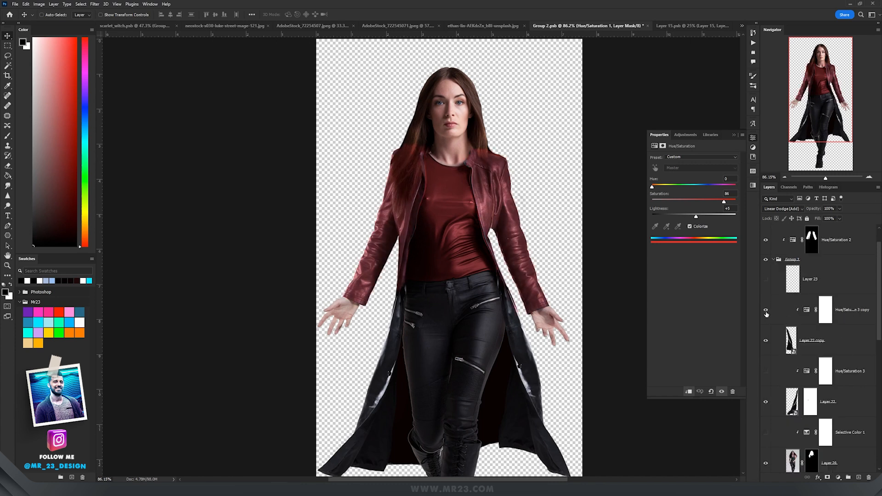
scroll(804, 360, "down", 2)
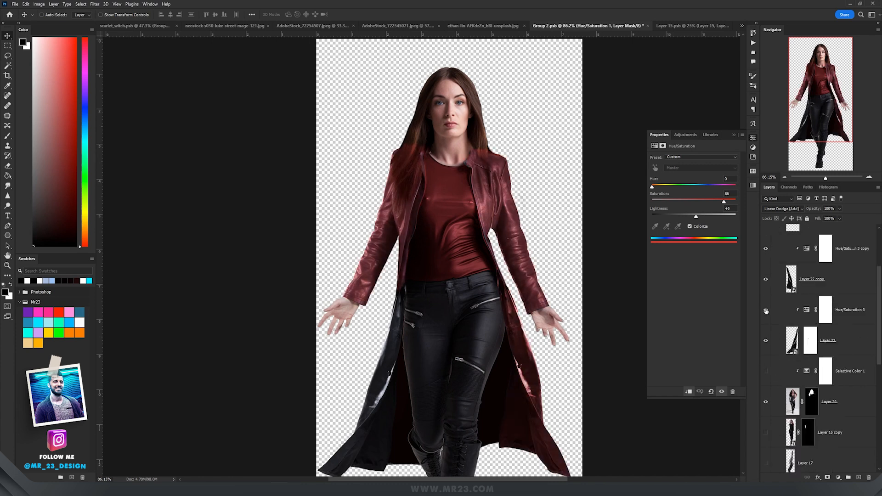
scroll(519, 322, "down", 3)
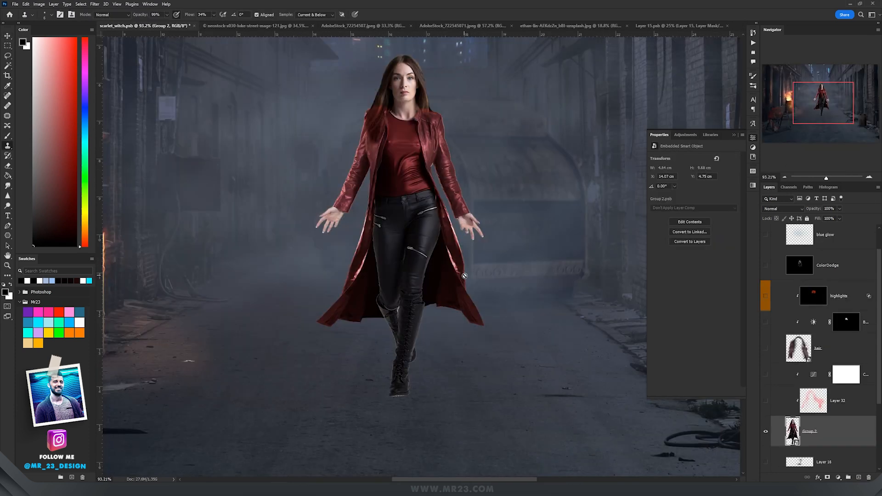
In scarlet_witch, show the Layer 16 shadow under the woman's feet and the clipped Layer 32 red tint on her hair
scroll(799, 367, "down", 1)
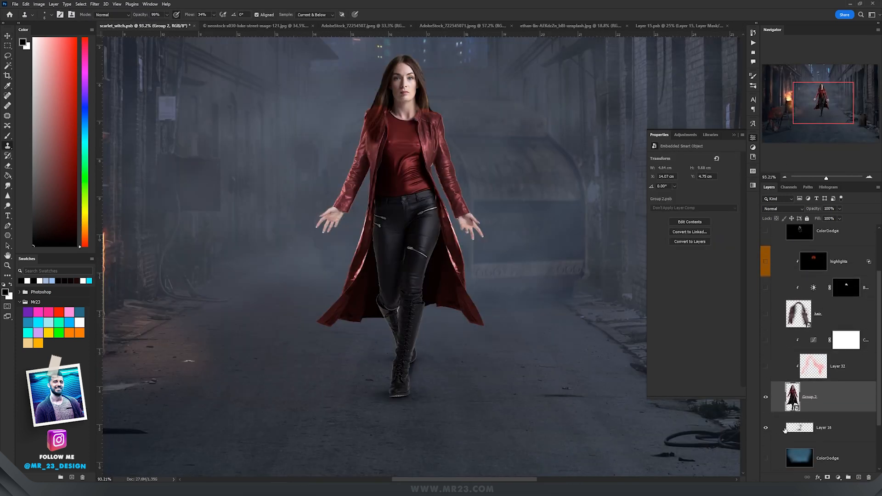
left_click(778, 429)
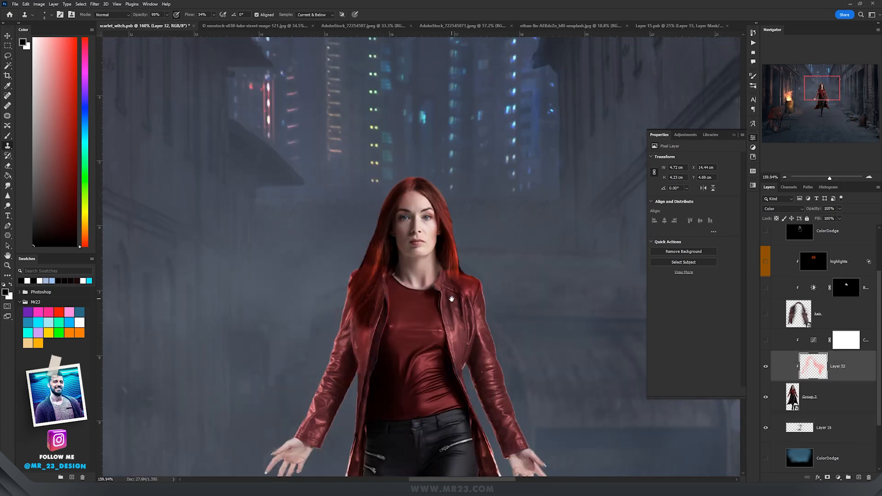
key("v")
left_click(764, 366)
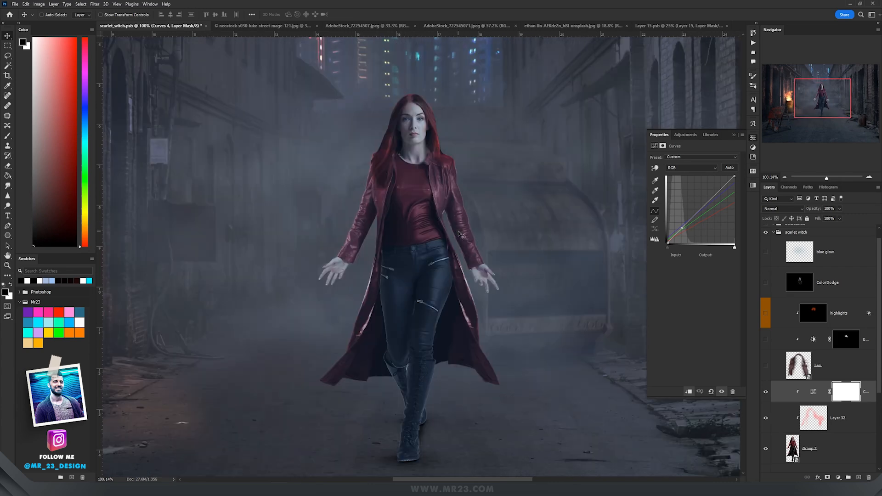
Check how the clipped Curves 4 adjustment blends the woman into the bluish alley scene
scroll(459, 234, "down", 5)
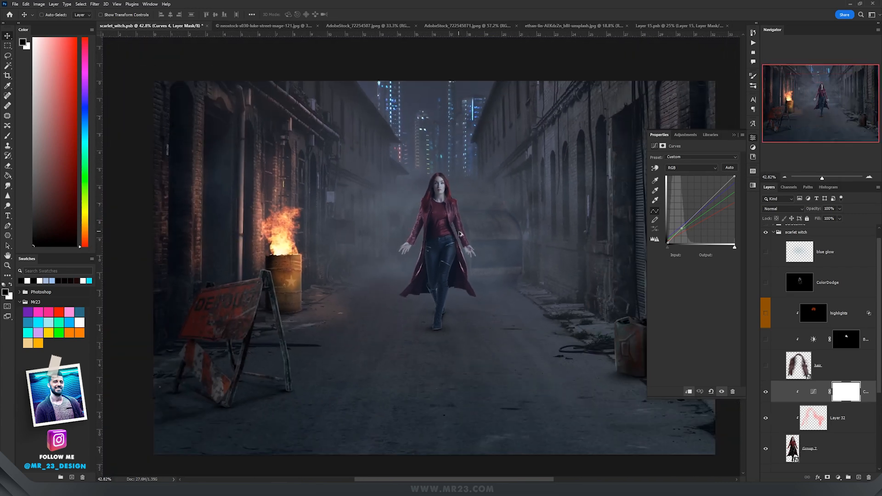
scroll(458, 234, "up", 2)
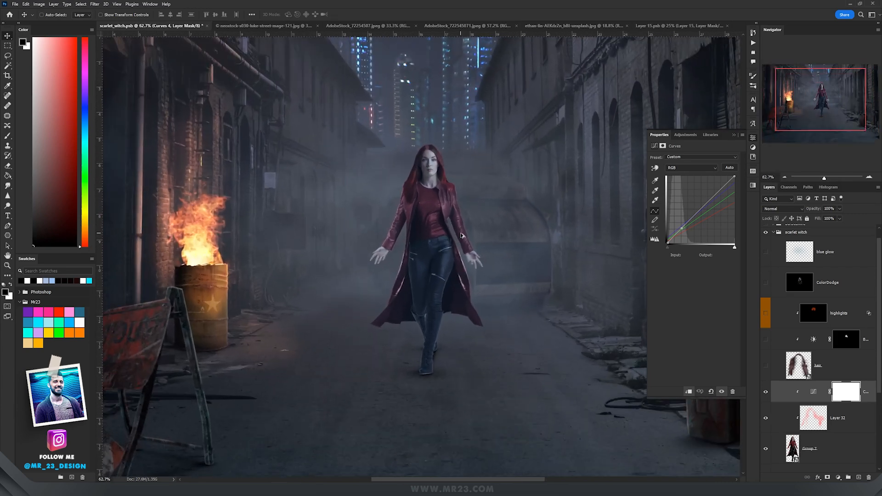
scroll(461, 235, "down", 4)
left_click_drag(467, 226, 453, 286)
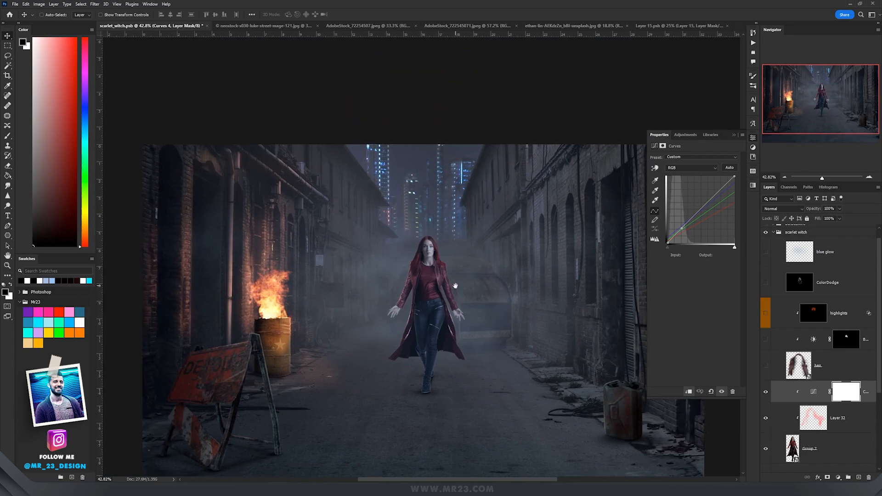
scroll(427, 308, "up", 3)
scroll(428, 308, "up", 2)
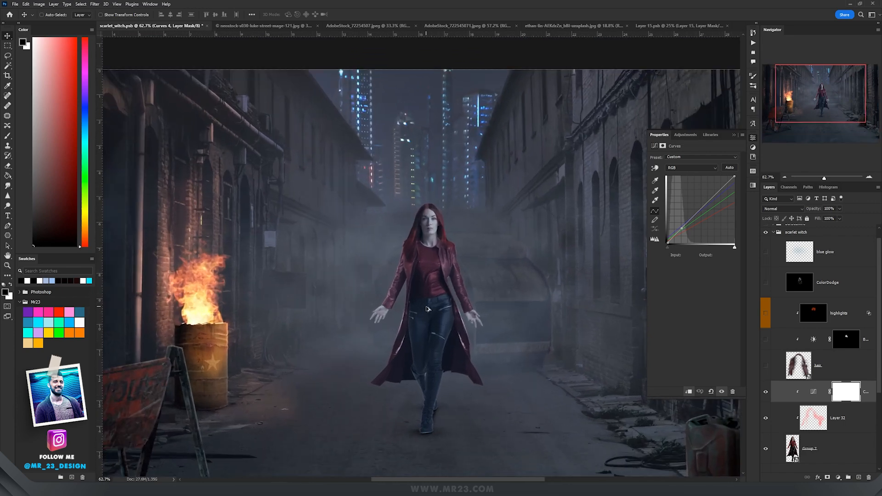
Show the hair layer over the woman's head, open its smart object contents and expand the hair group
left_click(801, 372)
left_click(766, 366)
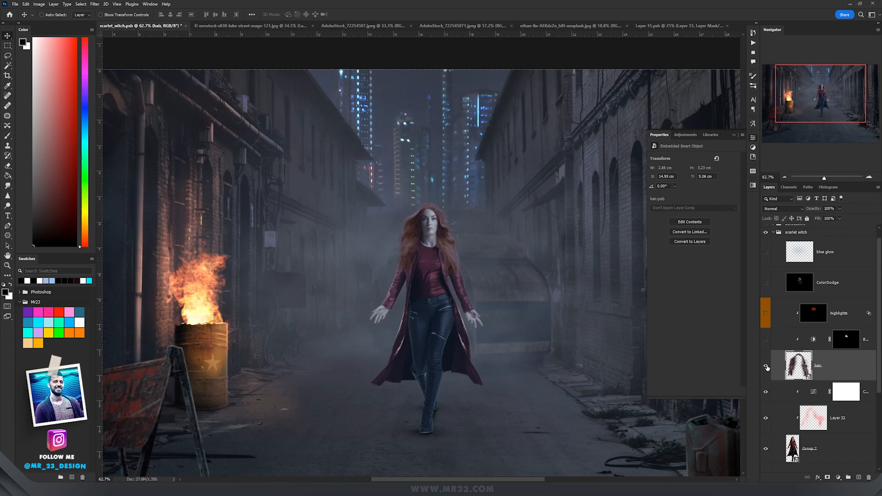
double_click(802, 367)
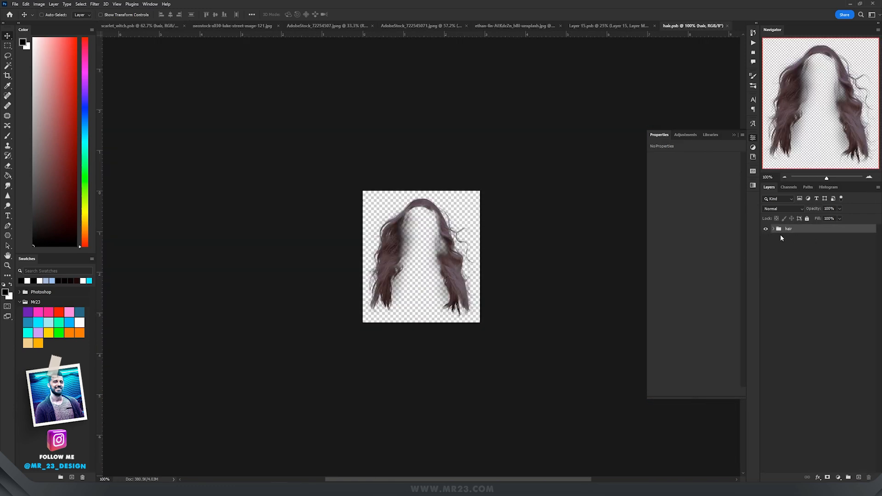
left_click(771, 230)
scroll(818, 349, "down", 1)
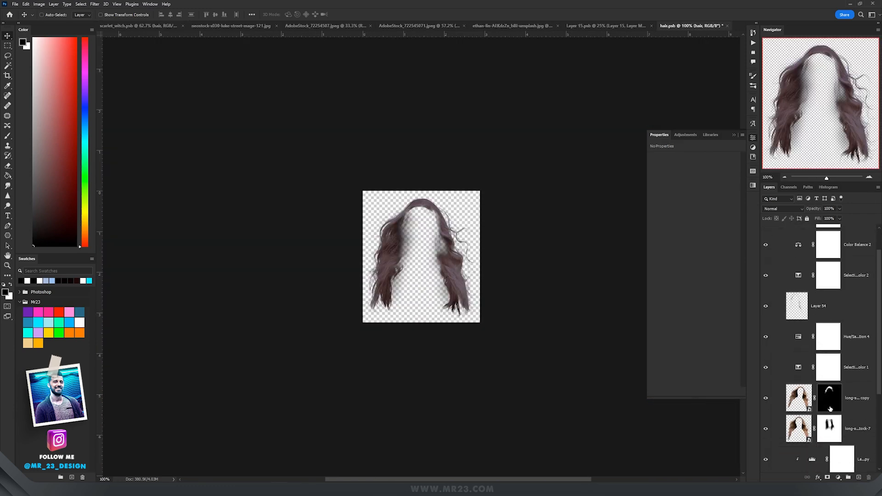
Try shifting the two masked long-hair overlay layers and the source hair image, undoing each move
left_click(801, 419)
mouse_move(471, 246)
left_mouse_down()
mouse_move(454, 245)
mouse_move(476, 240)
left_mouse_up()
key("ctrl+z")
left_click(802, 391)
mouse_move(492, 274)
left_mouse_down()
mouse_move(454, 253)
mouse_move(492, 267)
left_mouse_up()
key("ctrl+z")
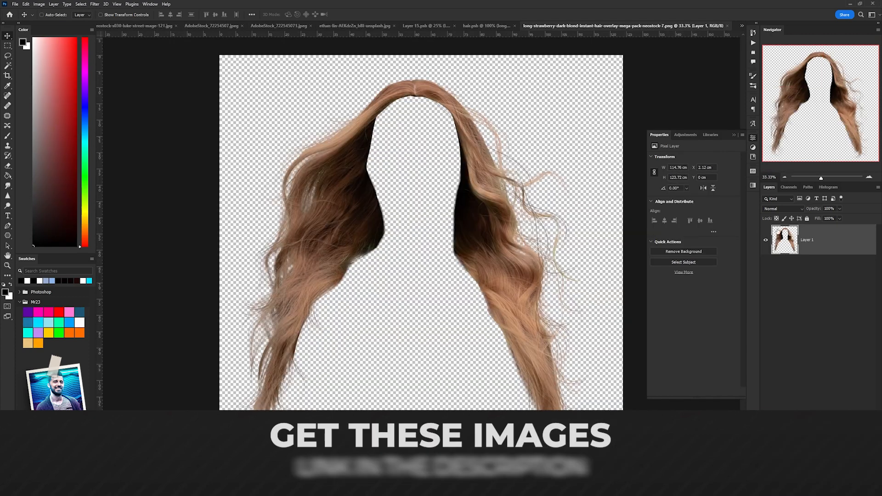
mouse_move(485, 202)
left_mouse_down()
mouse_move(455, 200)
mouse_move(482, 206)
left_mouse_up()
key("ctrl+z")
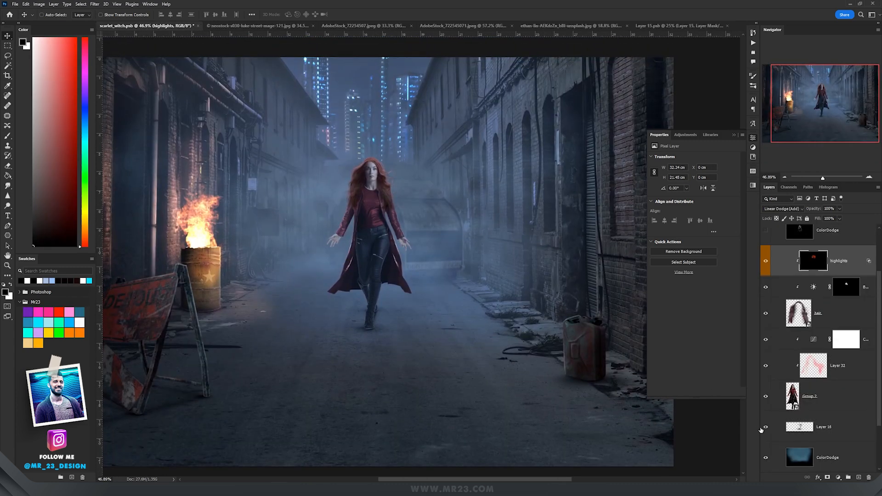
Compare the alley with and without the bluish ColorDodge layer below the woman, leaving the layer hidden
left_click(766, 458)
left_click(766, 458)
left_click(766, 458)
scroll(767, 458, "down", 2)
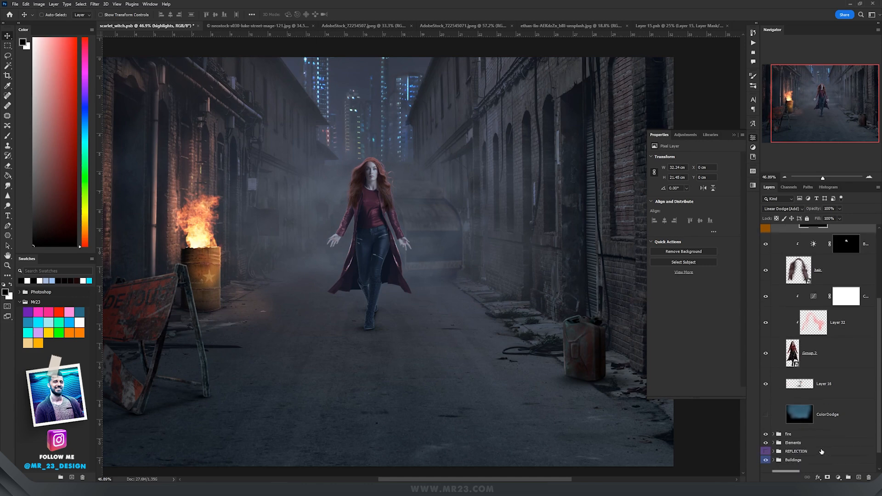
Above the fire group, try adding a new layer in Color Dodge mode filled with the Color-Dodge-neutral black
left_click(790, 434)
left_click(54, 3)
mouse_move(79, 13)
left_click(135, 11)
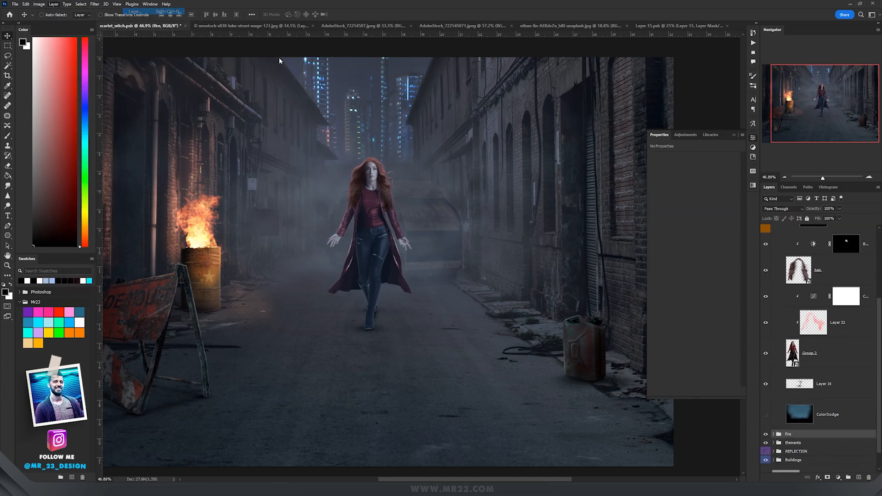
left_click(410, 176)
left_click(401, 248)
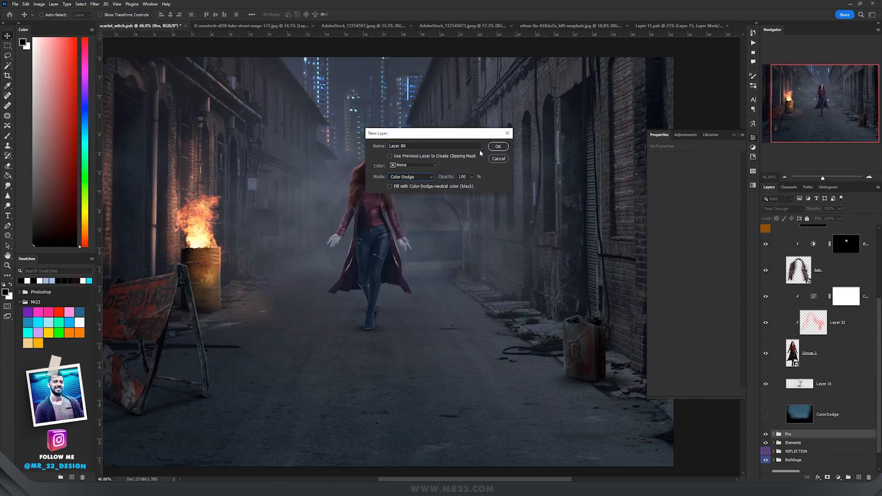
left_click(419, 186)
key("Return")
Try brushing a soft blue glow across the alley on the black Color Dodge layer
key("b")
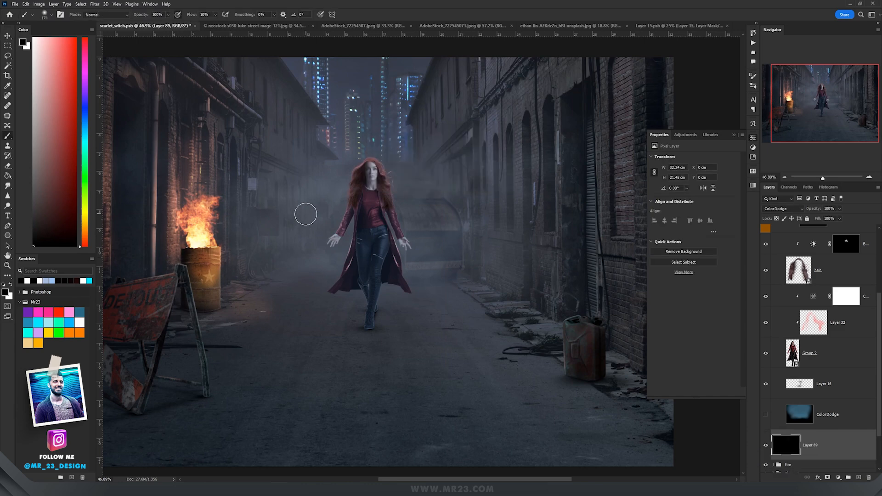
mouse_move(306, 214)
left_mouse_down()
mouse_move(385, 210)
mouse_move(353, 185)
mouse_move(317, 241)
mouse_move(259, 284)
mouse_move(226, 288)
mouse_move(415, 266)
mouse_move(459, 317)
mouse_move(456, 370)
left_mouse_up()
left_click(29, 322)
mouse_move(546, 207)
left_mouse_down()
mouse_move(254, 167)
mouse_move(148, 219)
mouse_move(220, 334)
left_mouse_up()
left_click_drag(397, 286, 574, 322)
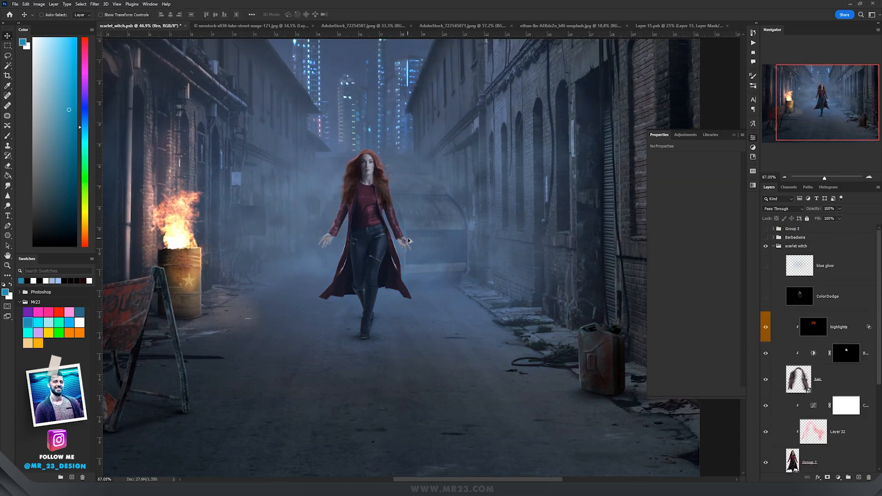
Show and select the ColorDodge layer above highlights that adds rim light around the woman
scroll(390, 256, "up", 6)
mouse_move(275, 169)
left_mouse_down()
mouse_move(341, 254)
mouse_move(307, 238)
left_mouse_up()
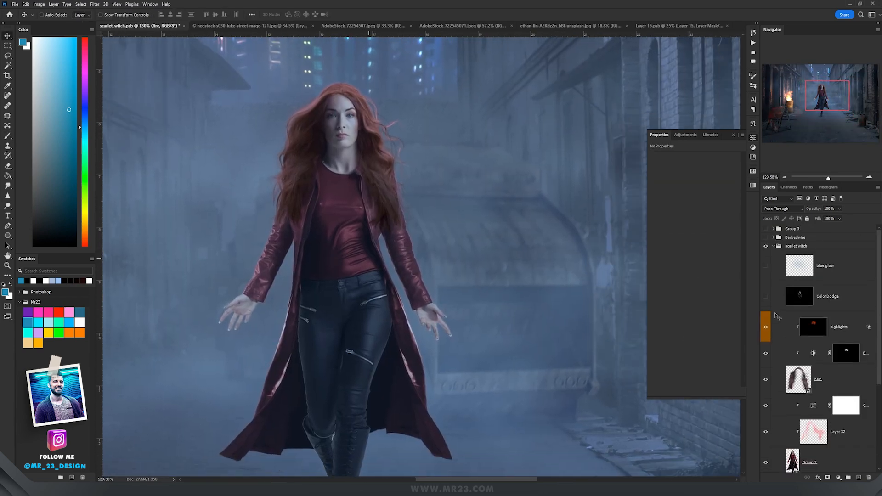
left_click(835, 326)
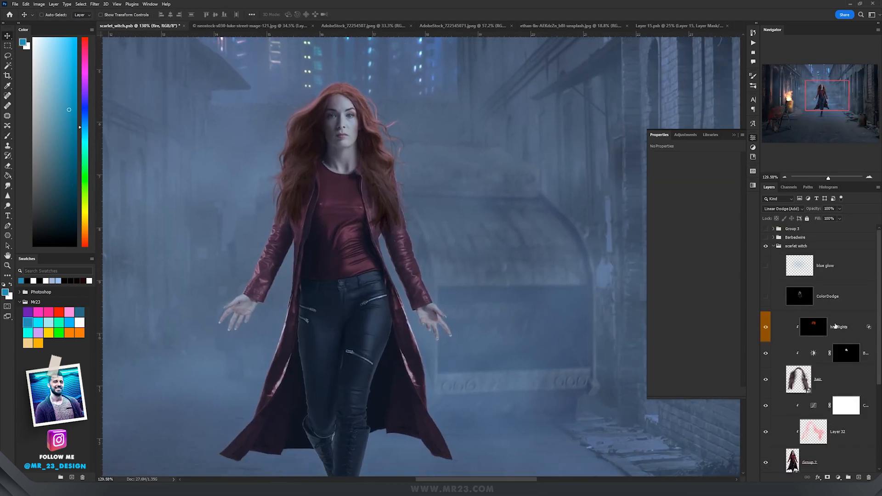
left_click(766, 296)
left_click(810, 304)
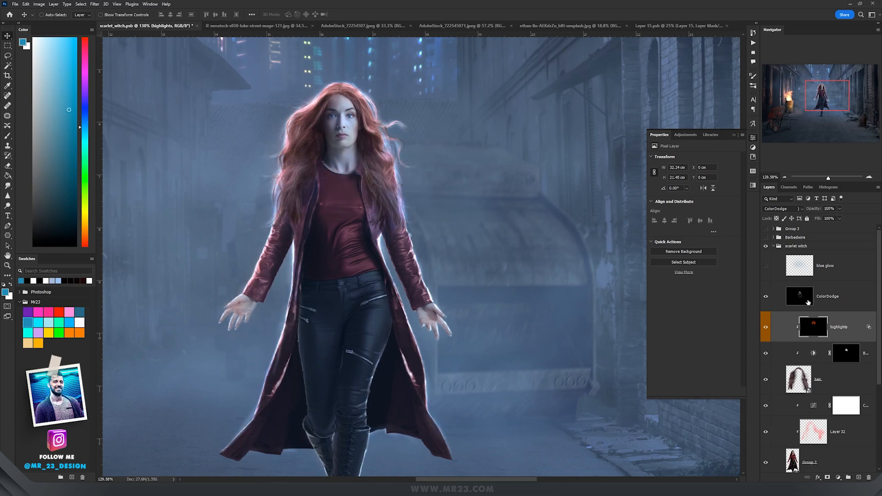
scroll(392, 291, "down", 6)
scroll(377, 286, "up", 6)
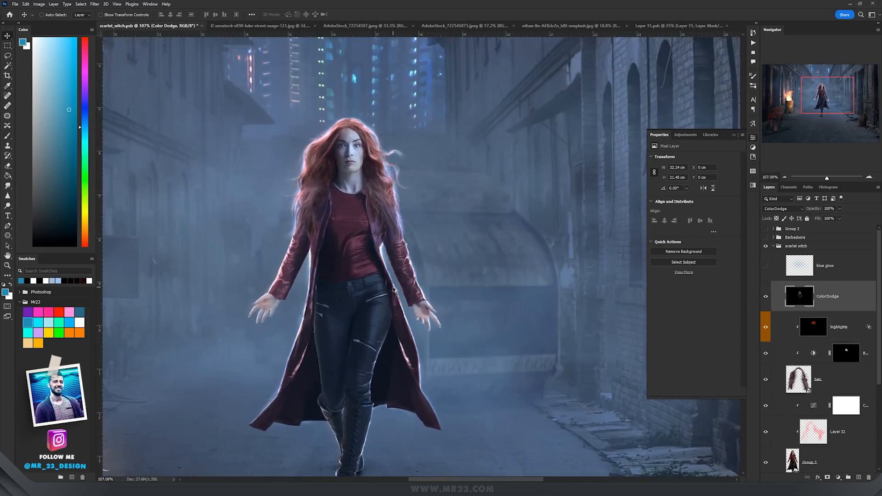
Inspect the rim light around the woman and the blurred barbed wire across the foreground
left_click_drag(377, 286, 413, 201)
left_click_drag(376, 236, 217, 238)
left_click_drag(240, 187, 286, 257)
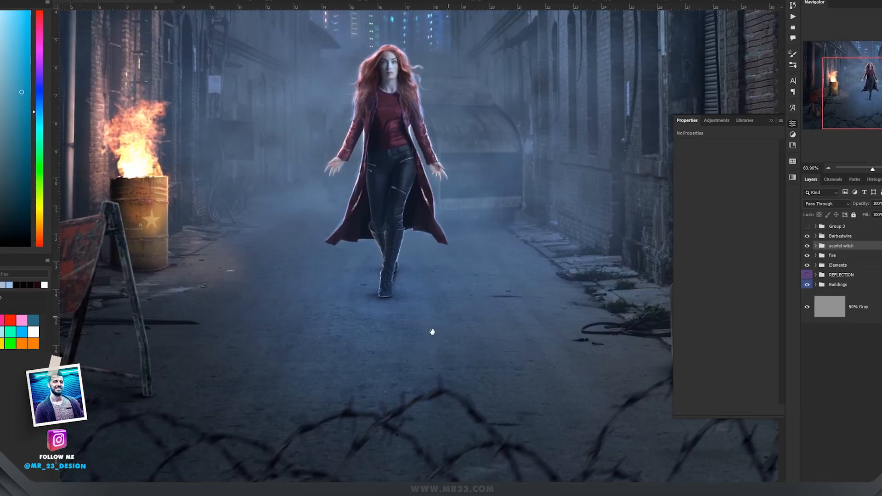
left_click_drag(432, 322, 506, 223)
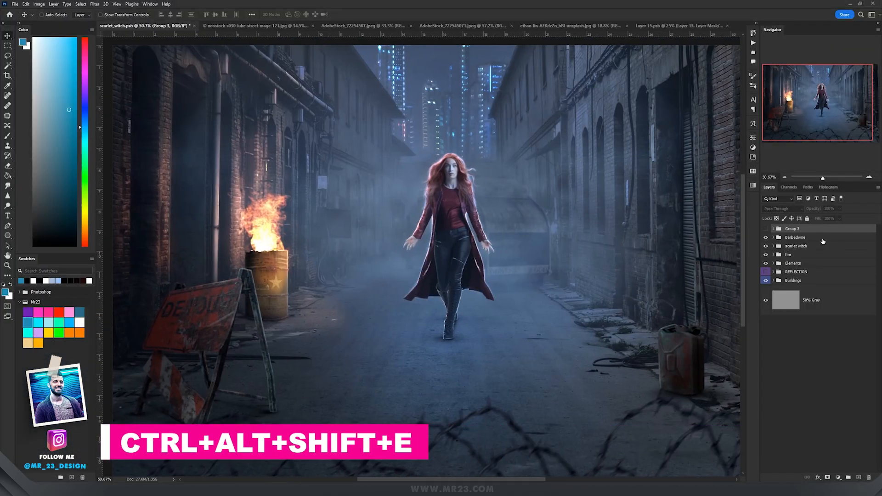
Stamp all visible layers into a new layer above the Barbedwire group and convert it to a smart object
left_click(823, 238)
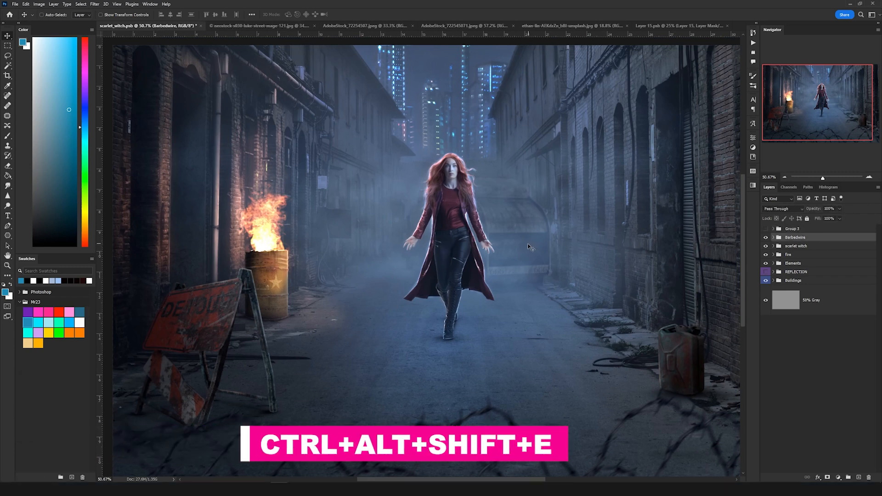
key("ctrl+alt+shift+e")
right_click(833, 249)
left_click(780, 281)
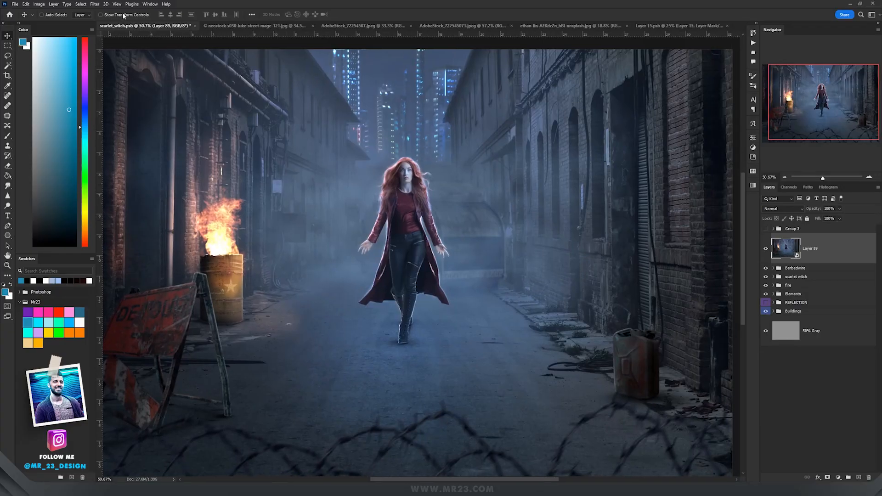
Open the merged smart object layer in the Boris FX Optics 2022 filter
left_click(95, 5)
mouse_move(133, 164)
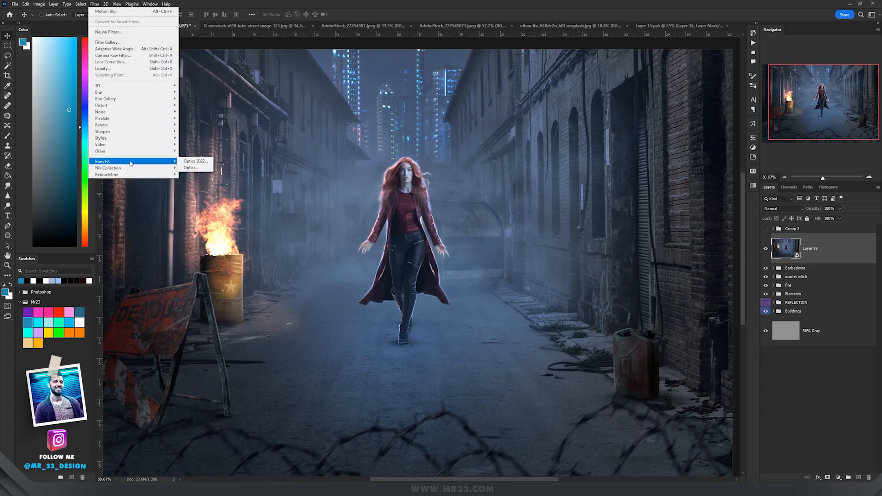
left_click(195, 162)
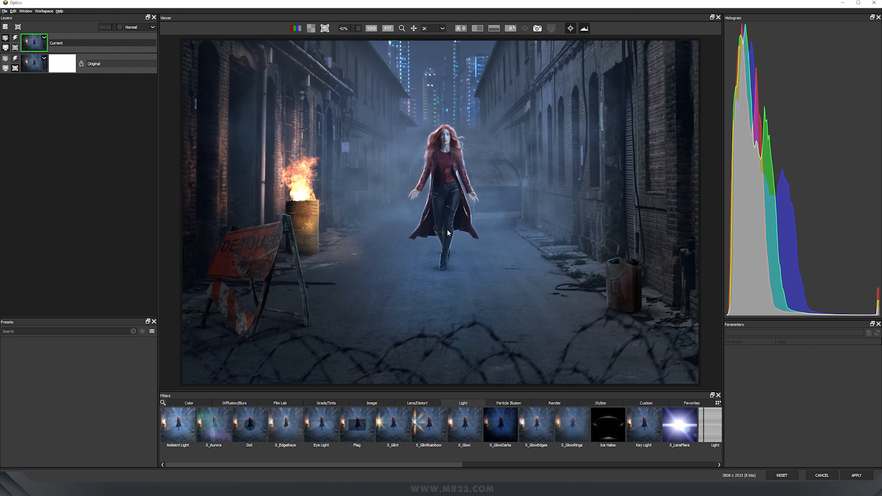
Add the Particle Illusion filter PI Magic with the Watery Portal preset to the image
left_click(508, 403)
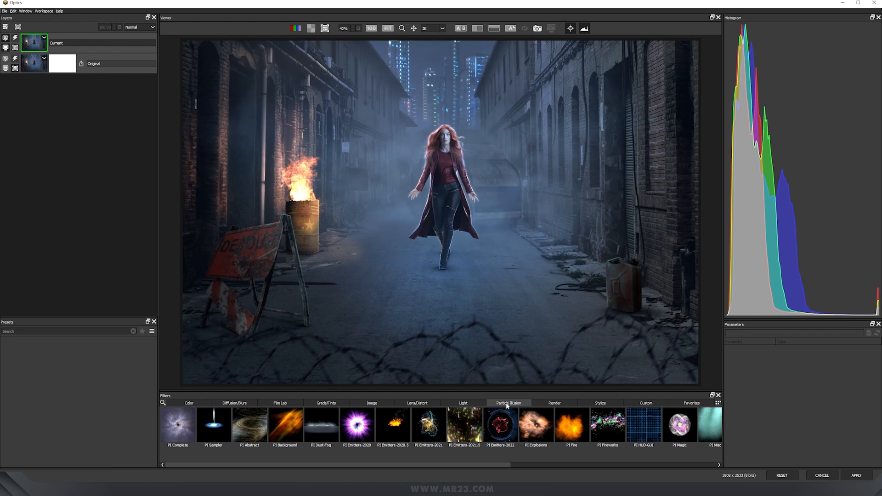
scroll(455, 423, "down", 5)
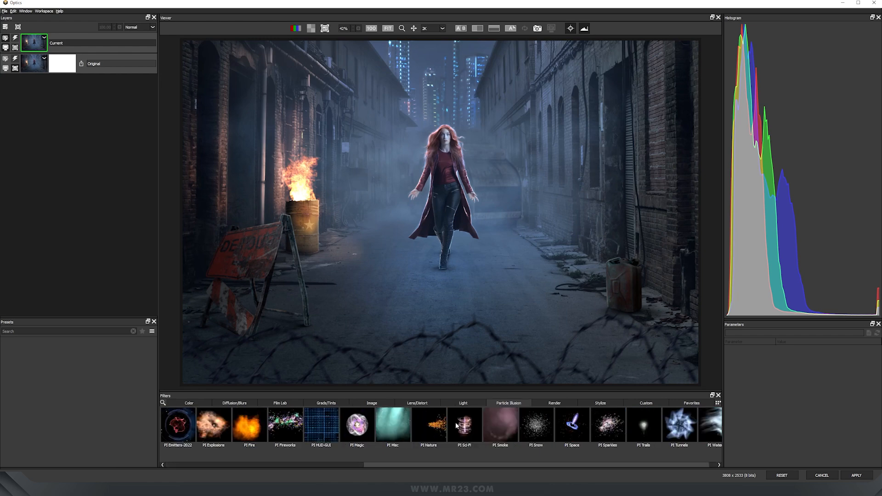
left_click(363, 425)
scroll(108, 420, "down", 6)
double_click(92, 437)
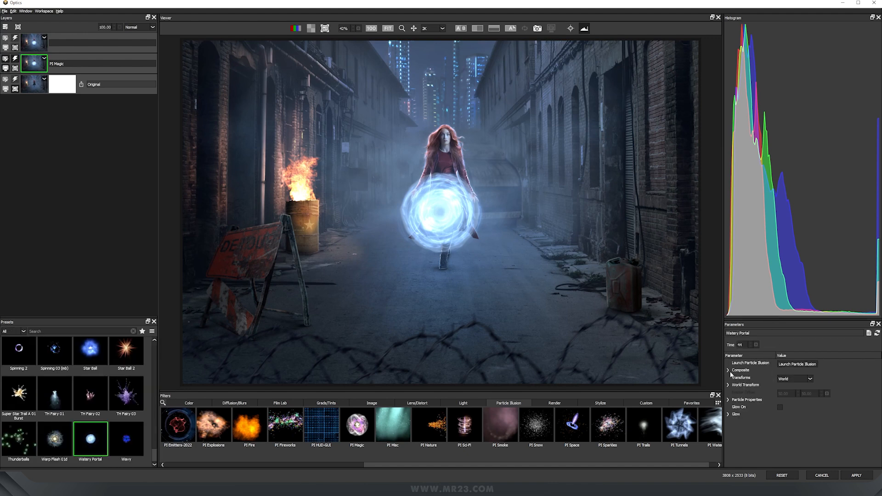
Set the Watery Portal's Master Scale to 139 and move its centre onto the woman's torso
left_click(728, 385)
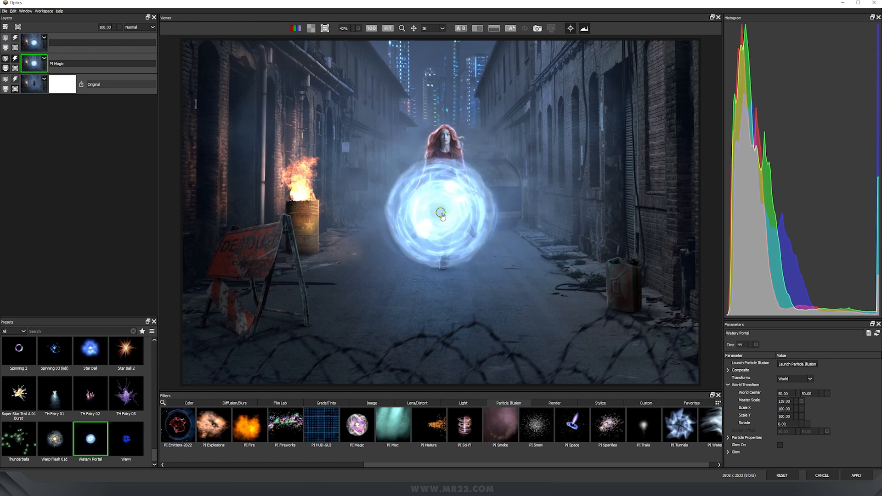
left_click_drag(441, 212, 447, 203)
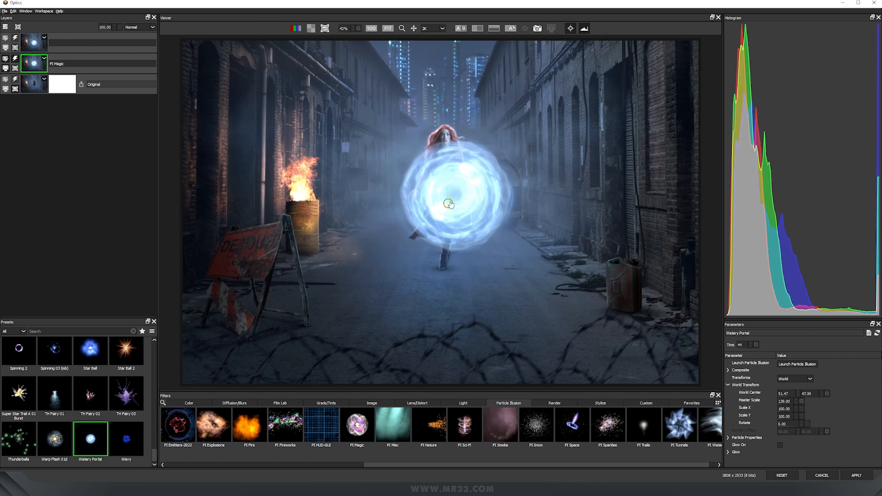
Set the portal's particle Life to 46 and its Rotate value to about 93
left_click(728, 438)
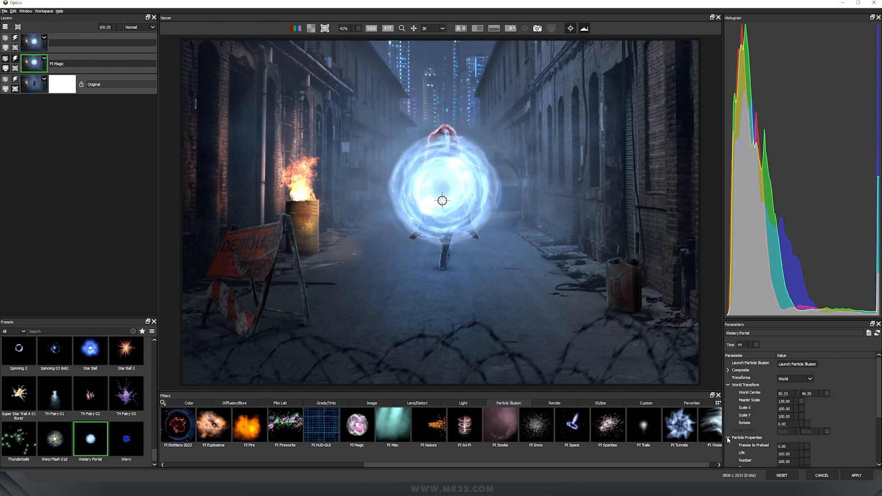
scroll(728, 439, "down", 3)
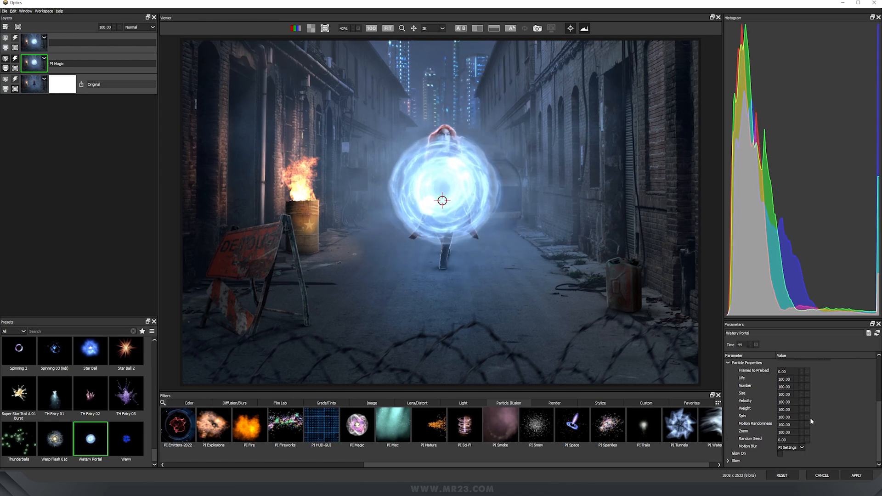
left_click_drag(792, 433, 809, 433)
mouse_move(789, 379)
left_mouse_down()
mouse_move(792, 389)
mouse_move(777, 390)
left_mouse_up()
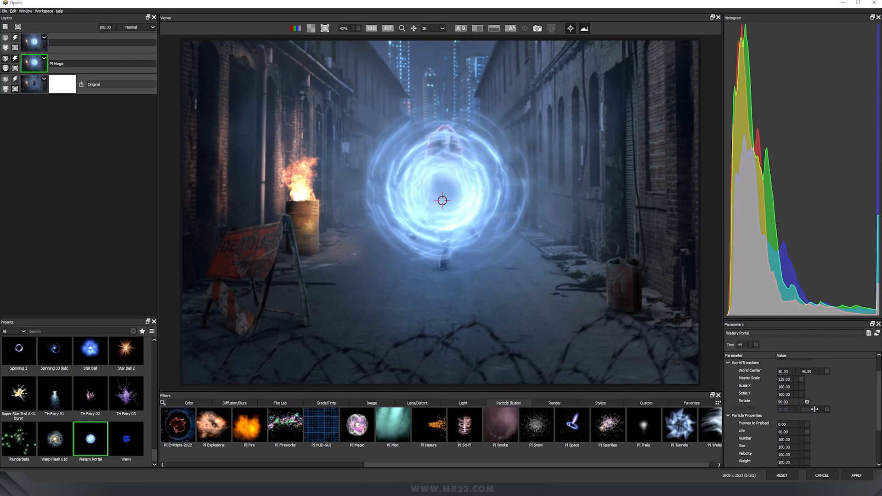
left_click_drag(814, 409, 816, 408)
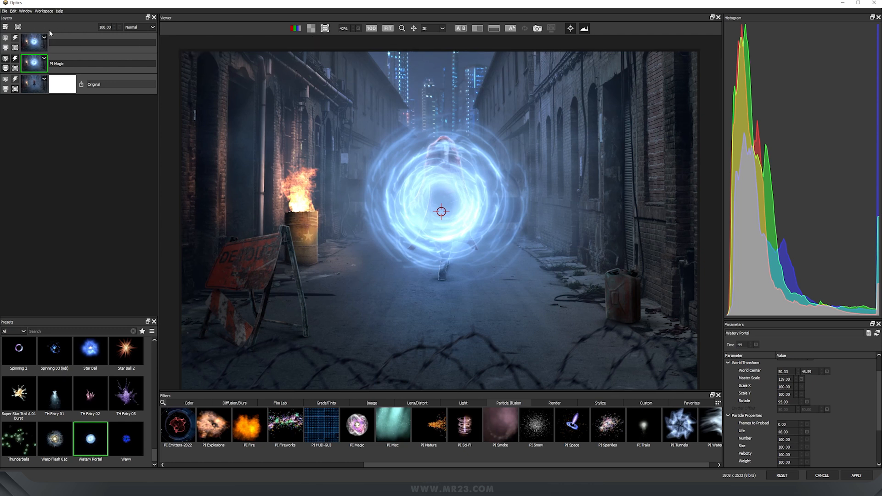
Add a mask to the PI Magic layer and brush it over the woman's hair, arms, coat and legs
left_click(18, 28)
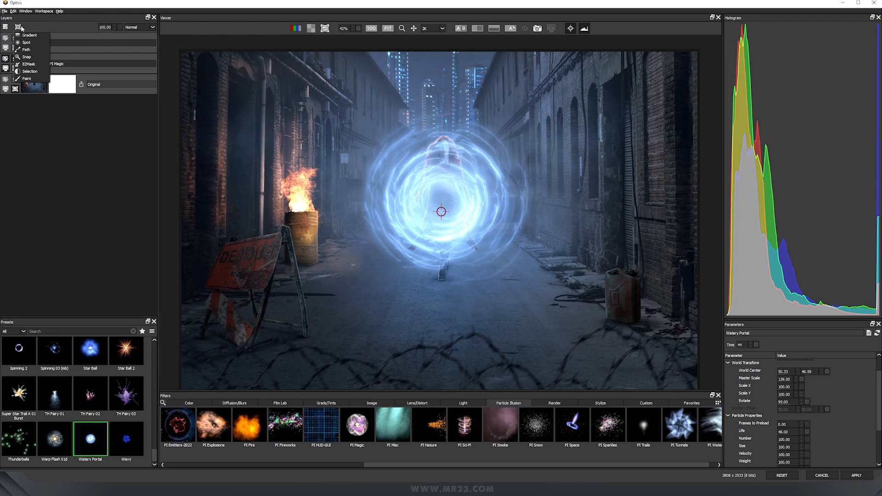
left_click(35, 67)
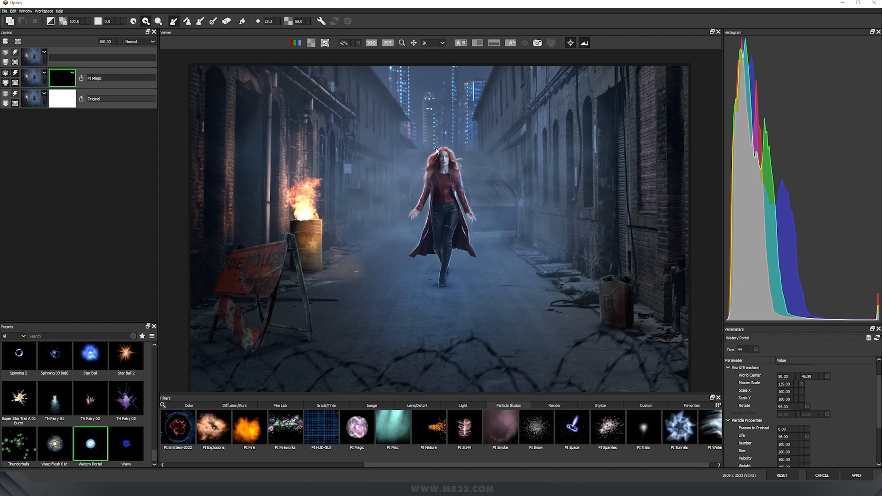
scroll(435, 149, "up", 2)
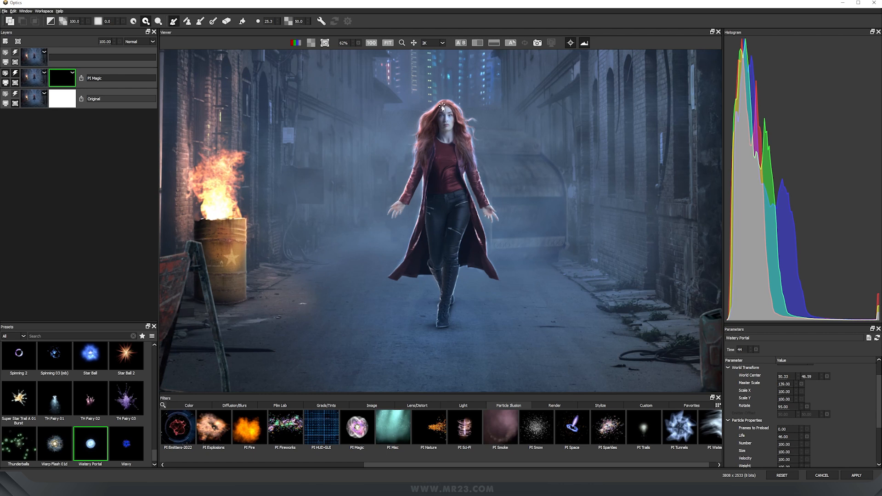
mouse_move(443, 107)
left_mouse_down()
mouse_move(452, 106)
mouse_move(425, 126)
mouse_move(412, 182)
mouse_move(393, 214)
mouse_move(425, 164)
mouse_move(433, 126)
mouse_move(448, 118)
left_mouse_up()
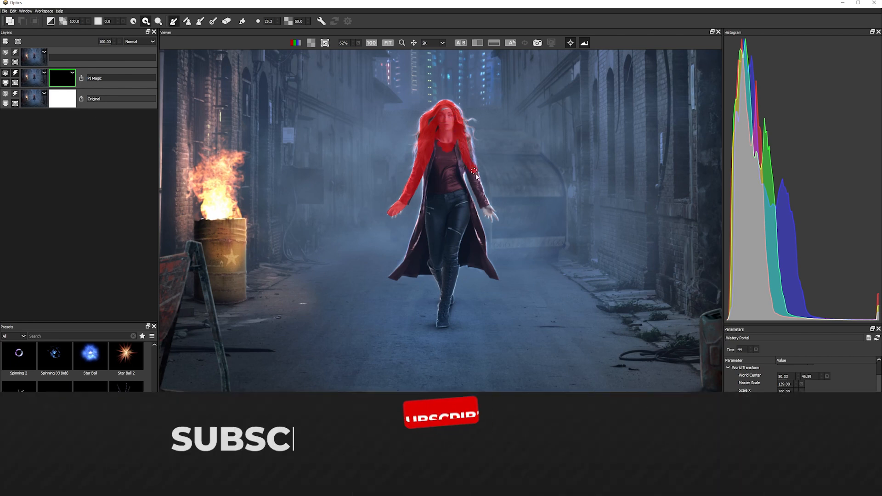
mouse_move(430, 125)
left_mouse_down()
mouse_move(435, 202)
mouse_move(431, 164)
mouse_move(488, 264)
mouse_move(481, 238)
mouse_move(450, 264)
mouse_move(430, 263)
mouse_move(459, 189)
left_mouse_up()
Extend the PI Magic mask over the remaining gaps on the woman's trousers and boots
scroll(468, 280, "up", 3)
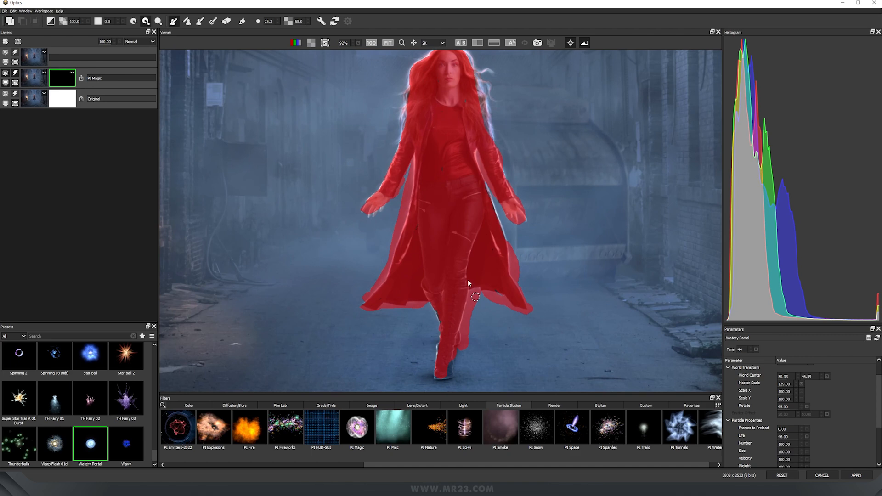
scroll(457, 278, "up", 1)
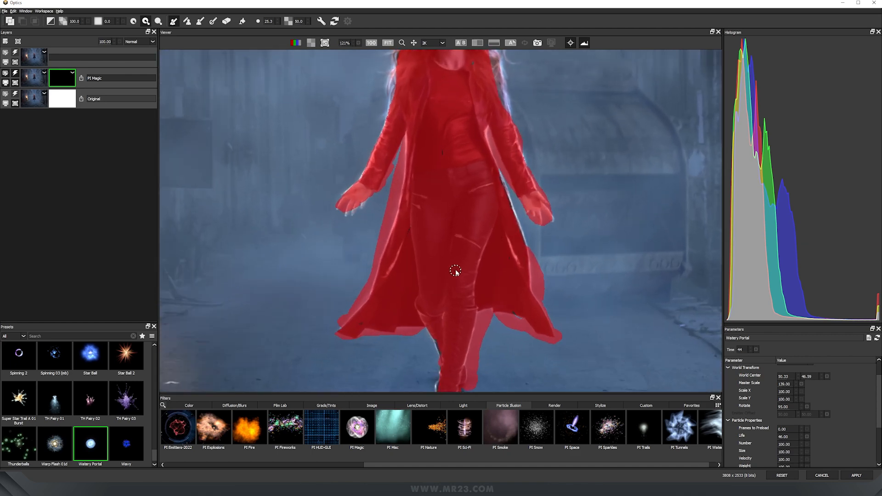
scroll(432, 223, "down", 2)
left_click_drag(435, 225, 413, 168)
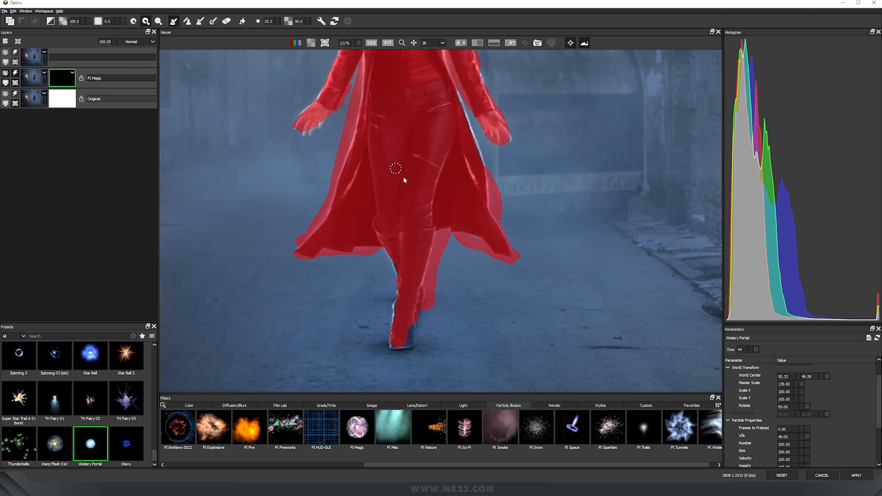
scroll(403, 177, "up", 4)
mouse_move(407, 345)
left_mouse_down()
mouse_move(411, 317)
mouse_move(400, 367)
mouse_move(385, 370)
mouse_move(392, 301)
mouse_move(369, 225)
left_mouse_up()
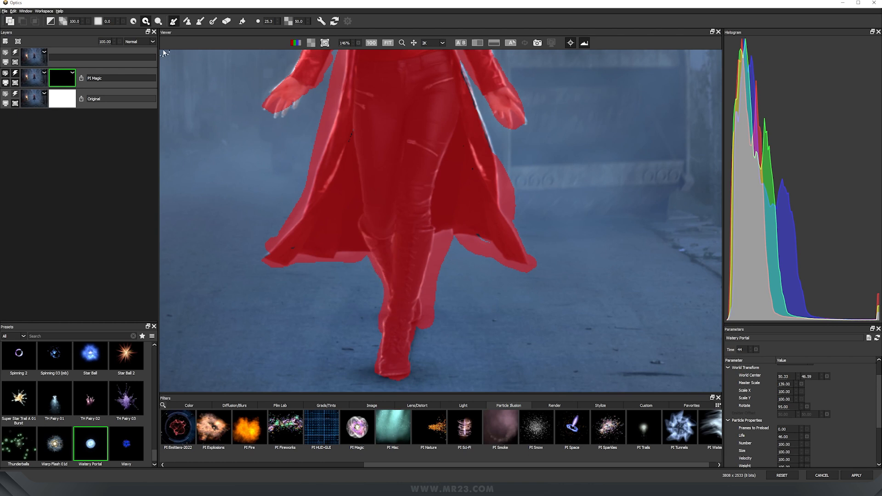
Erase the mask spill outside the coat's edges and beside the boots, and return to the mask brush
left_click(222, 22)
mouse_move(450, 244)
left_mouse_down()
mouse_move(423, 338)
mouse_move(454, 246)
mouse_move(524, 274)
mouse_move(537, 266)
mouse_move(509, 194)
mouse_move(505, 133)
left_mouse_up()
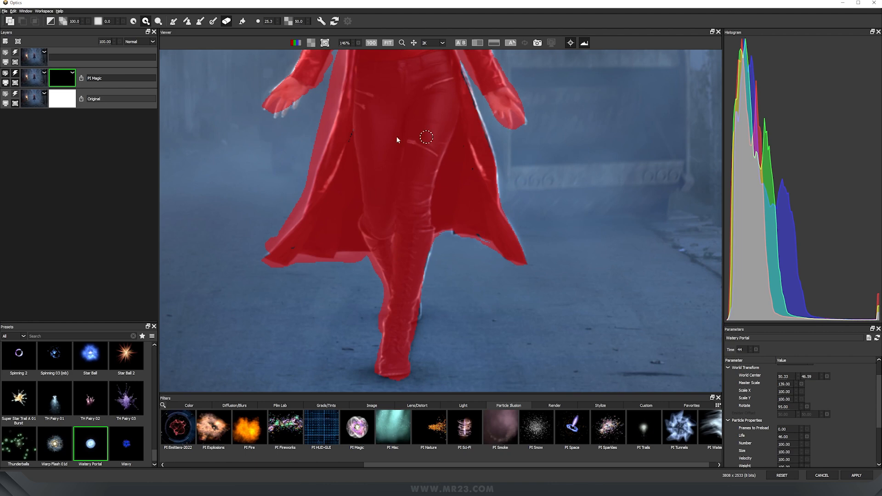
scroll(317, 147, "down", 2)
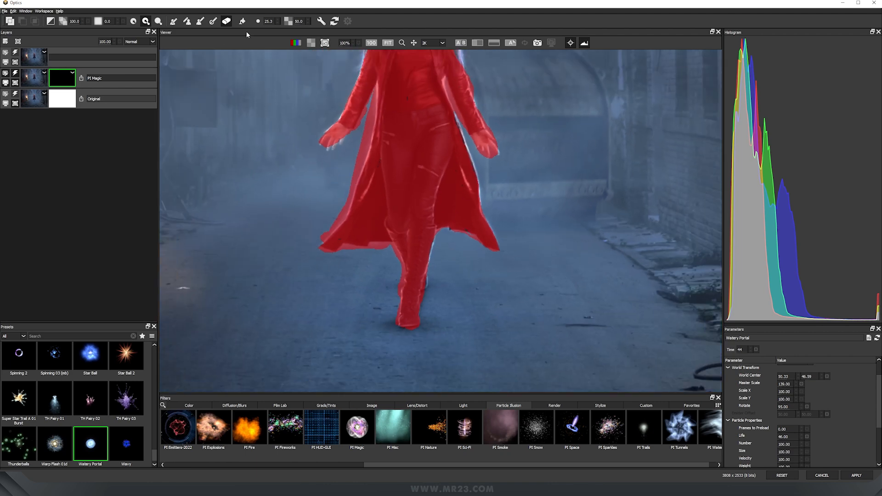
left_click(174, 21)
scroll(288, 162, "down", 2)
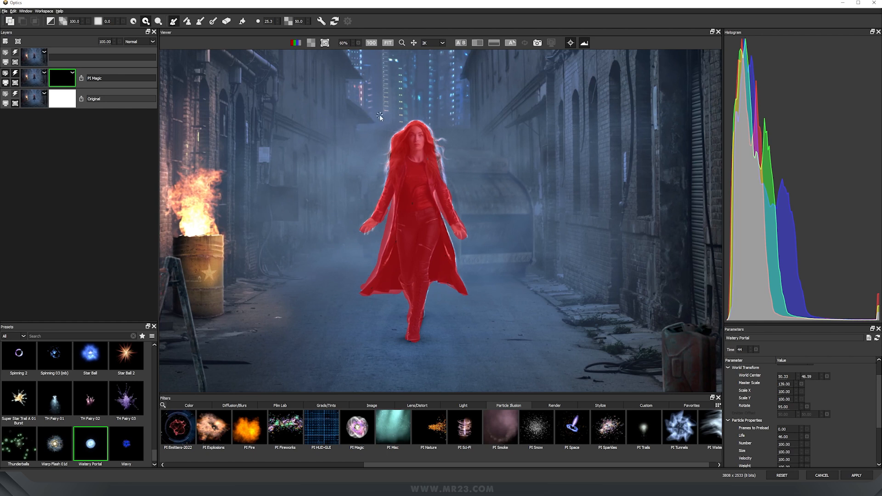
Mark the background close around the woman with green strokes beside her hair, arms, coat and boots
mouse_move(381, 113)
left_mouse_down()
mouse_move(376, 150)
mouse_move(352, 196)
mouse_move(318, 226)
left_mouse_up()
left_click_drag(358, 248, 271, 303)
left_click_drag(353, 274, 332, 320)
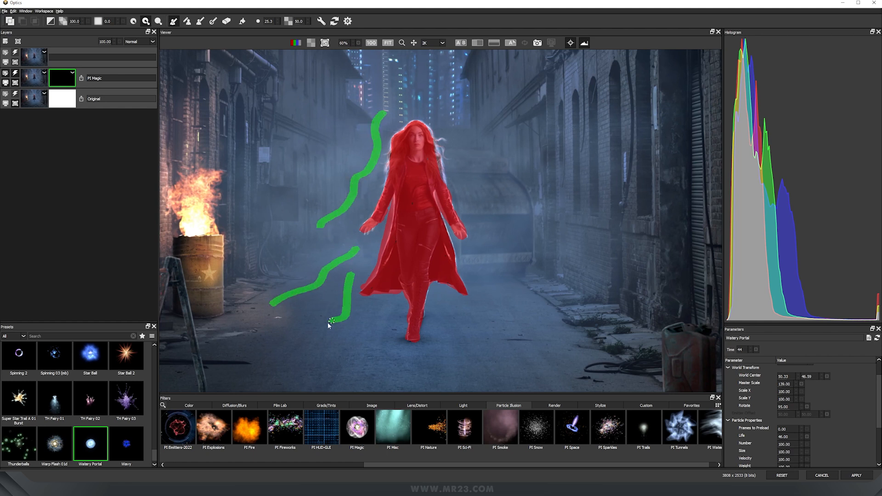
left_click_drag(386, 312, 350, 334)
left_click_drag(442, 302, 480, 317)
left_click_drag(469, 251, 498, 301)
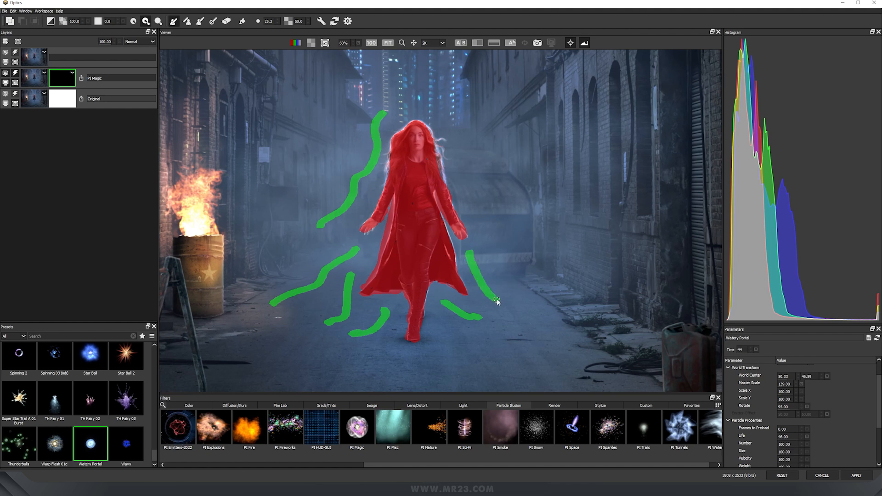
mouse_move(478, 217)
left_mouse_down()
mouse_move(458, 174)
mouse_move(456, 139)
mouse_move(428, 88)
left_mouse_up()
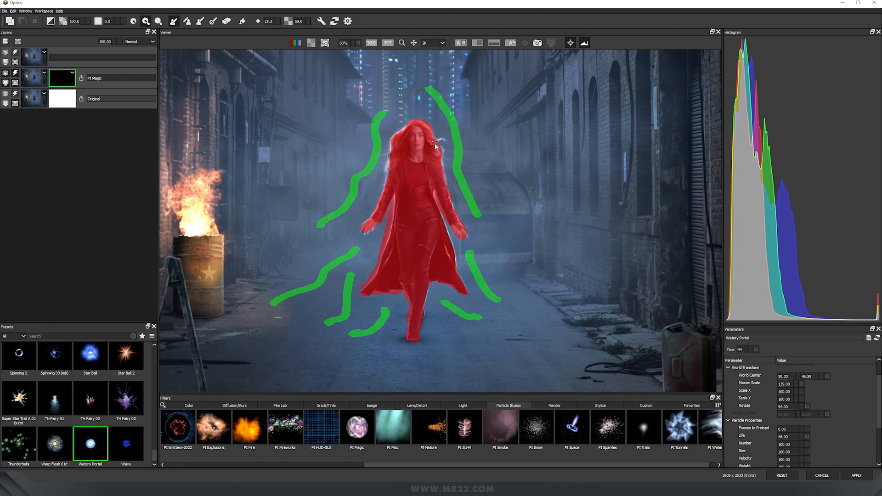
Add more green background strokes above the woman and farther out across the sky, both alley walls, the burning barrel and the ground
mouse_move(405, 110)
left_mouse_down()
mouse_move(369, 88)
mouse_move(351, 100)
left_mouse_up()
left_click_drag(342, 127, 279, 158)
left_click_drag(460, 98, 512, 180)
left_click_drag(499, 202, 557, 260)
mouse_move(524, 121)
left_mouse_down()
mouse_move(579, 120)
mouse_move(570, 100)
left_mouse_up()
mouse_move(539, 182)
left_mouse_down()
mouse_move(666, 202)
mouse_move(671, 195)
left_mouse_up()
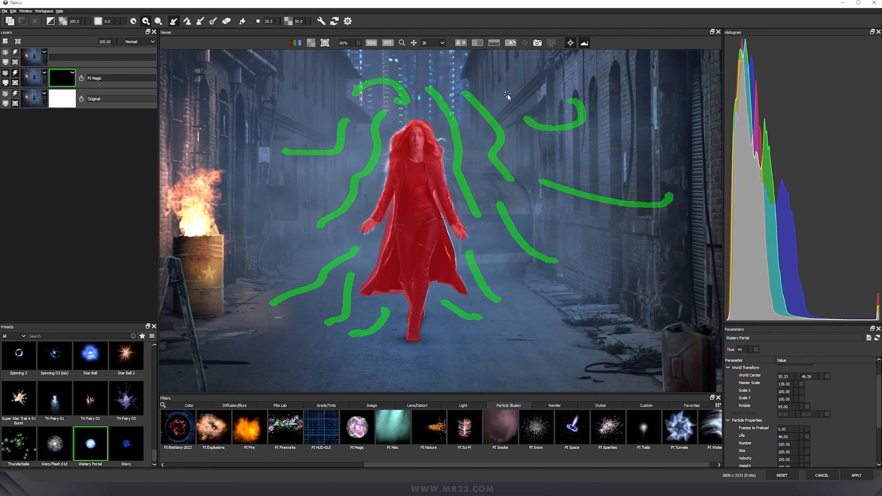
left_click_drag(509, 92, 443, 53)
left_click_drag(341, 65, 279, 90)
left_click_drag(313, 115, 248, 118)
mouse_move(300, 188)
left_mouse_down()
mouse_move(269, 213)
mouse_move(224, 229)
left_mouse_up()
left_click_drag(290, 249, 214, 267)
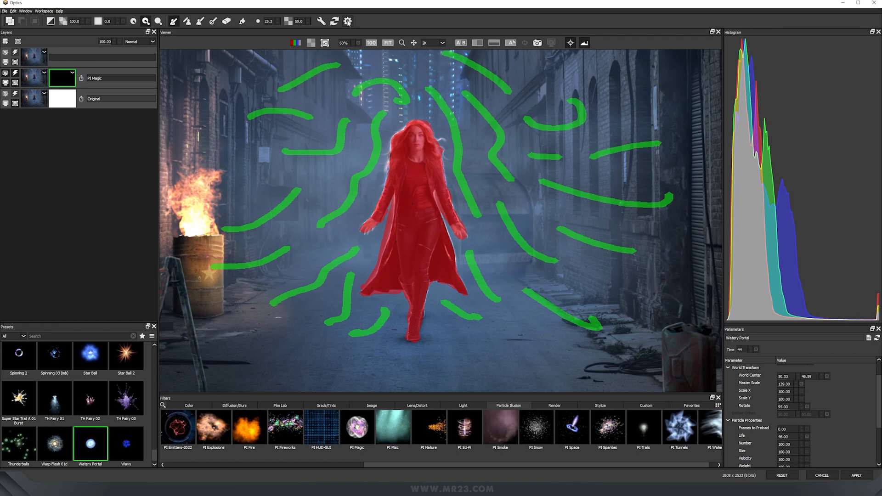
Generate the PI Magic mask from the strokes, invert it so the woman is excluded from the portal, and check her edges
left_click(347, 21)
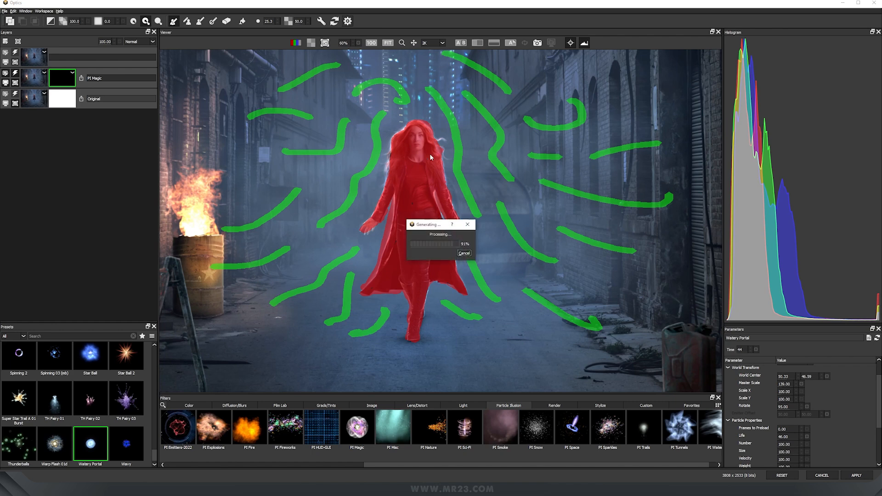
left_click(34, 76)
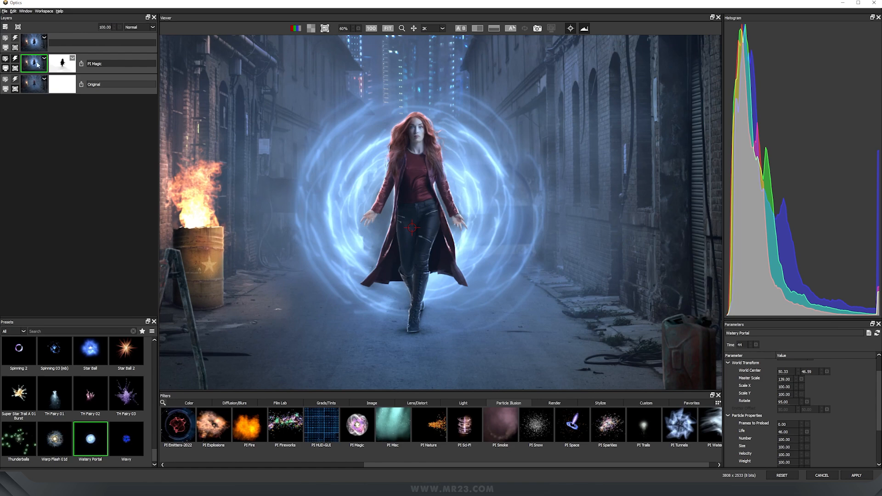
left_click(59, 66)
left_click(36, 68)
scroll(425, 167, "up", 2)
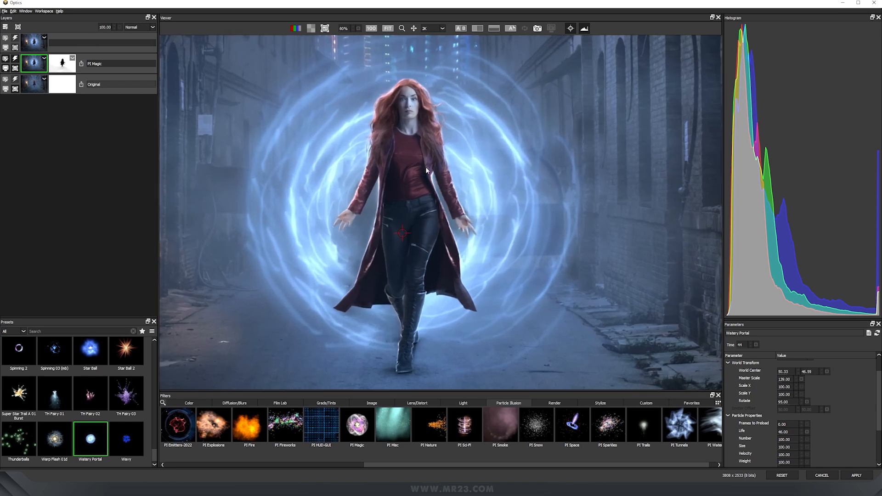
scroll(426, 166, "down", 2)
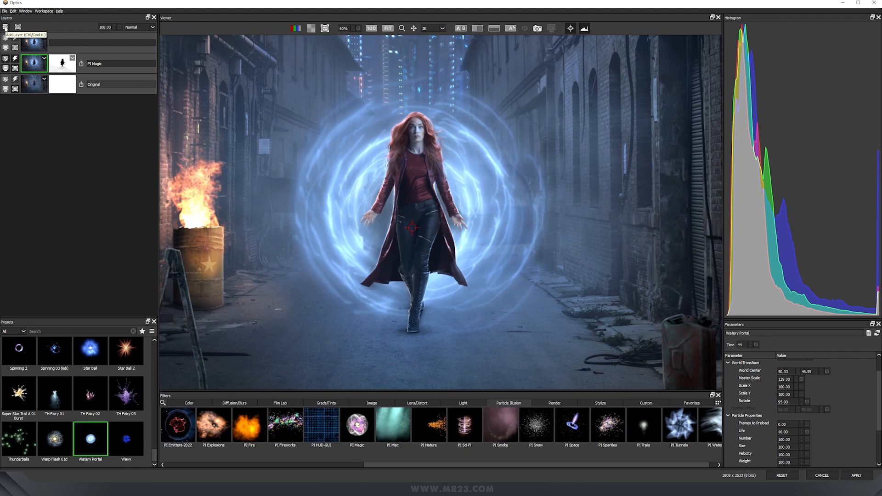
Add a new PI Magic layer with the Ethereal Aura v.1 preset, centred on the woman's hips
left_click(5, 27)
left_click(358, 425)
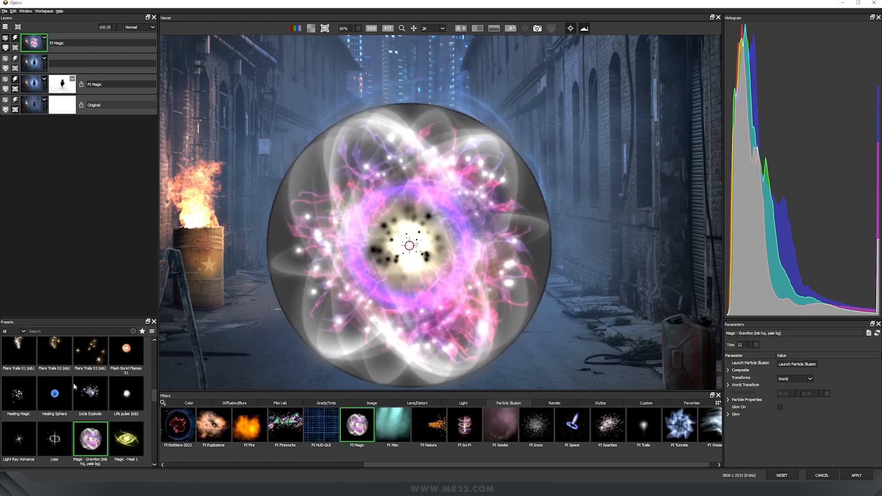
scroll(83, 395, "down", 3)
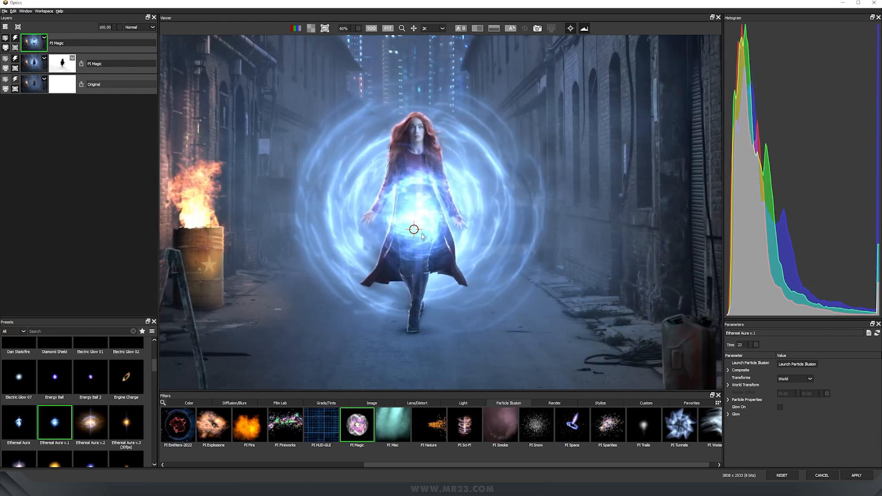
Set the aura's Master Scale to 161 and particle Life to 79, and copy the portal layer's mask onto the aura layer
left_click(728, 385)
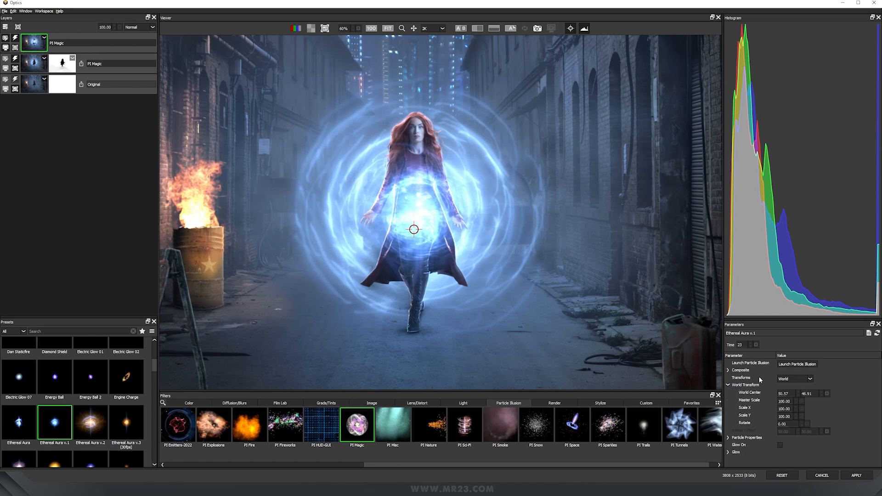
left_click_drag(784, 402, 808, 403)
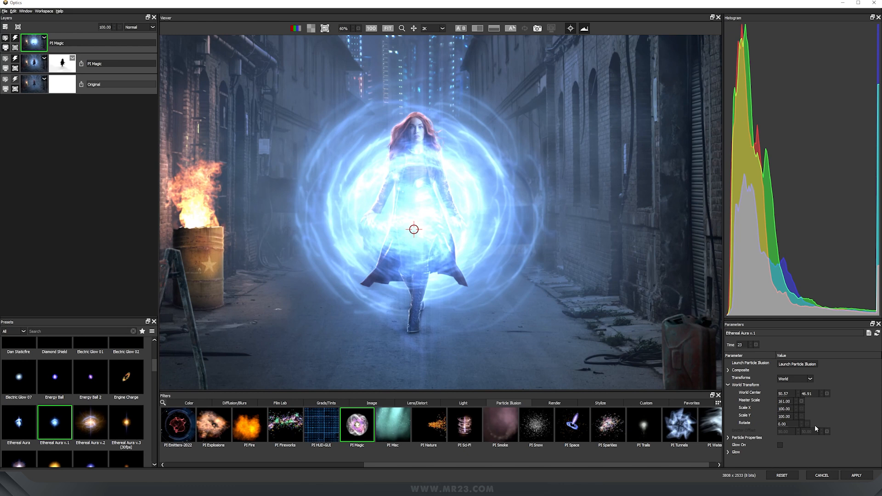
left_click(728, 437)
scroll(825, 432, "down", 3)
scroll(825, 432, "up", 1)
left_click_drag(783, 402, 776, 405)
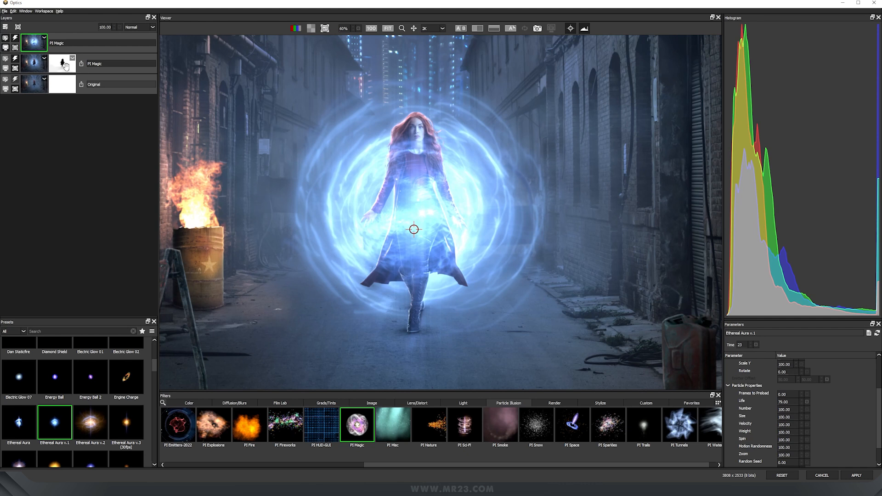
left_click_drag(59, 64, 63, 46)
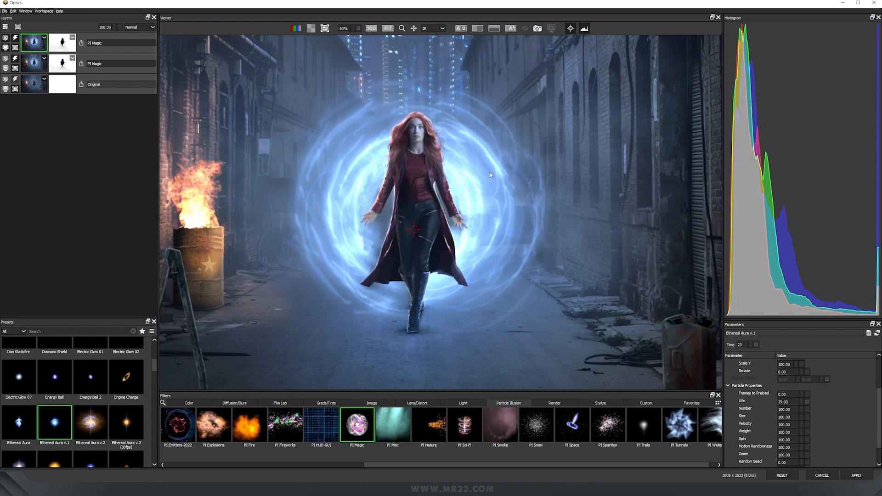
Add a PI Tunnels layer with the Electric Tunnel 01 preset, set its Master Scale to 45 and centre it on the woman's hips
left_click(675, 422)
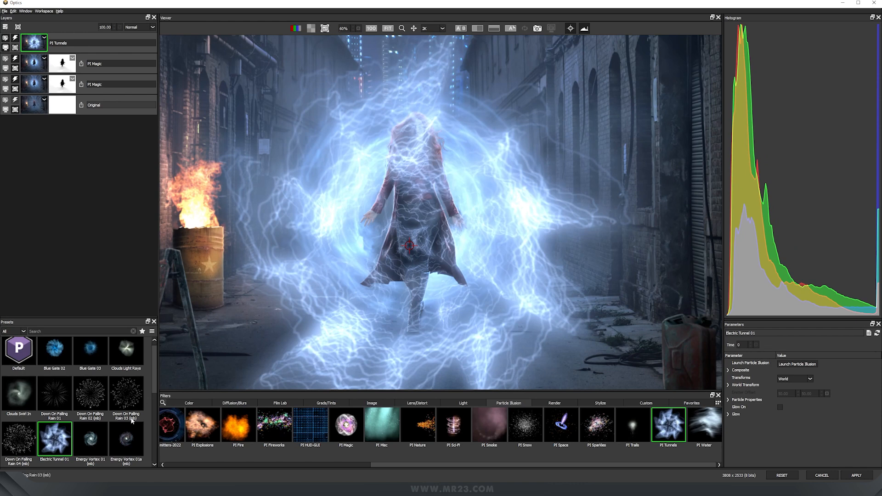
left_click_drag(410, 247, 411, 213)
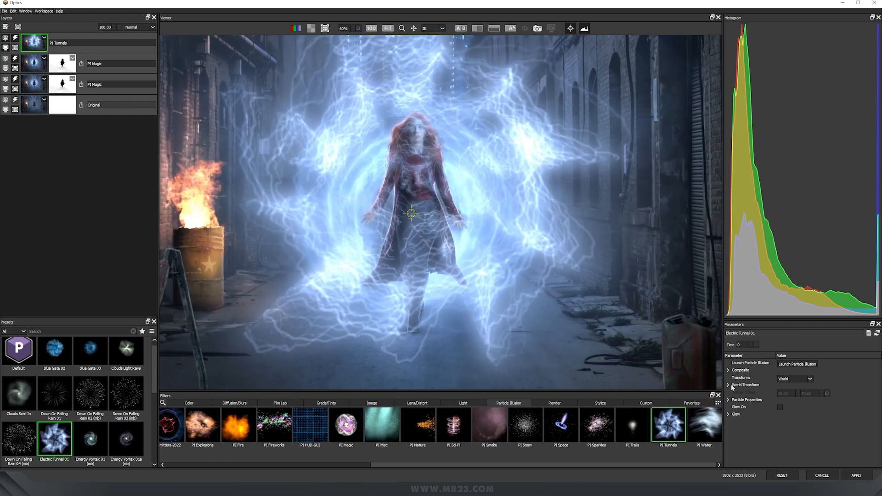
left_click(729, 384)
left_click_drag(786, 402, 763, 403)
left_click_drag(411, 213, 413, 225)
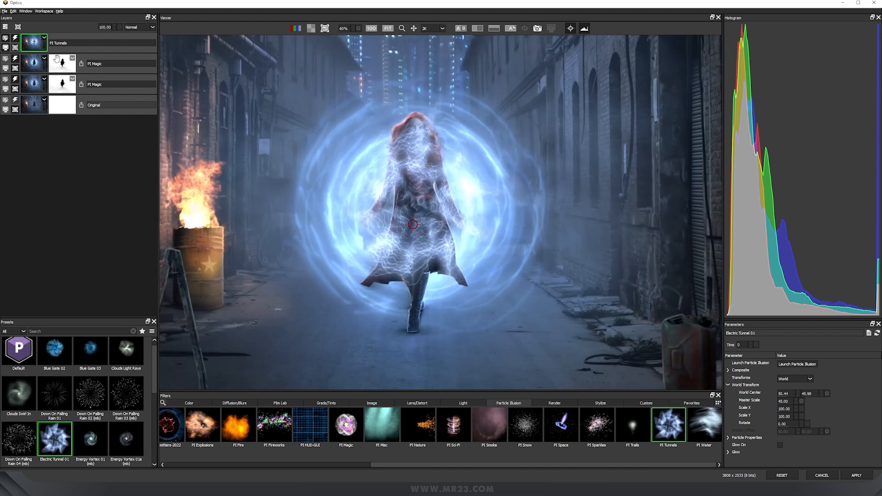
Copy the woman's mask from the upper PI Magic layer onto the PI Tunnels layer and check the result up close
left_click_drag(60, 64, 63, 42)
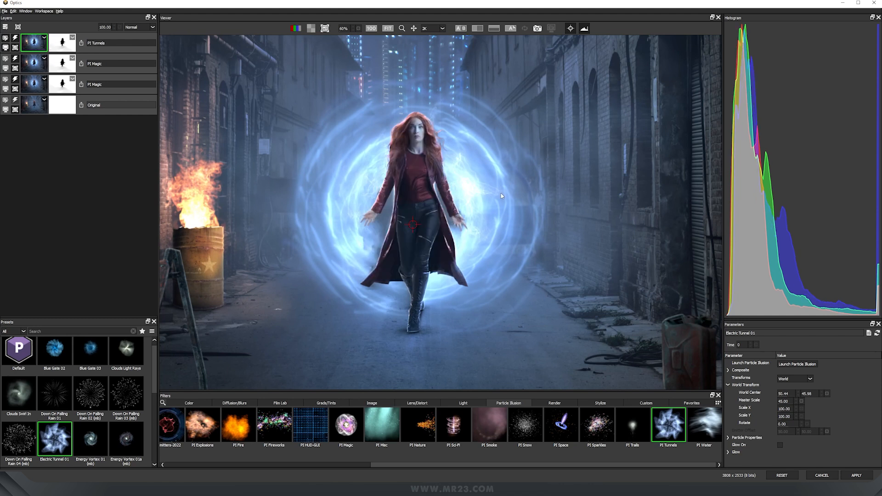
scroll(483, 186, "up", 1)
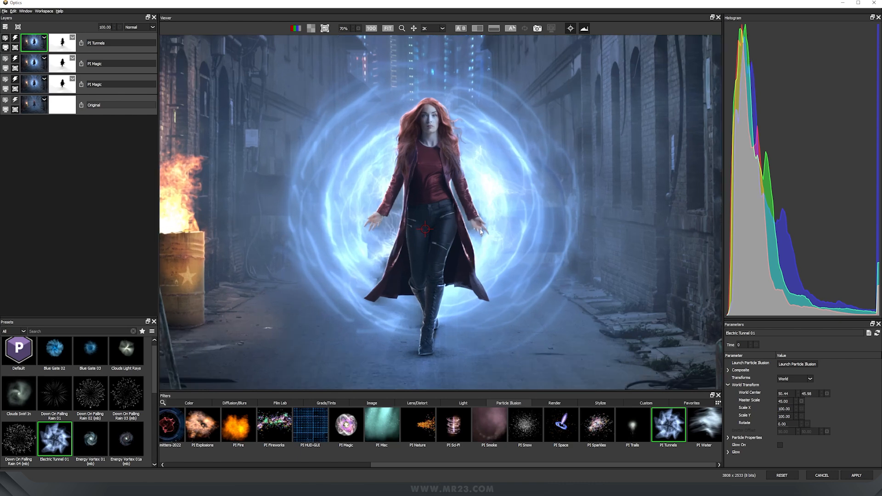
scroll(481, 231, "up", 1)
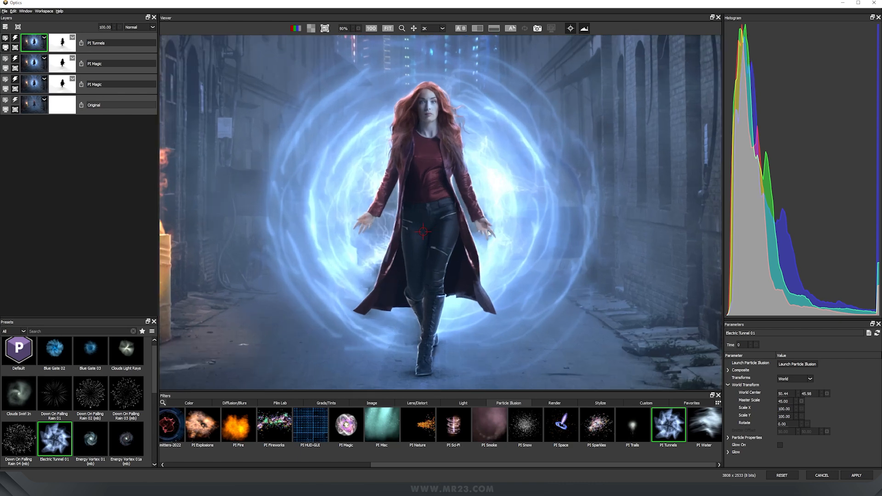
Add a new layer and apply the S_UltraZap lightning filter from the Render category
left_click(6, 27)
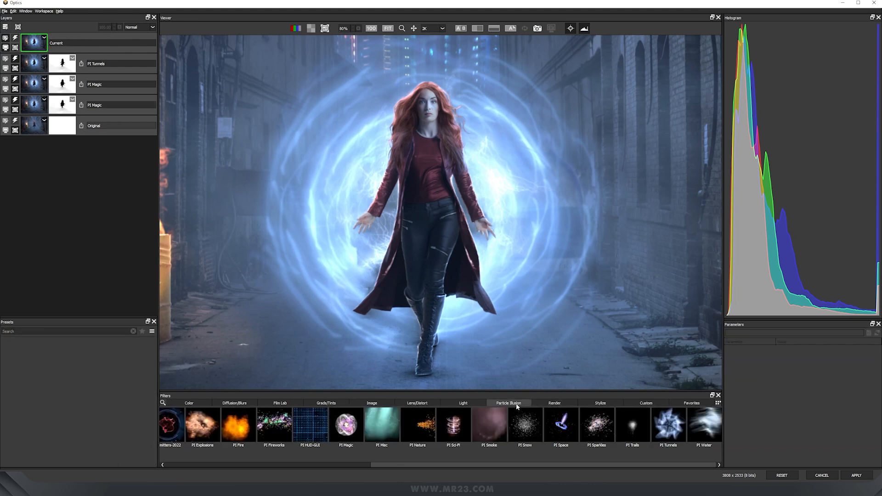
left_click(554, 403)
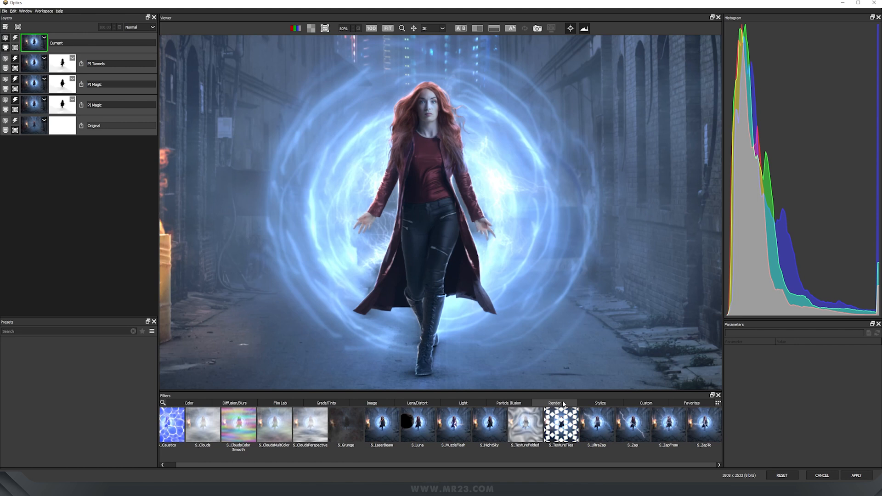
left_click(598, 425)
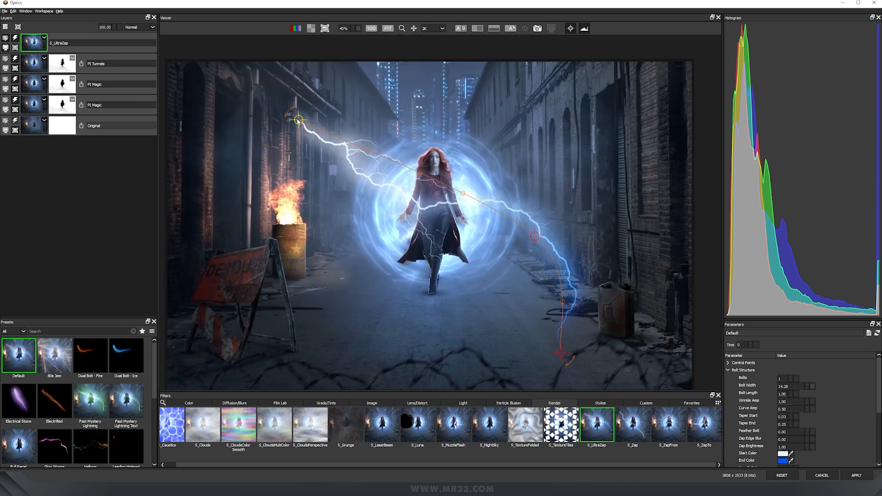
Reshape the lightning bolt so it starts at the woman's hand on the image's right and ends high on the right-hand wall
left_click_drag(299, 121, 404, 189)
left_click_drag(449, 211, 464, 224)
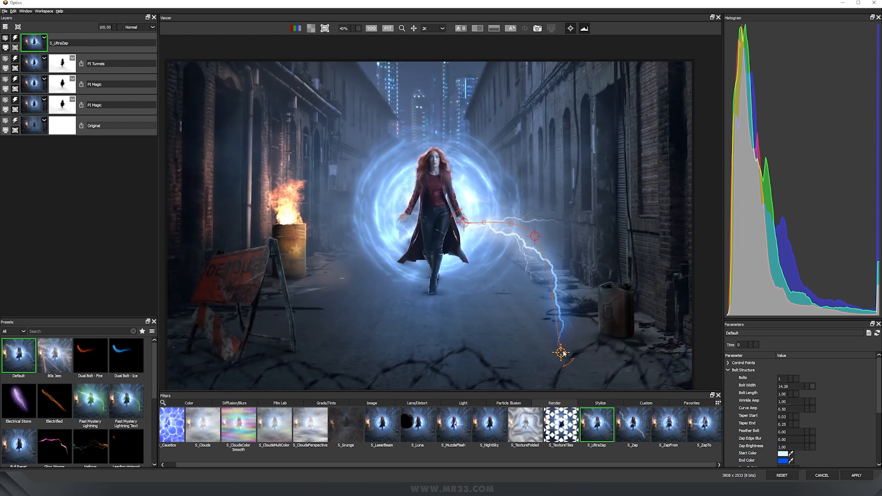
left_click_drag(590, 181, 581, 108)
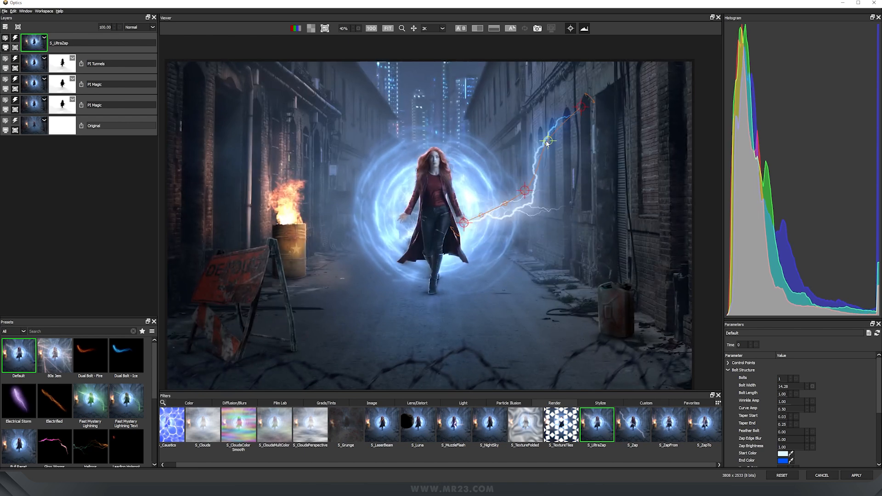
scroll(524, 235, "up", 5)
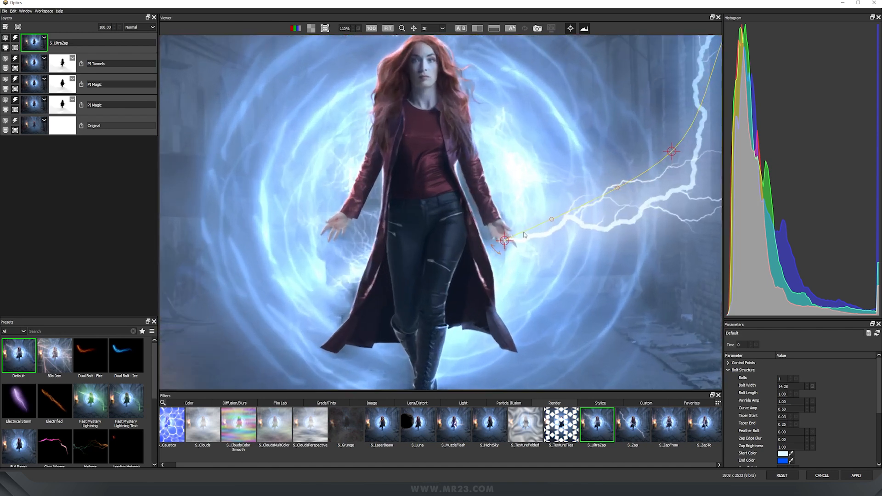
left_click_drag(505, 240, 499, 233)
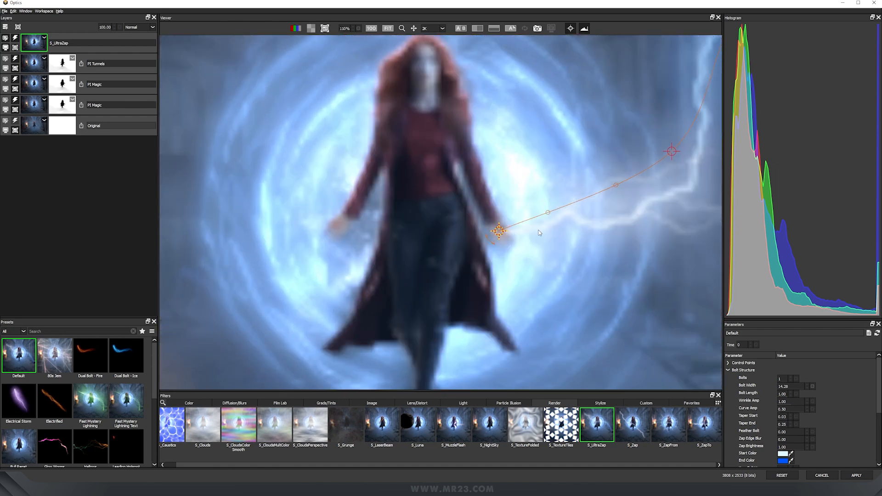
scroll(540, 233, "down", 4)
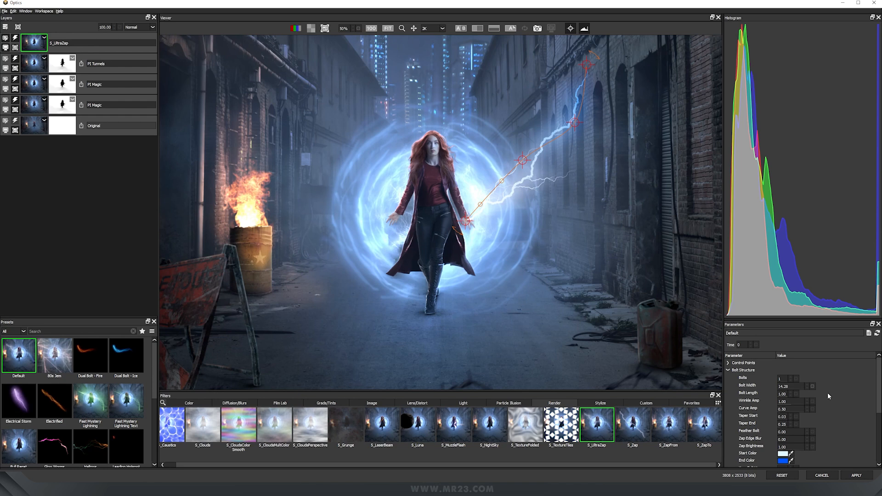
Set the lightning bolt's Branchiness to 10
scroll(827, 393, "down", 3)
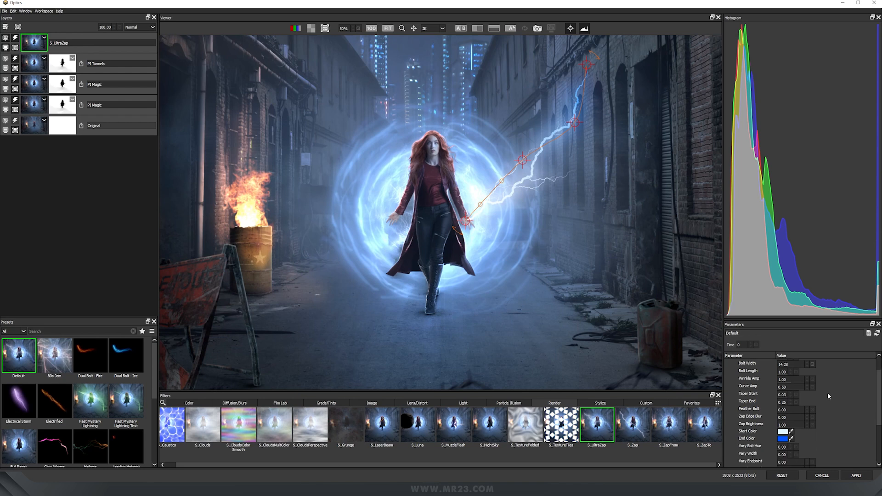
scroll(827, 392, "down", 1)
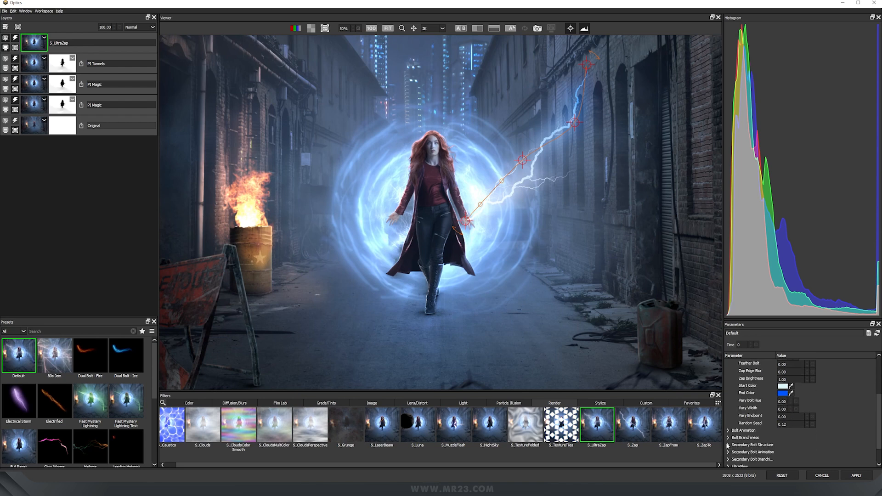
left_click(726, 437)
scroll(825, 431, "down", 1)
scroll(826, 431, "down", 1)
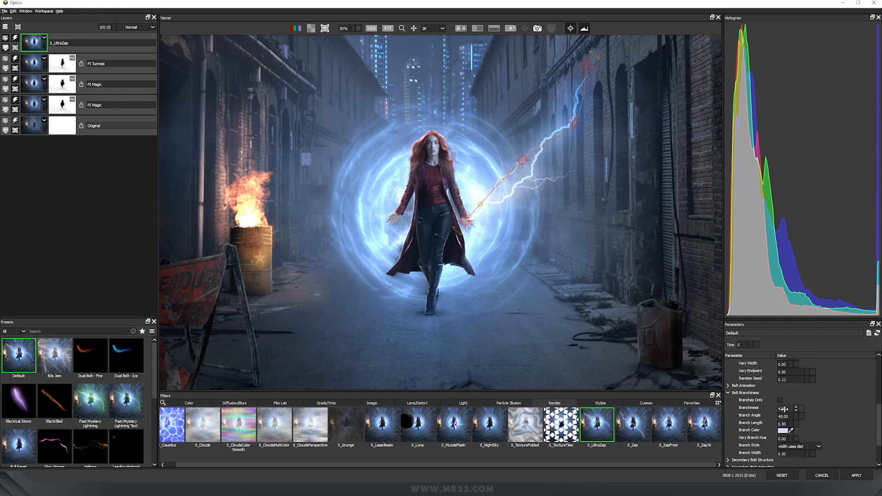
left_click_drag(786, 408, 837, 407)
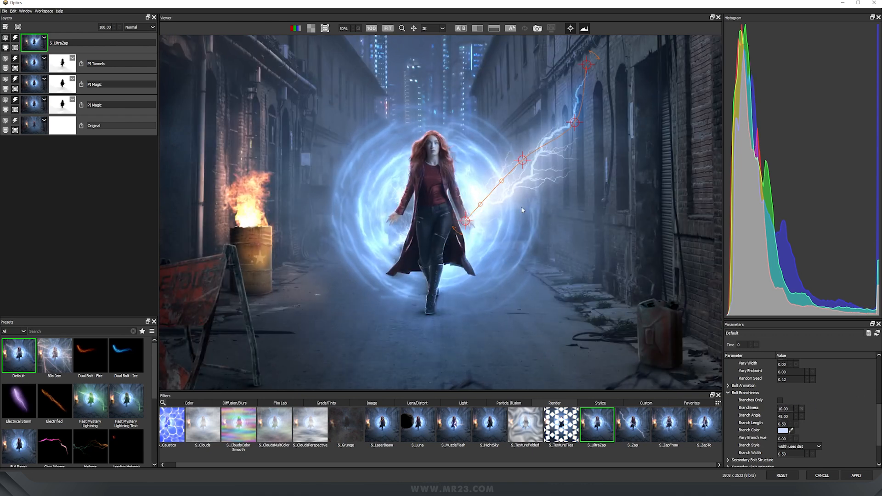
Try a longer Branch Length on the lightning bolt and restore the shorter branches
scroll(540, 202, "up", 1)
scroll(807, 419, "up", 1)
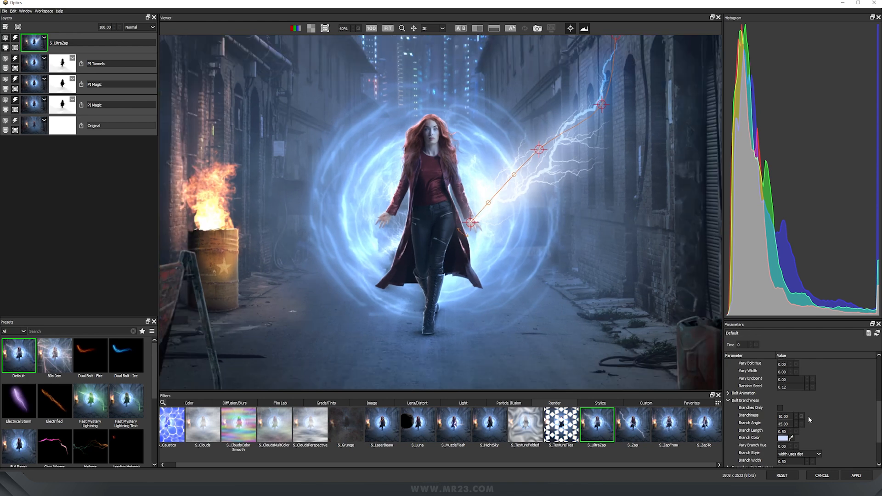
mouse_move(785, 431)
left_mouse_down()
mouse_move(778, 431)
mouse_move(802, 430)
left_mouse_up()
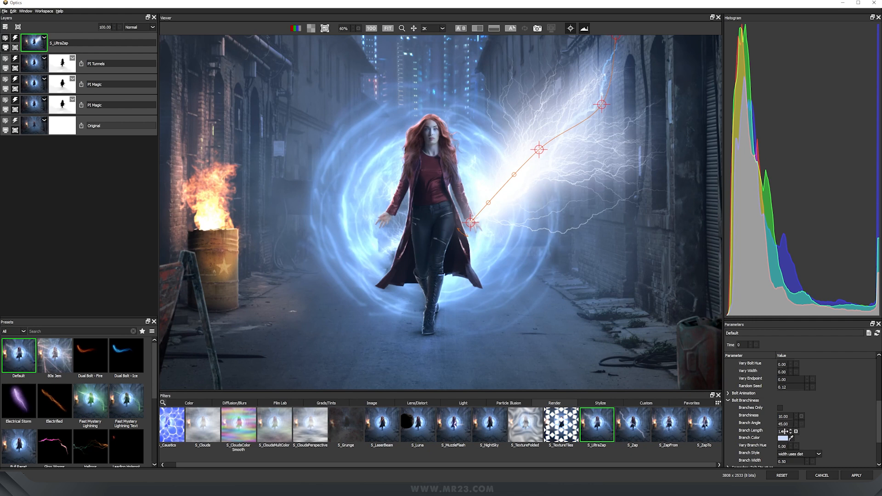
left_click_drag(782, 432, 772, 437)
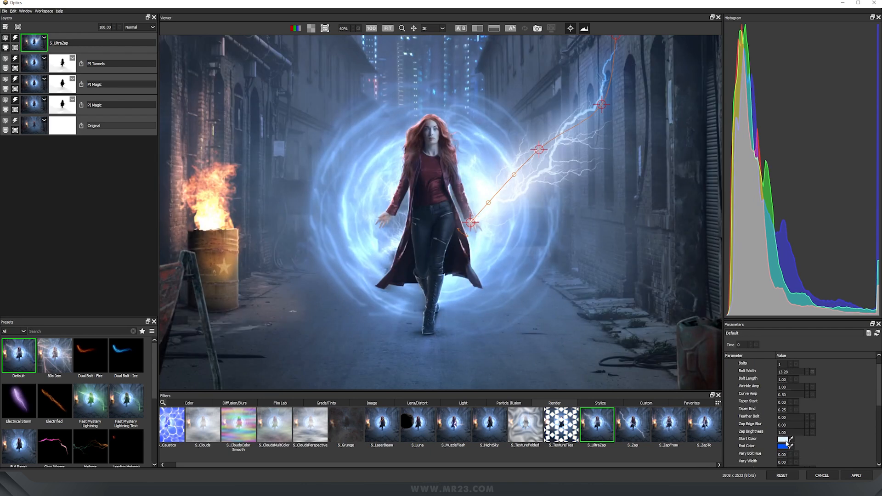
Try magenta (#ff00ff) as the lightning bolt's Start Color, undo it and keep the pale blue color
left_click(783, 440)
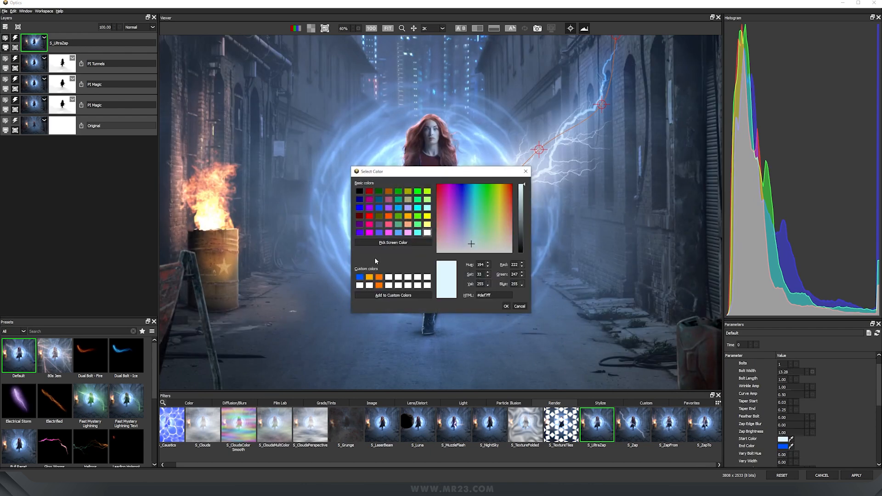
left_click(378, 234)
left_click(370, 234)
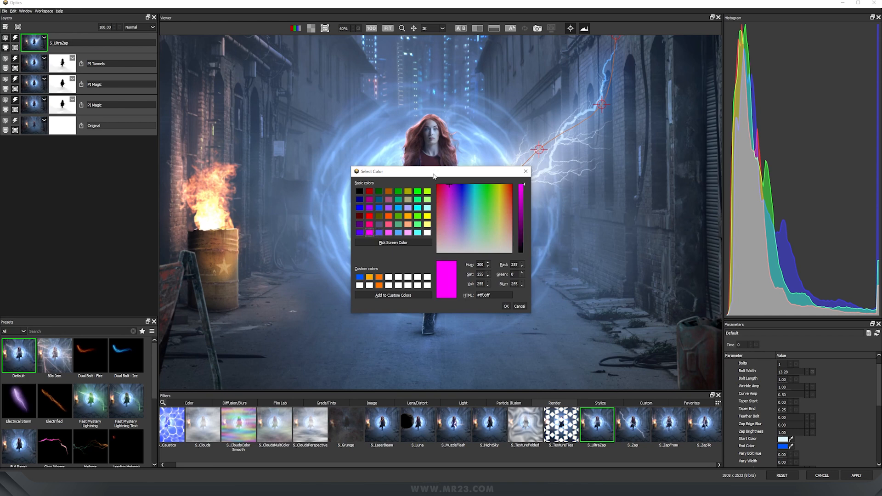
left_click_drag(427, 172, 311, 156)
left_click(390, 290)
key("ctrl+z")
left_click(783, 439)
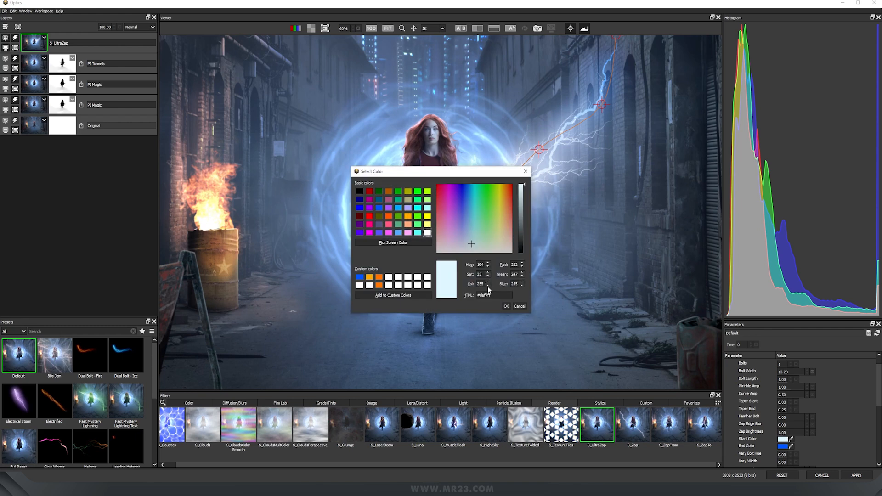
left_click(520, 307)
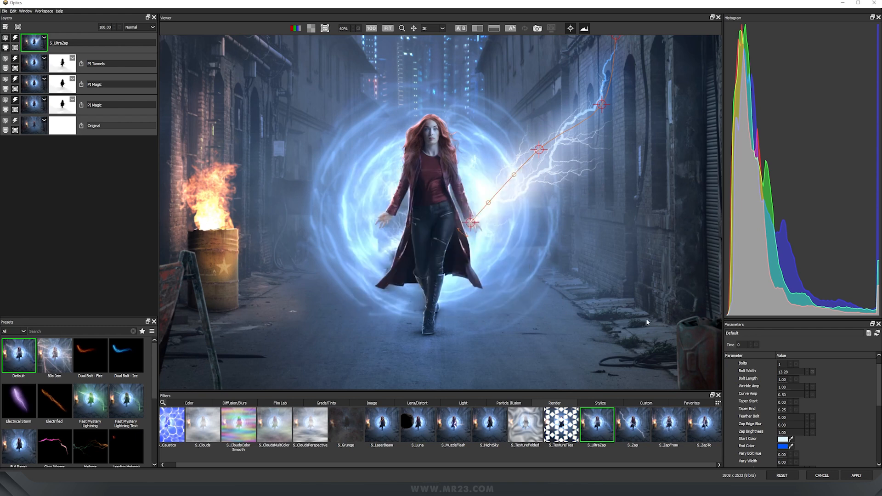
Duplicate the S_UltraZap lightning layer
scroll(636, 318, "down", 1)
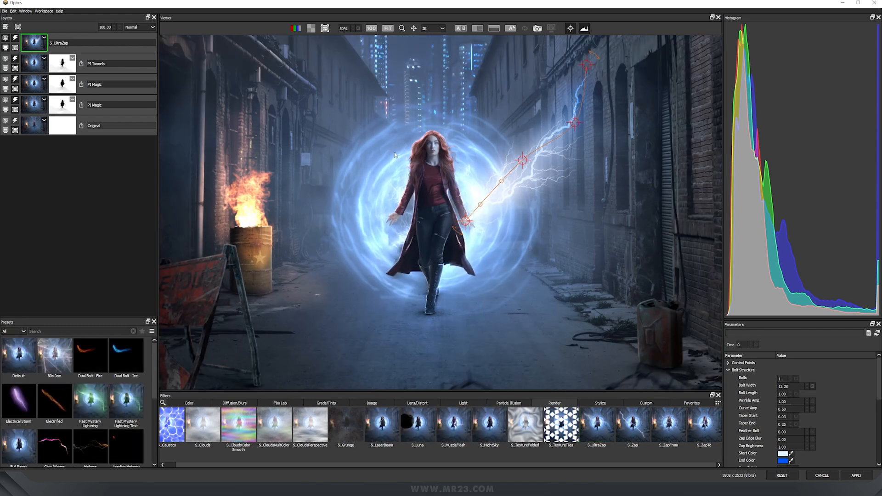
right_click(38, 46)
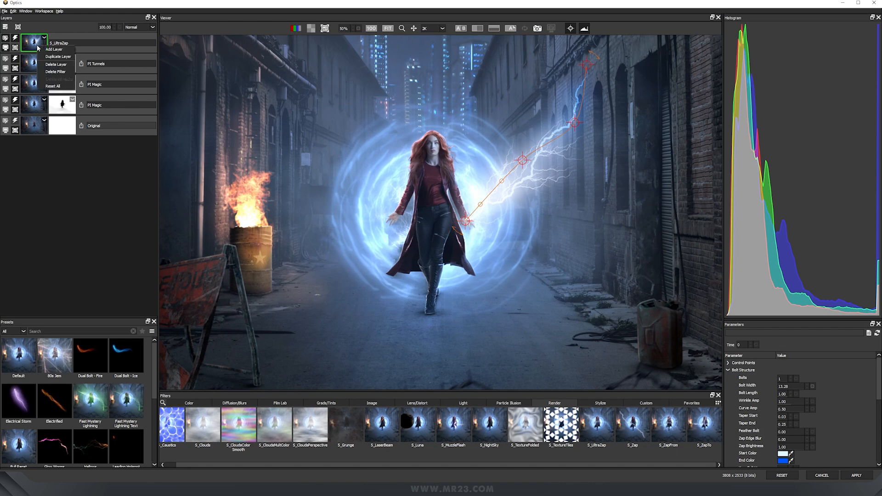
left_click(56, 56)
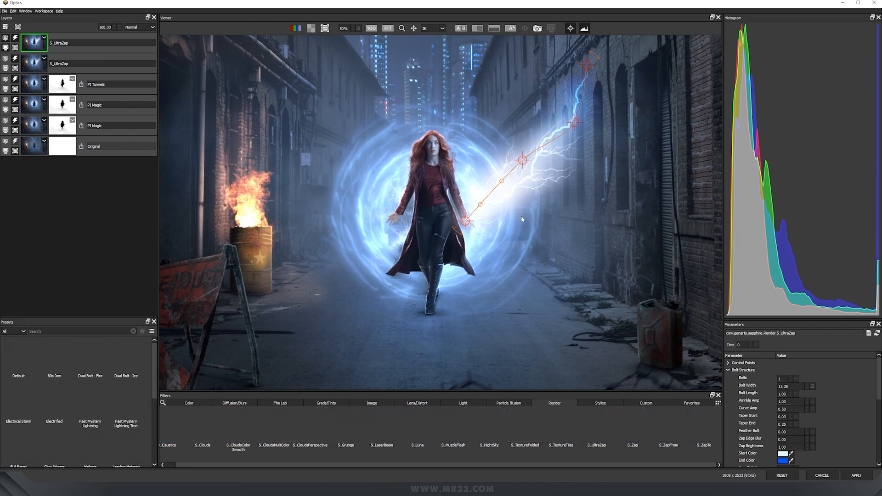
Reshape the duplicated bolt so it starts at the woman's hand on the image's left and bends up to the left-hand wall
left_click(466, 222)
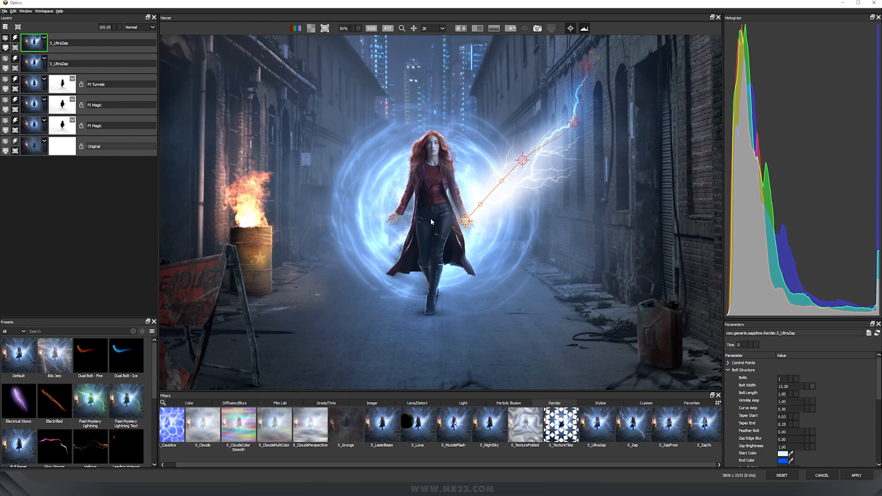
left_click_drag(405, 221, 398, 218)
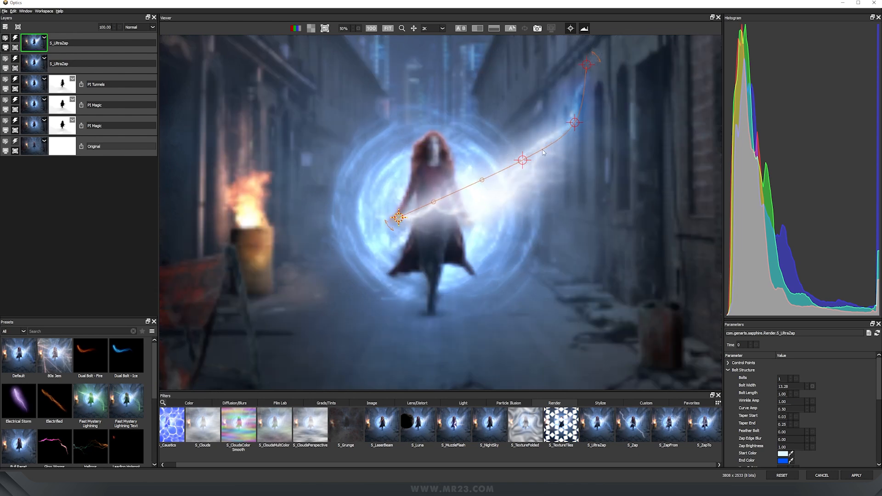
left_click_drag(522, 161, 333, 130)
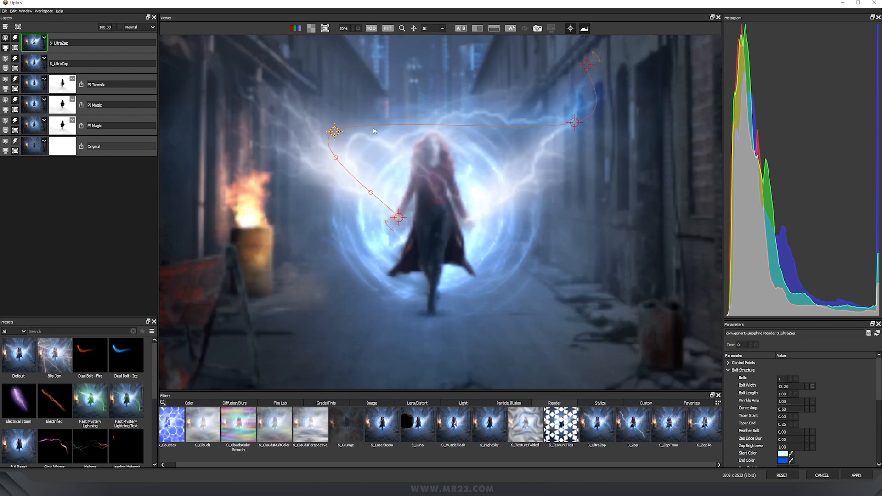
left_click_drag(580, 123, 326, 92)
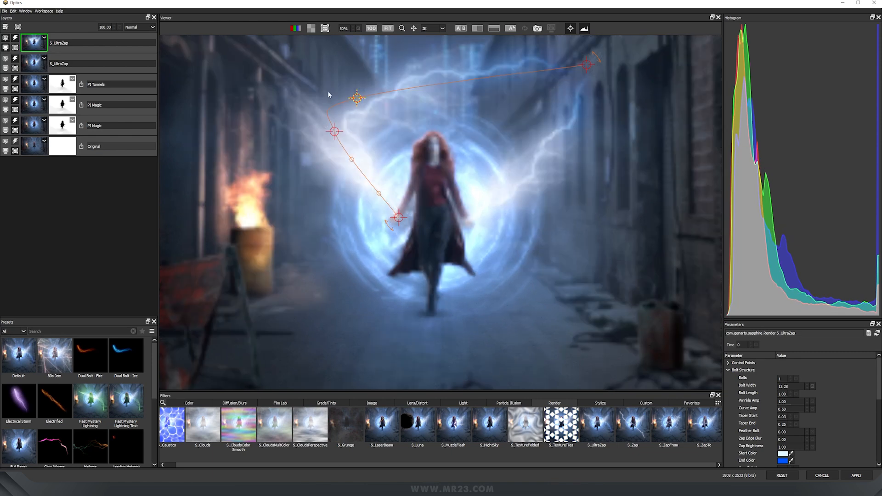
left_click_drag(587, 65, 260, 85)
left_click_drag(333, 136, 324, 174)
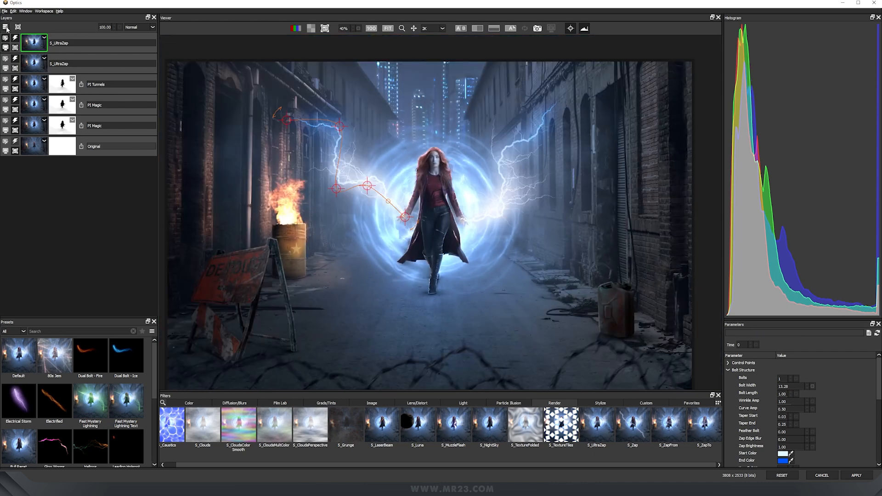
Add a new layer, apply the S_NightSky filter and choose the "Simple StarField - no animation" preset
left_click(5, 28)
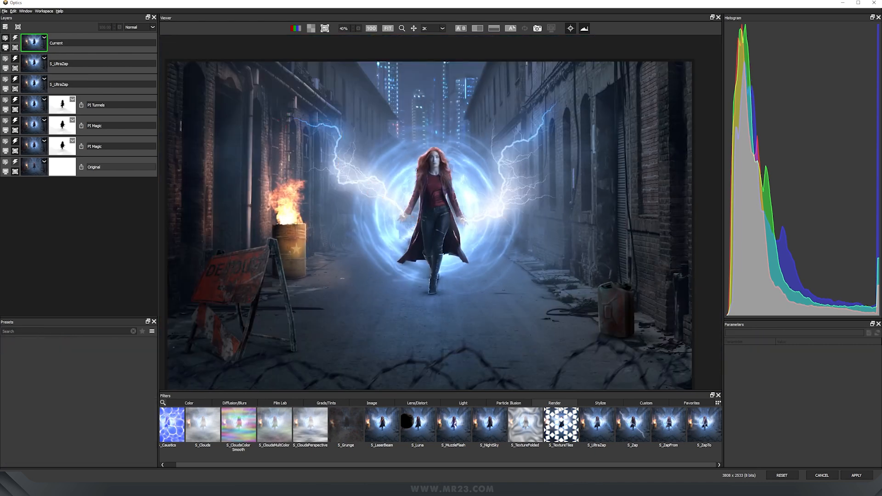
left_click(489, 425)
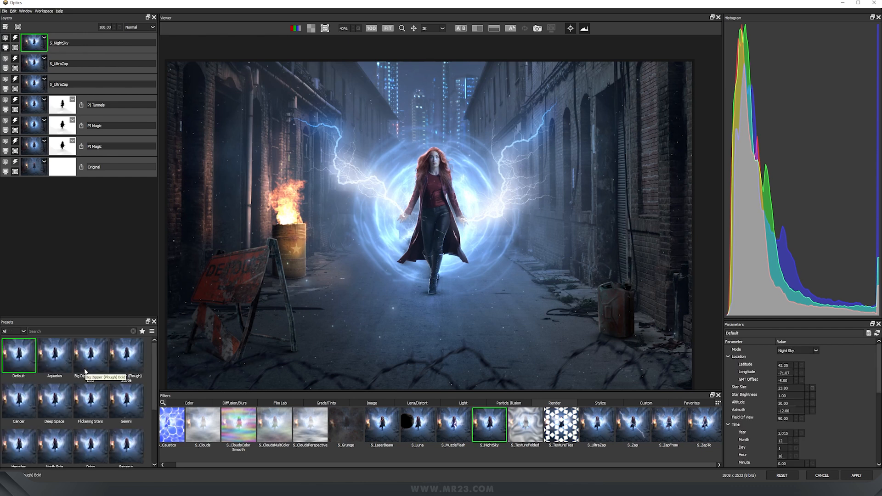
left_click(64, 364)
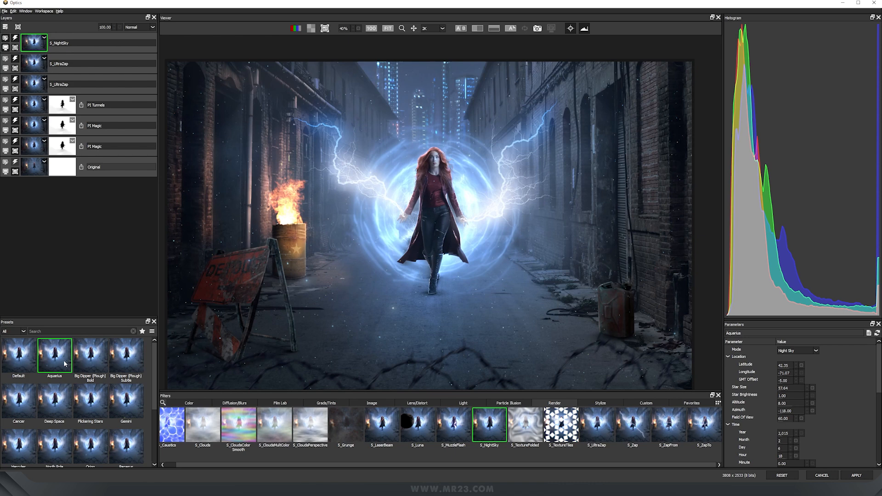
left_click(93, 361)
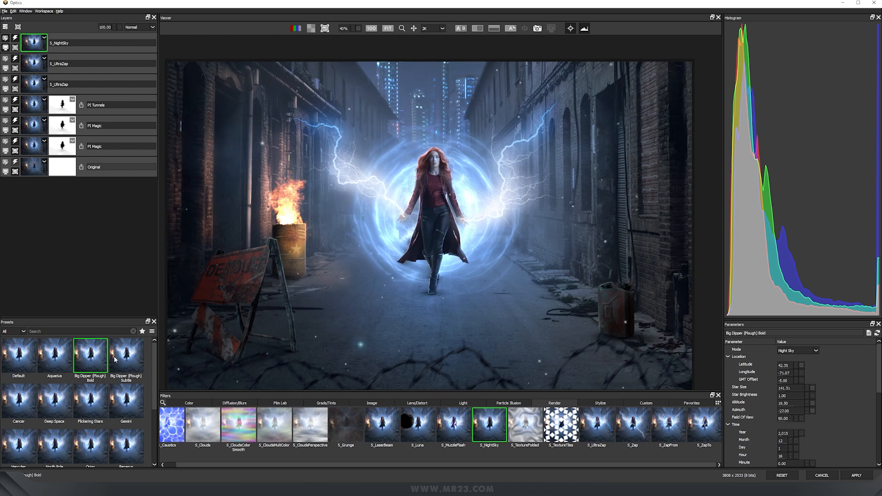
left_click(117, 360)
scroll(122, 399, "down", 2)
left_click(62, 395)
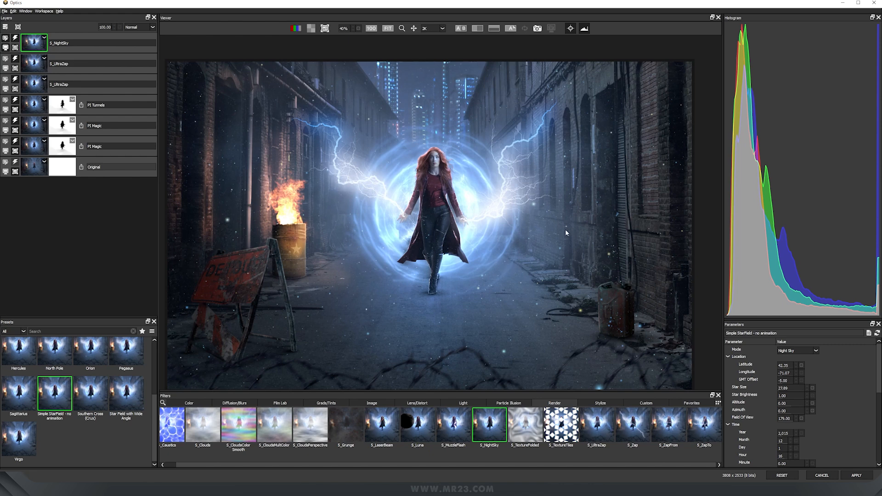
Add an EZMask to the S_NightSky layer and mark both lightning bolts with green keep strokes
left_click(18, 27)
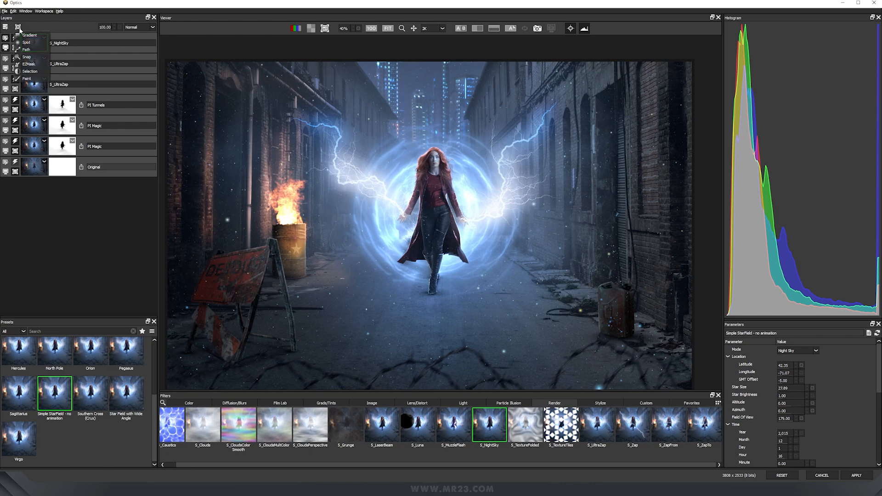
left_click(30, 72)
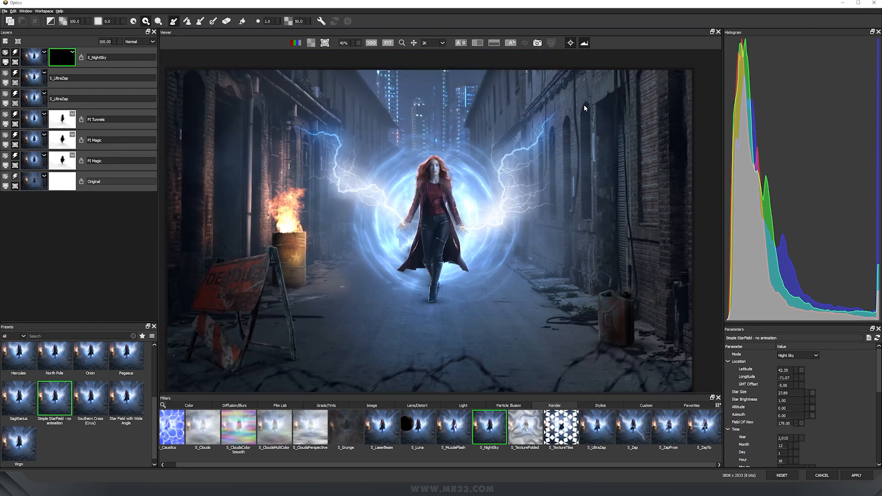
mouse_move(556, 109)
left_mouse_down()
mouse_move(508, 169)
mouse_move(489, 153)
mouse_move(493, 162)
left_mouse_up()
mouse_move(552, 131)
left_mouse_down()
mouse_move(531, 162)
mouse_move(514, 203)
mouse_move(465, 228)
left_mouse_up()
mouse_move(522, 216)
left_mouse_down()
mouse_move(545, 202)
mouse_move(552, 102)
mouse_move(565, 129)
mouse_move(532, 127)
mouse_move(508, 149)
mouse_move(523, 161)
left_mouse_up()
mouse_move(399, 208)
left_mouse_down()
mouse_move(400, 223)
mouse_move(367, 188)
mouse_move(331, 181)
mouse_move(331, 140)
mouse_move(307, 129)
mouse_move(333, 137)
mouse_move(352, 174)
mouse_move(381, 182)
left_mouse_up()
Mark the walls, street, sky and woman with red exclude strokes and generate the S_NightSky layer's mask
mouse_move(179, 122)
left_mouse_down()
mouse_move(224, 105)
mouse_move(213, 140)
mouse_move(238, 166)
left_mouse_up()
left_click_drag(214, 312, 288, 378)
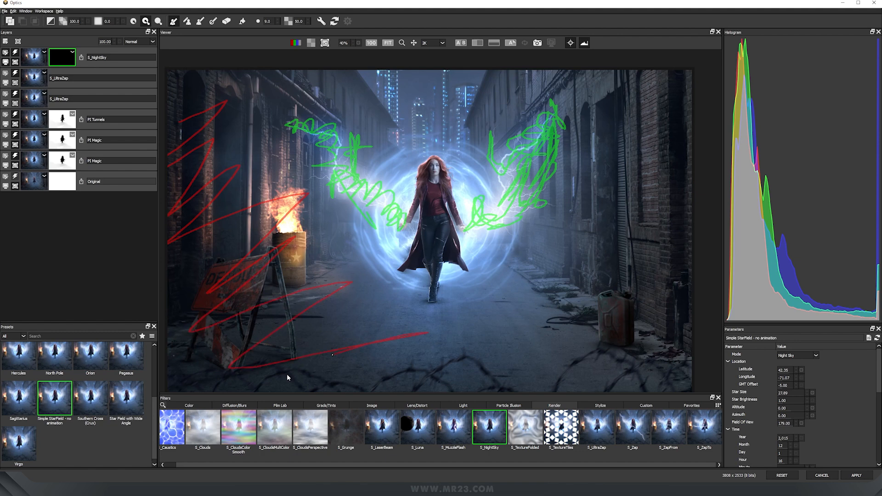
mouse_move(530, 387)
left_mouse_down()
mouse_move(508, 334)
mouse_move(388, 318)
mouse_move(351, 267)
left_mouse_up()
mouse_move(175, 349)
left_mouse_down()
mouse_move(191, 170)
mouse_move(225, 112)
left_mouse_up()
mouse_move(250, 157)
left_mouse_down()
mouse_move(248, 68)
mouse_move(402, 71)
mouse_move(416, 88)
mouse_move(478, 107)
left_mouse_up()
left_click_drag(392, 159, 423, 173)
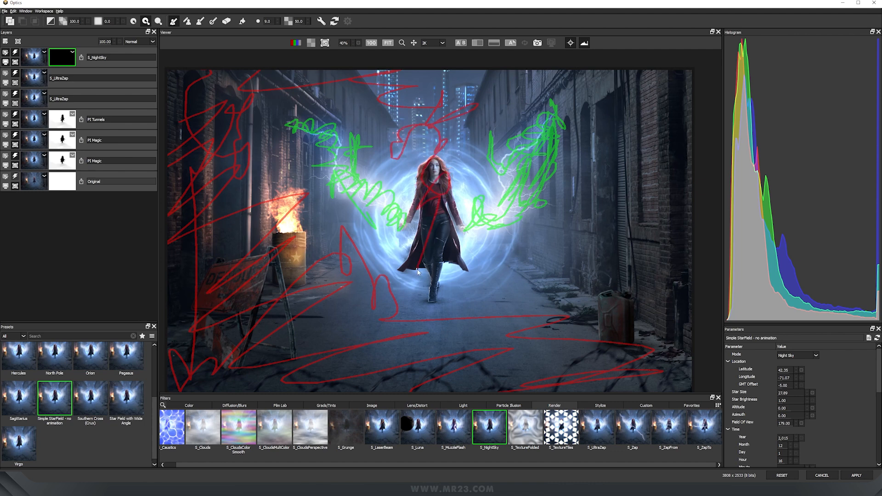
mouse_move(476, 293)
left_mouse_down()
mouse_move(514, 288)
mouse_move(586, 246)
mouse_move(636, 177)
left_mouse_up()
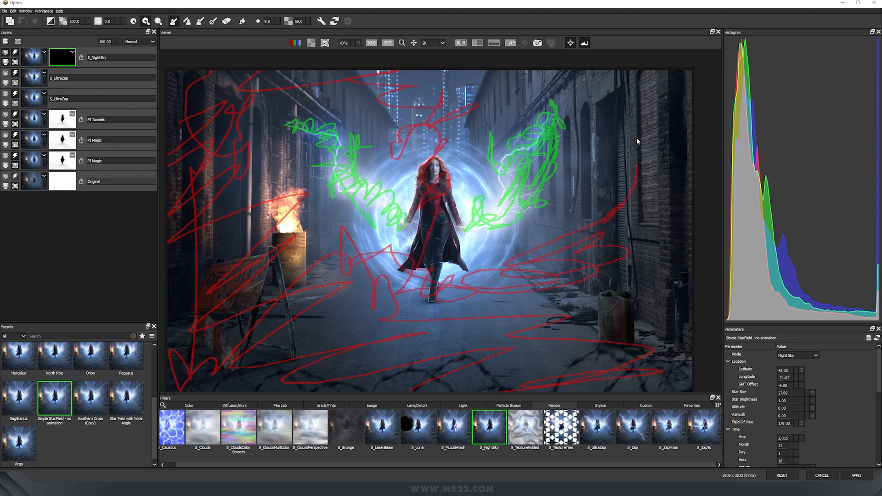
left_click_drag(498, 104, 494, 75)
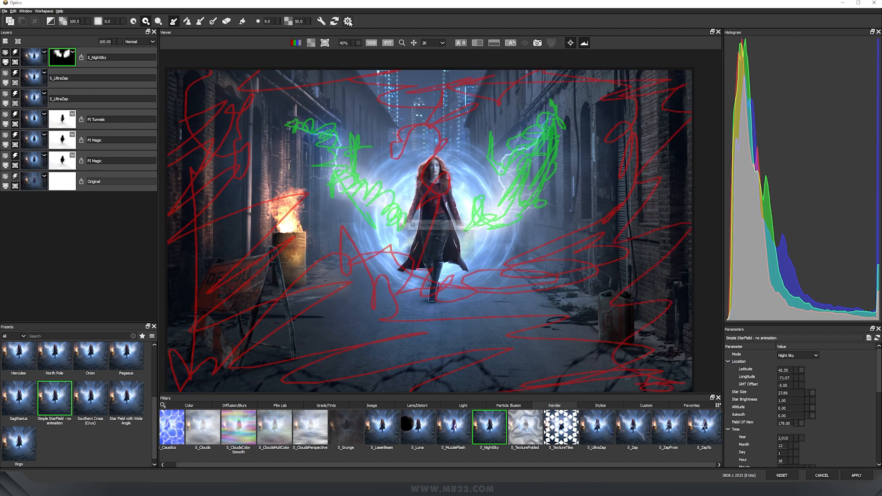
left_click(43, 60)
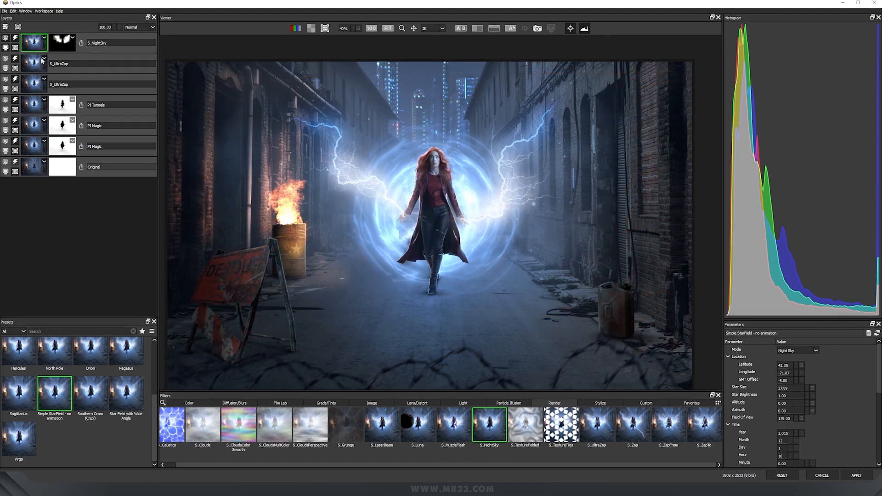
Check the hands and lightning up close, and add a new layer with the S_LensFlare filter from the Light category
scroll(513, 159, "up", 3)
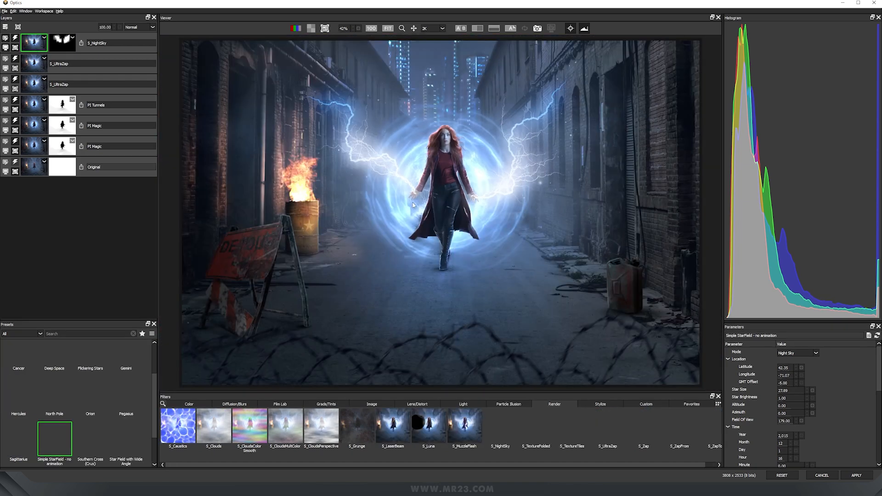
scroll(417, 197, "up", 4)
scroll(418, 201, "up", 1)
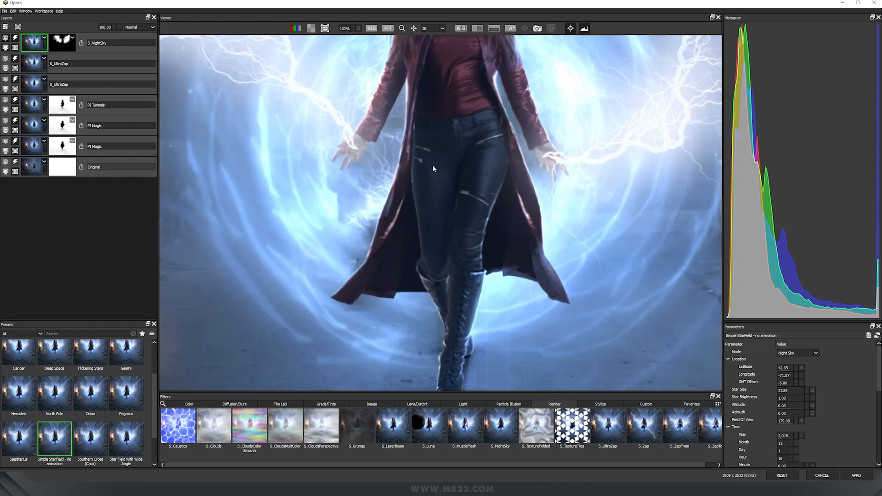
left_click(6, 26)
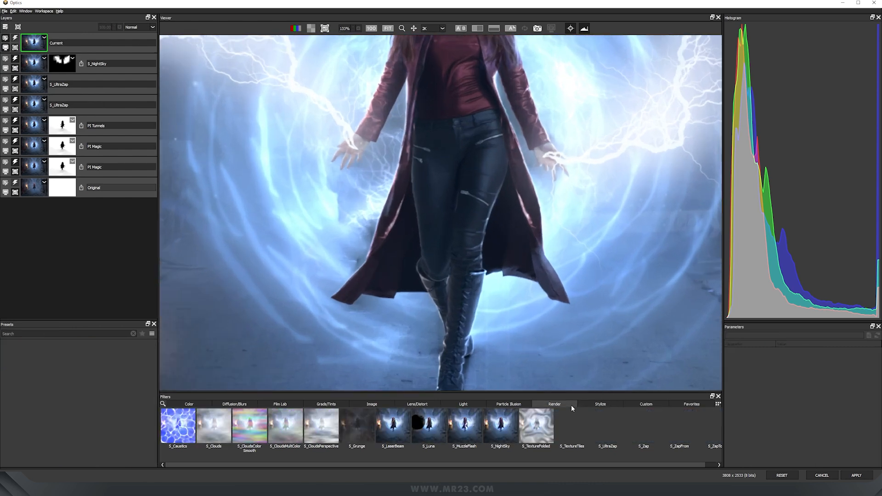
left_click(463, 404)
left_click(684, 434)
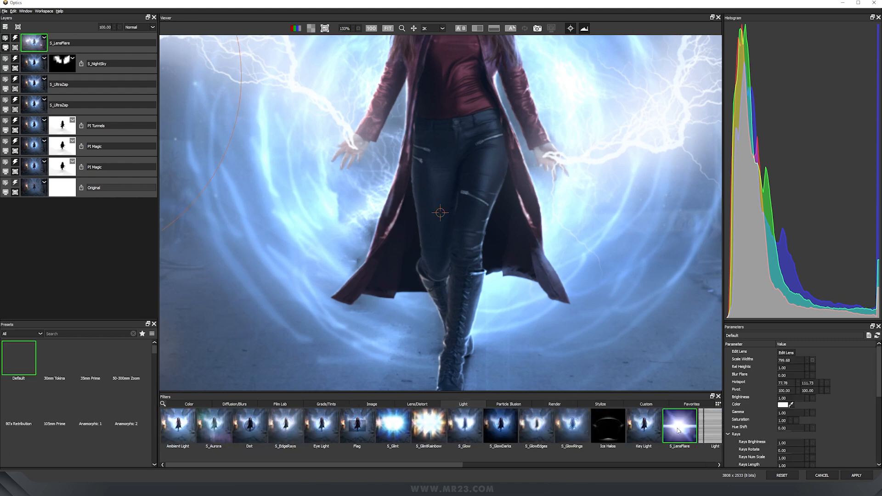
Shift the flare's hotspot near the burning barrel and try the 35mm Prime, 50-300mm Zoom, Anamorphic 2 and Anamorphic 1 presets
scroll(403, 202, "down", 3)
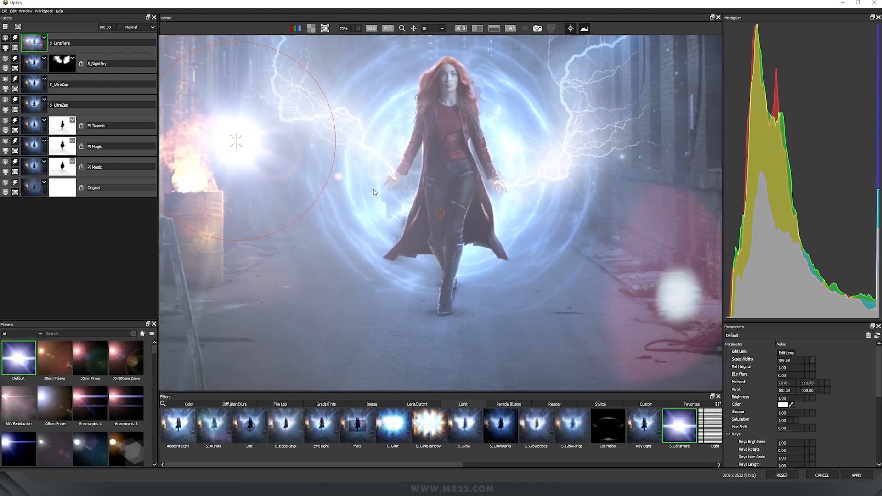
mouse_move(255, 145)
left_mouse_down()
mouse_move(263, 147)
mouse_move(239, 140)
left_mouse_up()
left_click(99, 350)
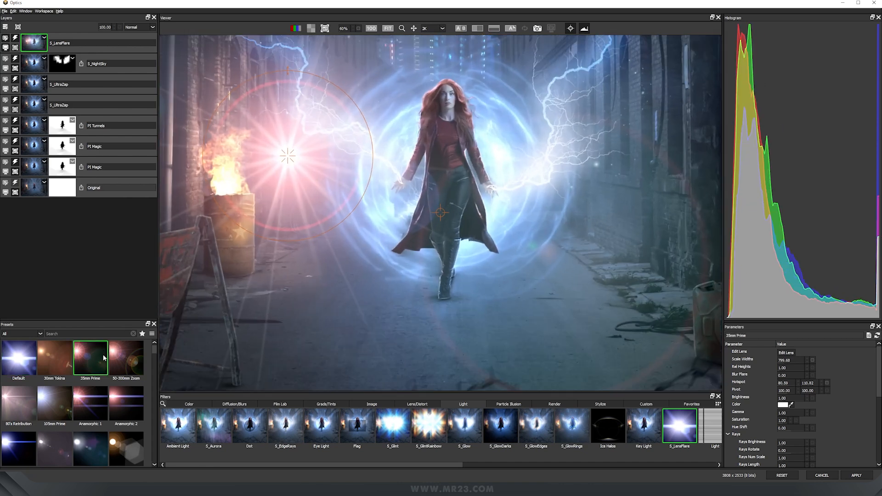
left_click(131, 353)
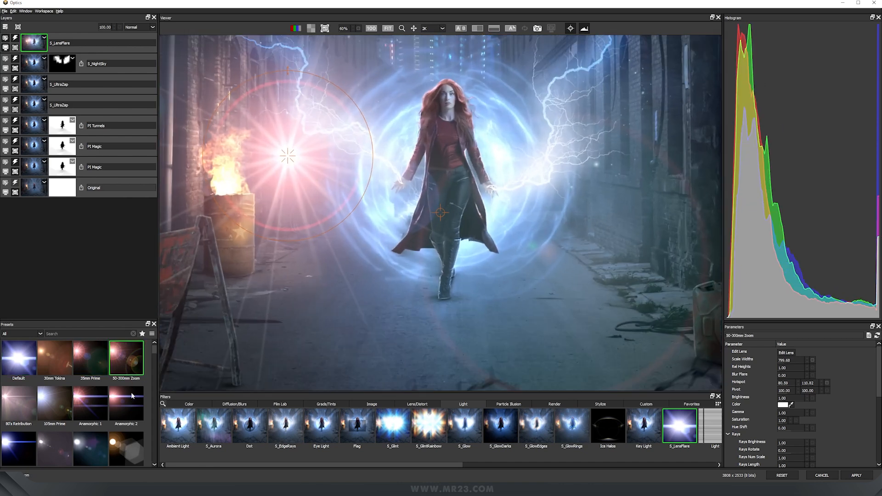
left_click(129, 401)
left_click(91, 400)
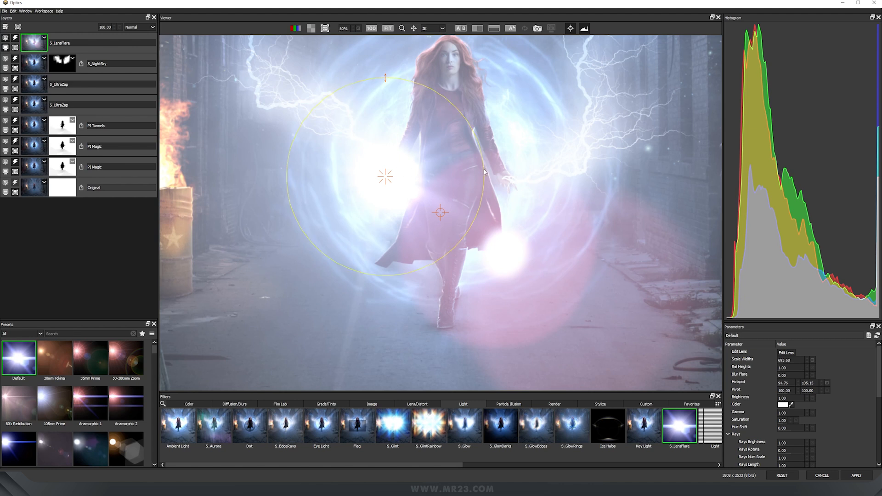
Shrink the lens flare onto the hand nearest the burning barrel, and move a duplicate of its layer onto the other hand
left_click_drag(484, 172, 394, 171)
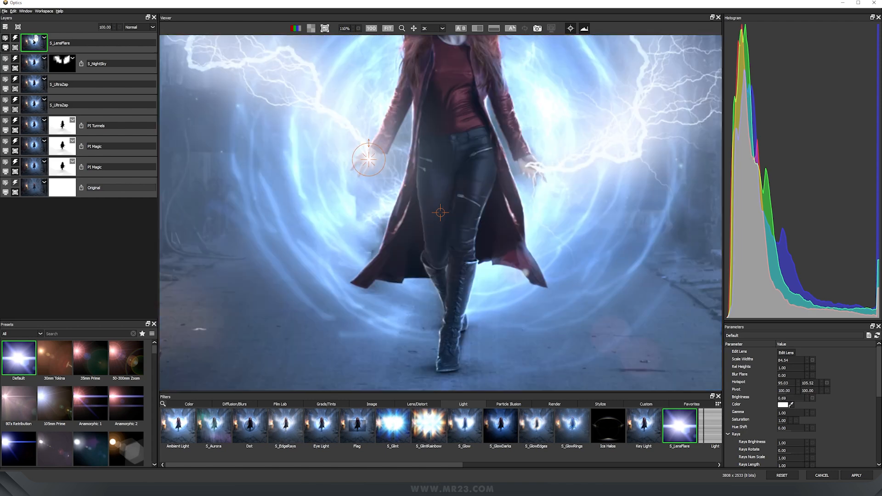
right_click(35, 42)
left_click(48, 55)
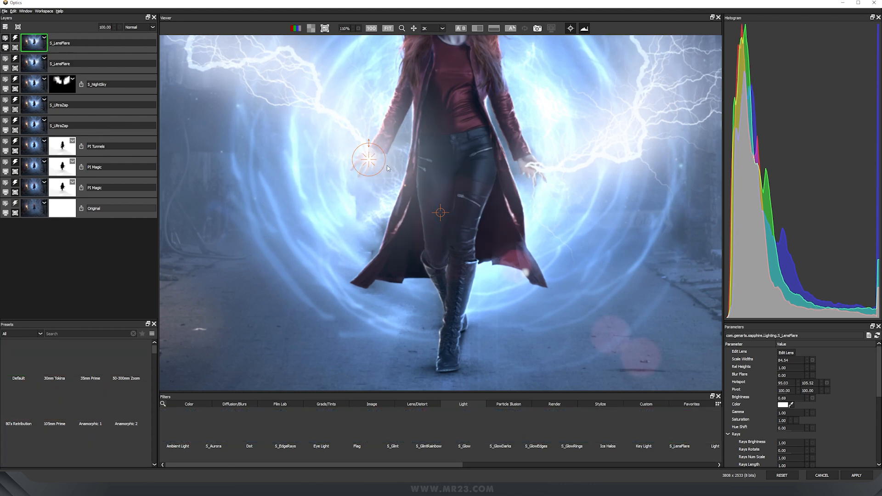
left_click_drag(477, 168, 522, 169)
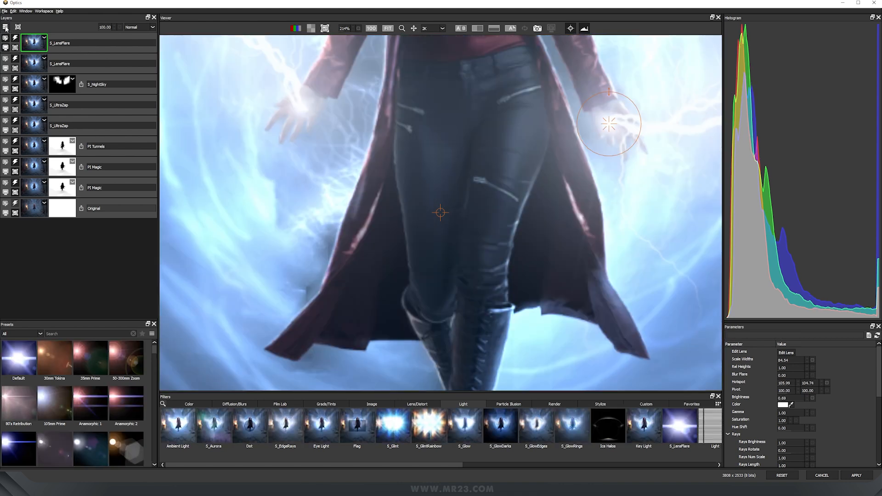
Add a new layer above the lens flares with the Film Stocks filter from the Film Lab category
left_click(6, 27)
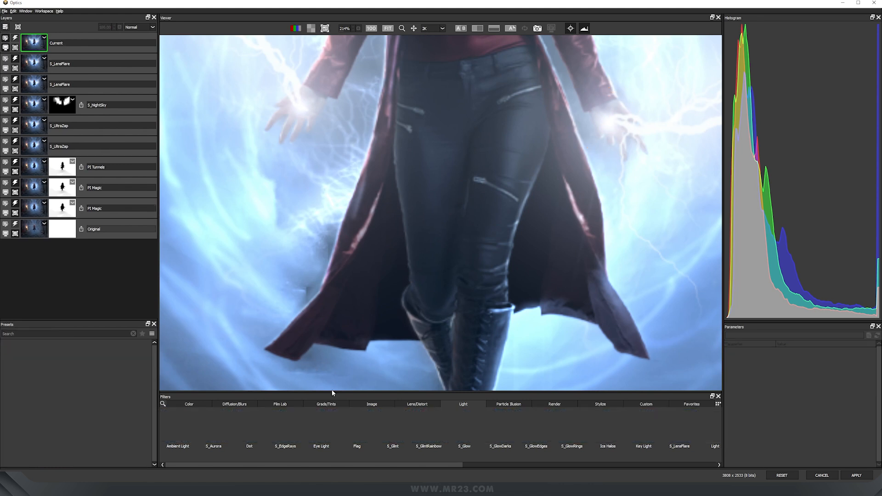
left_click(279, 405)
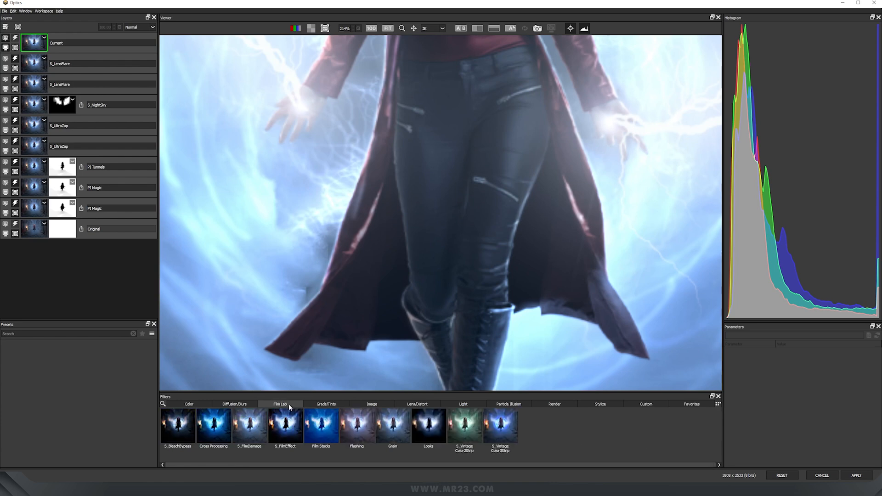
left_click(289, 423)
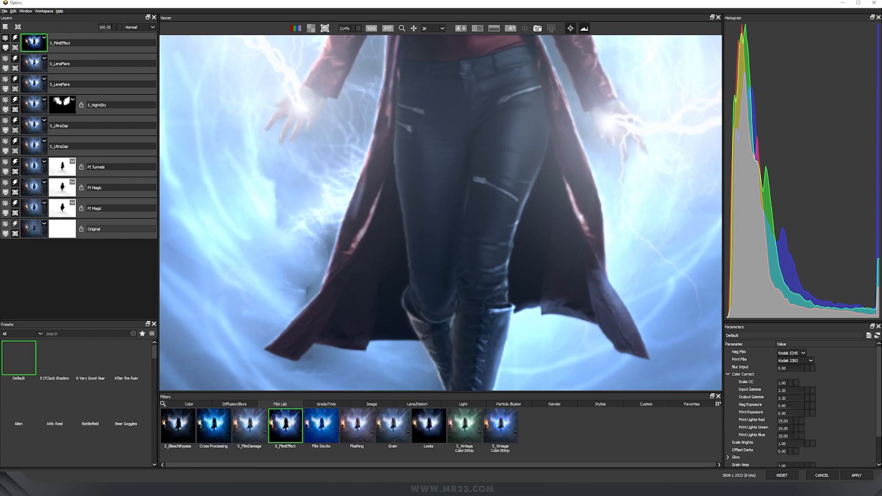
left_click(320, 426)
Try film stock presets including Agfacolor XT100 16mm, Ambrotype, Autochrome 1, BW Hi Con Print 2 and Agfa APX 100
left_click(59, 376)
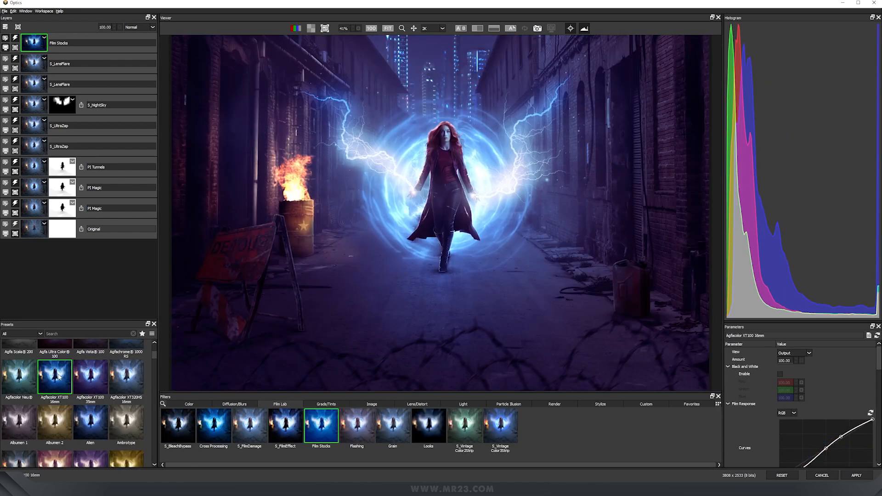
left_click(114, 383)
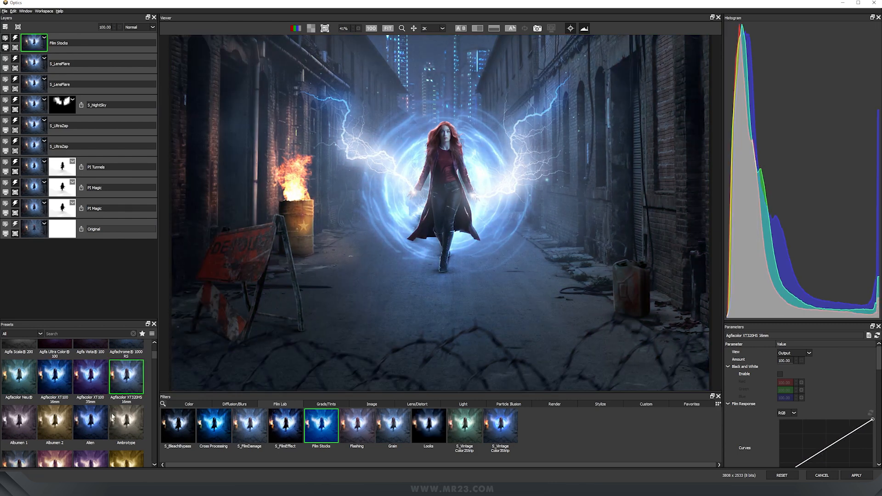
left_click(120, 422)
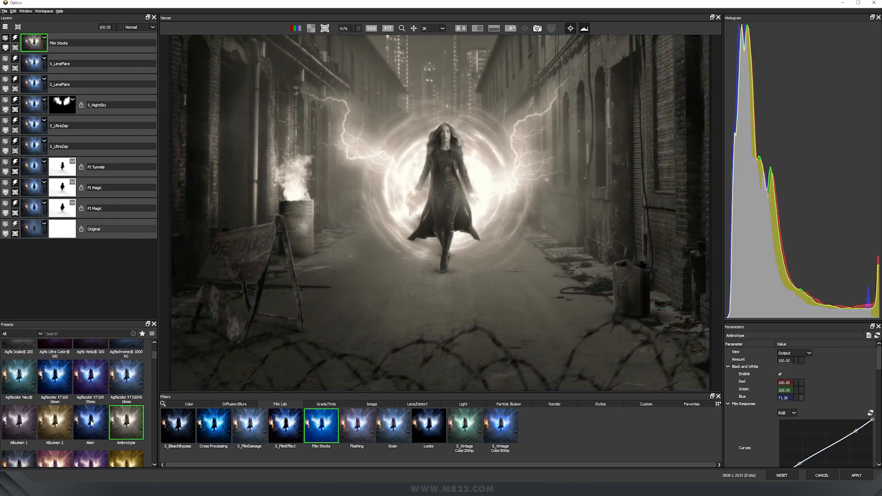
scroll(99, 425, "down", 2)
left_click(127, 425)
scroll(127, 425, "down", 2)
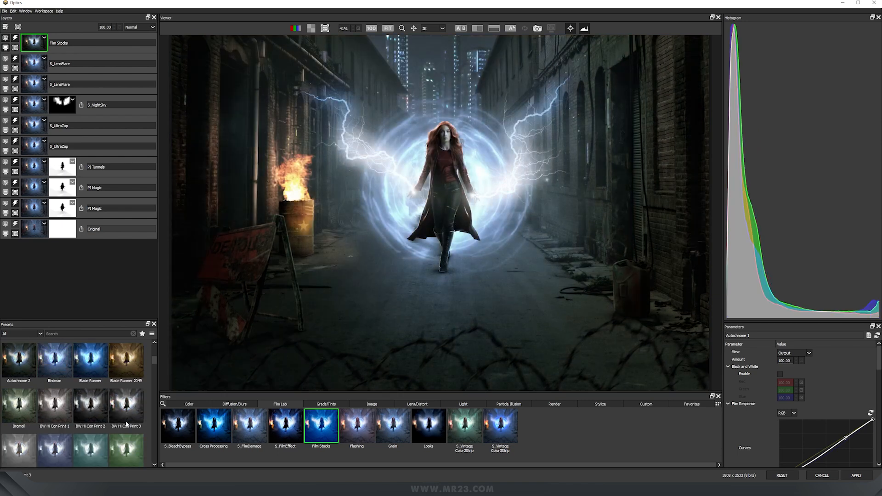
left_click(92, 416)
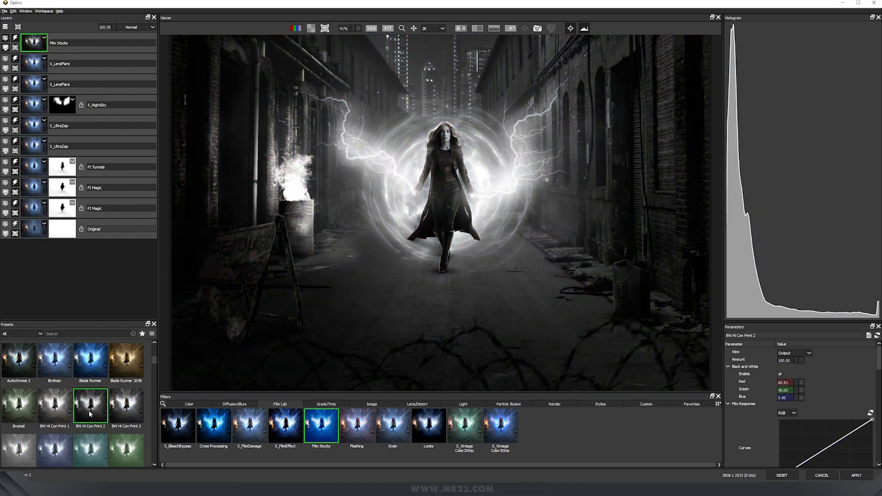
scroll(91, 413, "up", 5)
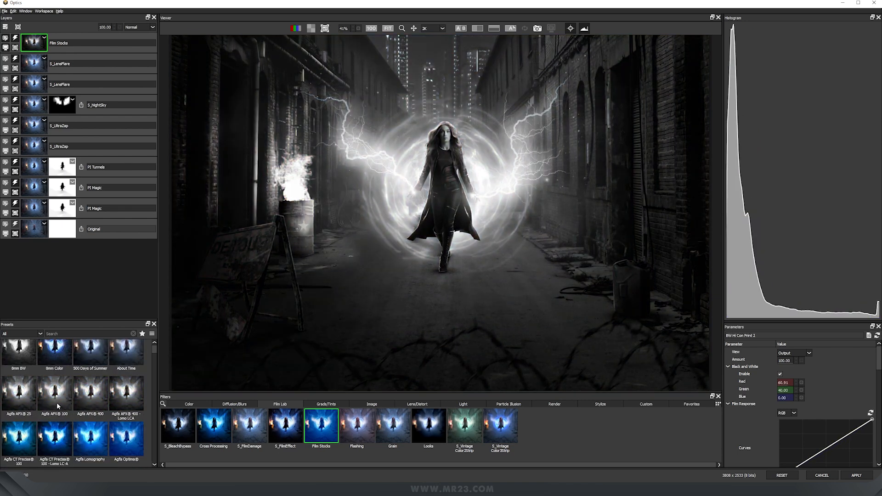
left_click(58, 406)
scroll(92, 386, "down", 2)
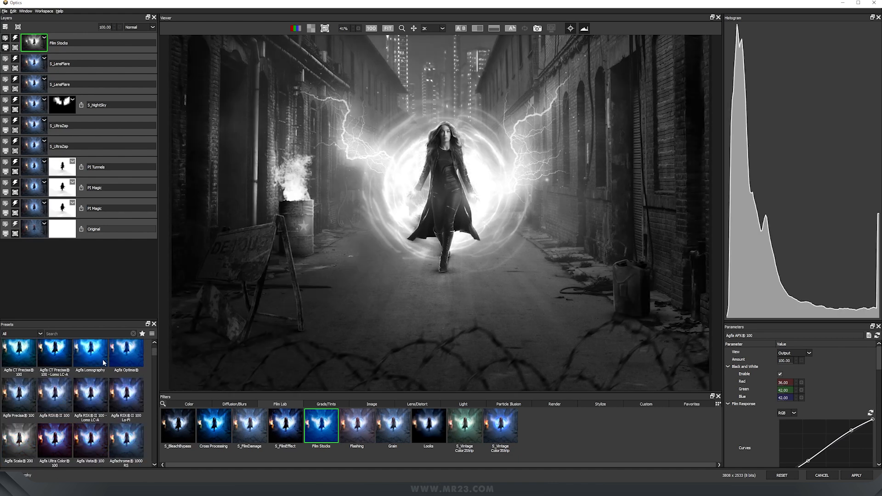
scroll(104, 362, "down", 1)
Choose the Agfacolor XT320HS 16mm preset and set the Film Stocks layer's opacity to 50
left_click(126, 438)
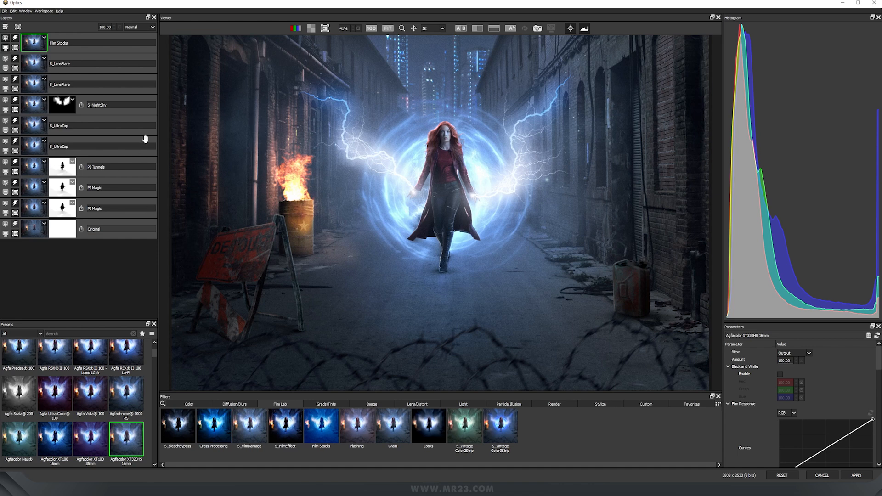
left_click(106, 27)
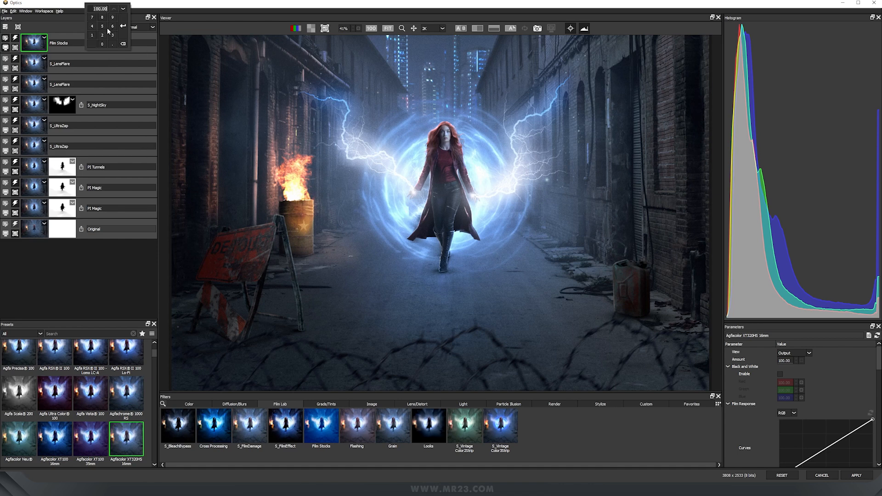
left_click(101, 27)
left_click(102, 44)
left_click(123, 27)
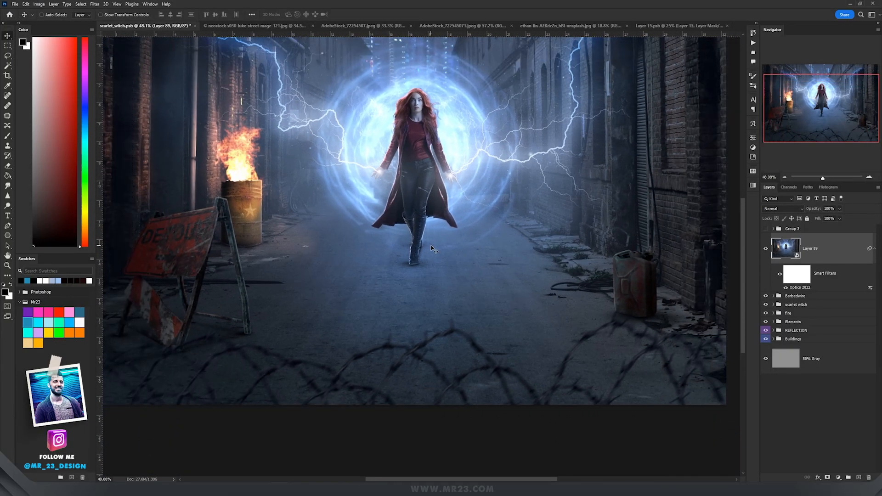
Stamp all visible layers into a new layer, hide it and the Optics layer, and place it between the REFLECTION and Buildings groups
left_click_drag(436, 187, 439, 242)
scroll(440, 246, "down", 1)
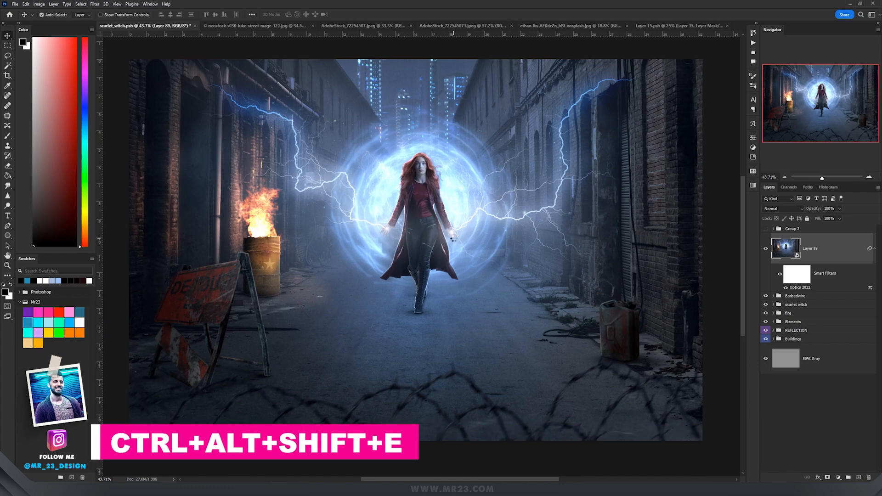
key("ctrl+alt+shift+e")
left_click_drag(767, 279, 766, 249)
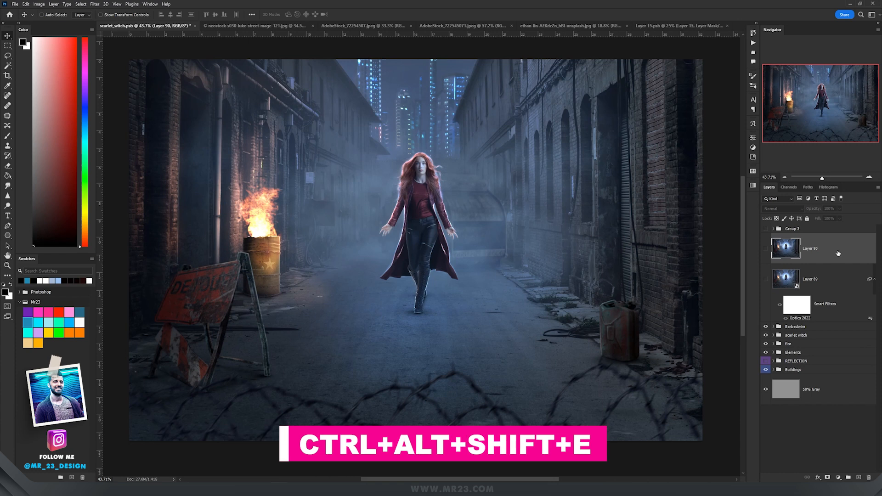
left_click_drag(831, 254, 812, 364)
left_click(766, 351)
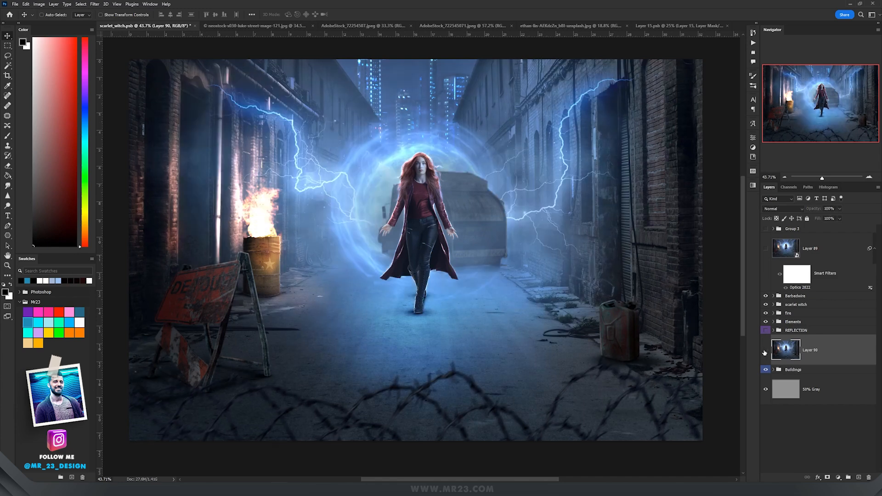
left_click(766, 351)
Render Clouds on a new layer above the stamped layer, and hide the Barbedwire, scarlet witch, fire and Elements groups
left_click(860, 478)
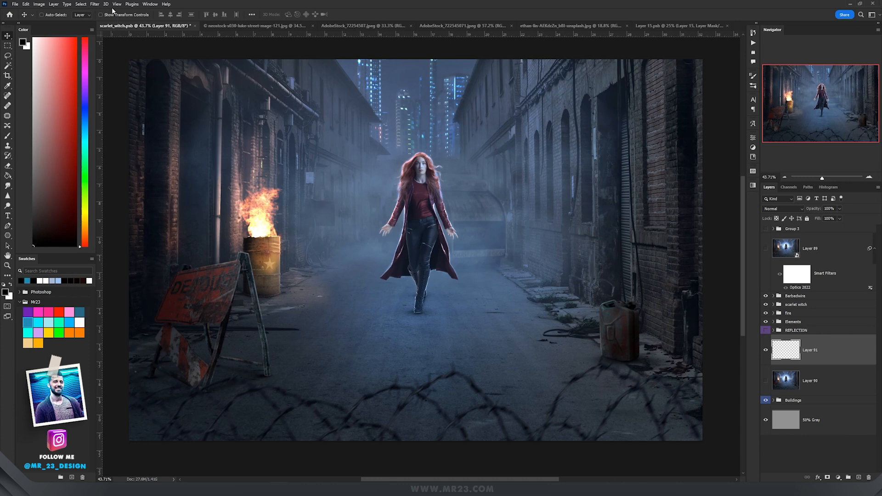
left_click(93, 5)
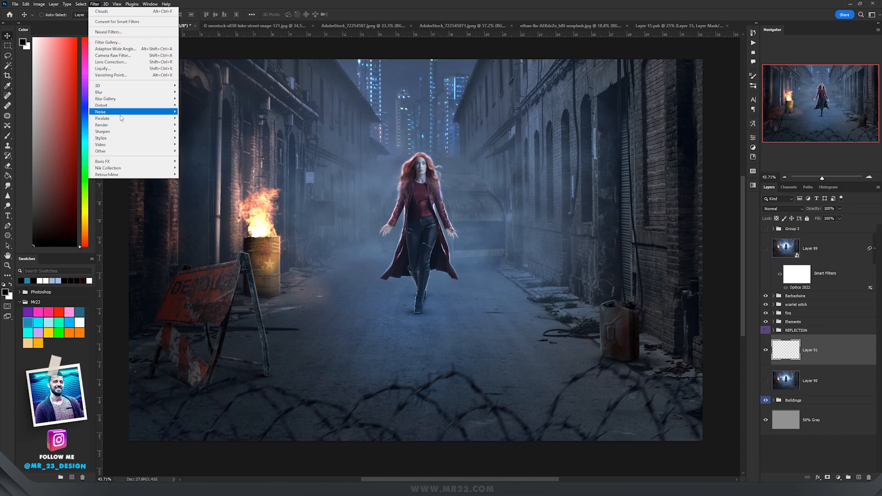
mouse_move(123, 127)
left_click(190, 148)
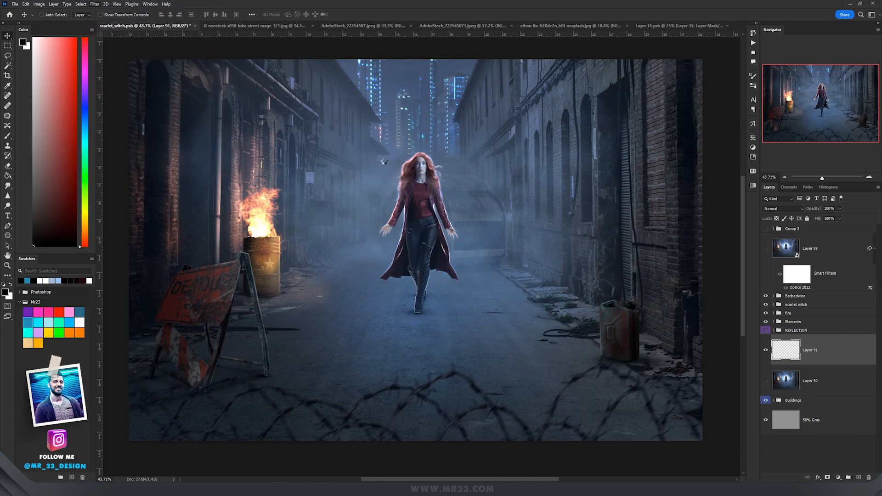
left_click_drag(765, 306, 765, 295)
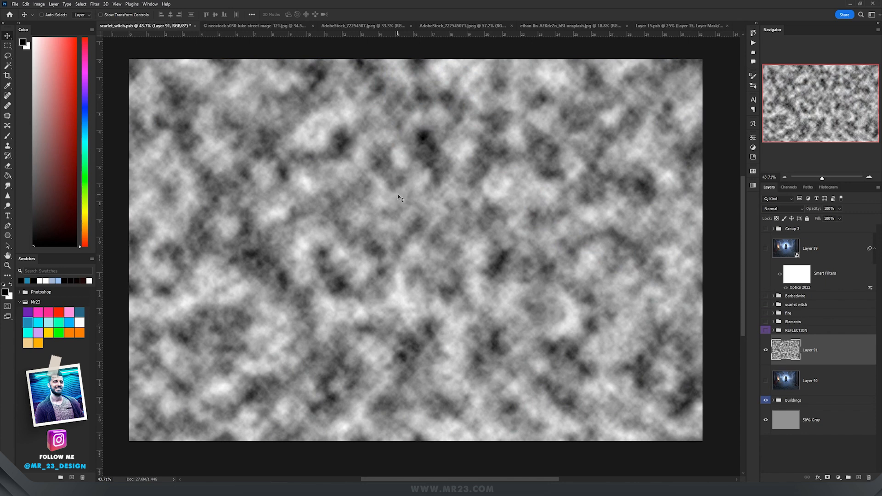
Increase the clouds' contrast with Levels, using a black input of 100 and a white input of 131
key("ctrl+l")
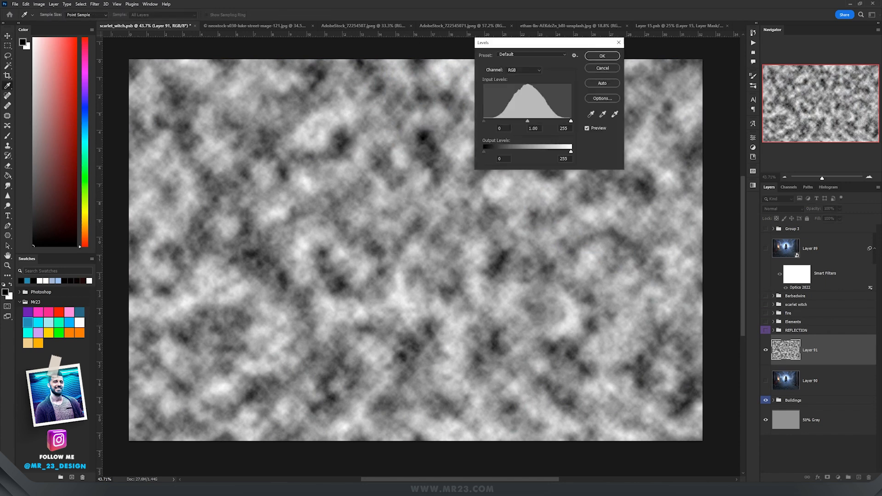
left_click_drag(486, 119, 518, 119)
left_click_drag(570, 121, 528, 121)
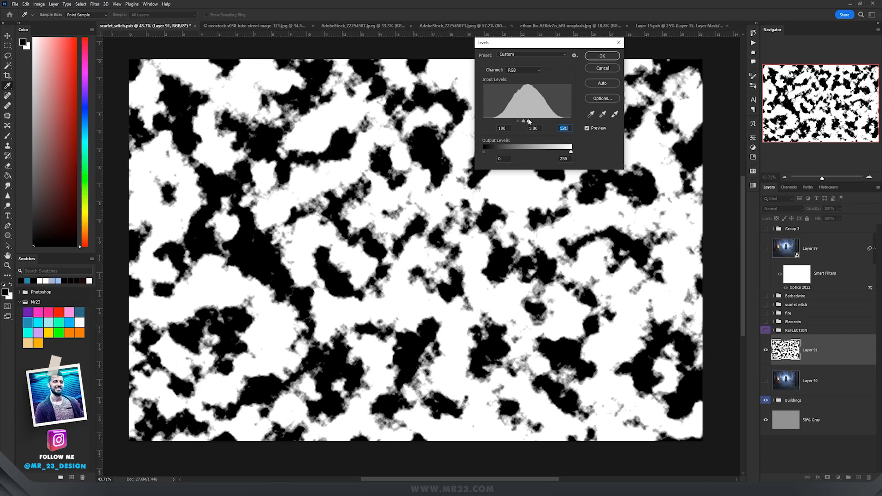
left_click(601, 56)
Enlarge the black-and-white clouds layer to about 371% so that large patches fill the canvas
scroll(448, 228, "down", 3)
scroll(448, 229, "down", 5)
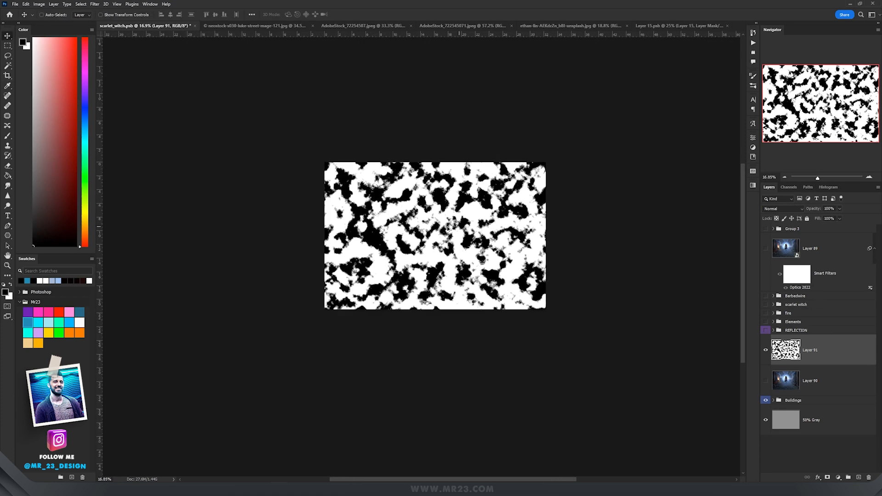
key("ctrl+t")
left_click_drag(508, 186, 720, 97)
left_click_drag(454, 241, 571, 343)
key("Return")
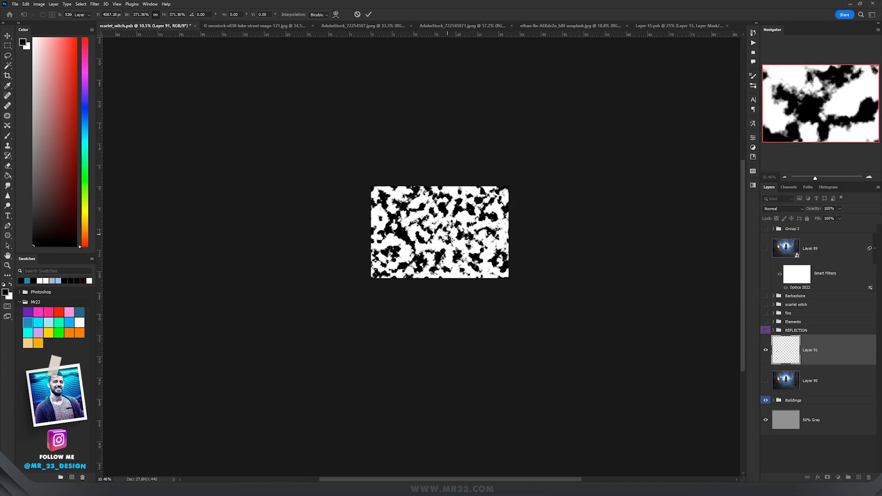
key("ctrl+0")
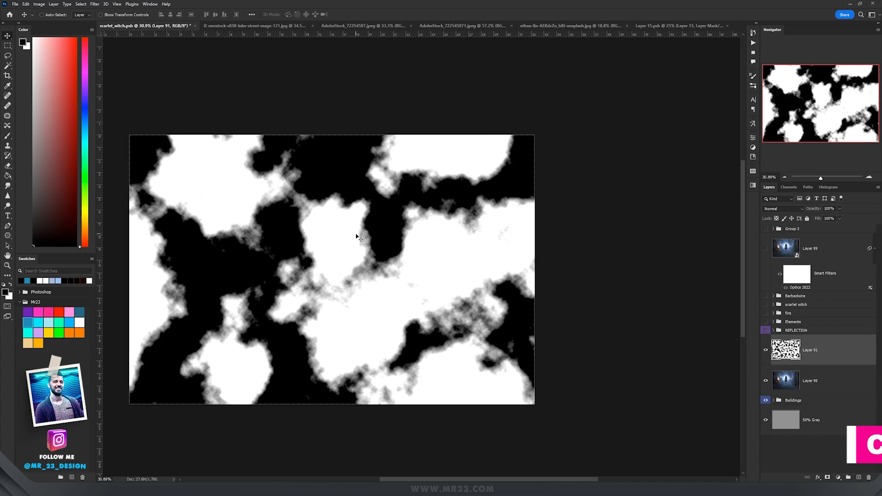
Select the whole canvas and copy that part of the enlarged clouds to a new layer
key("ctrl+a")
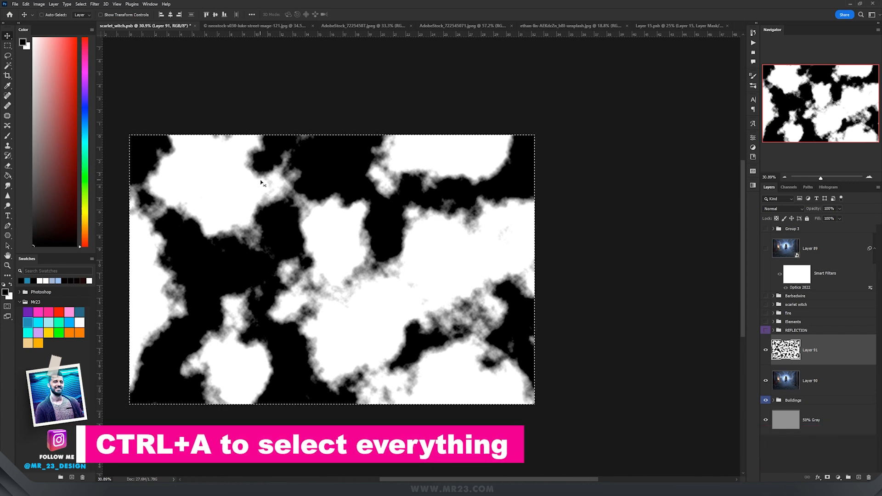
key("m")
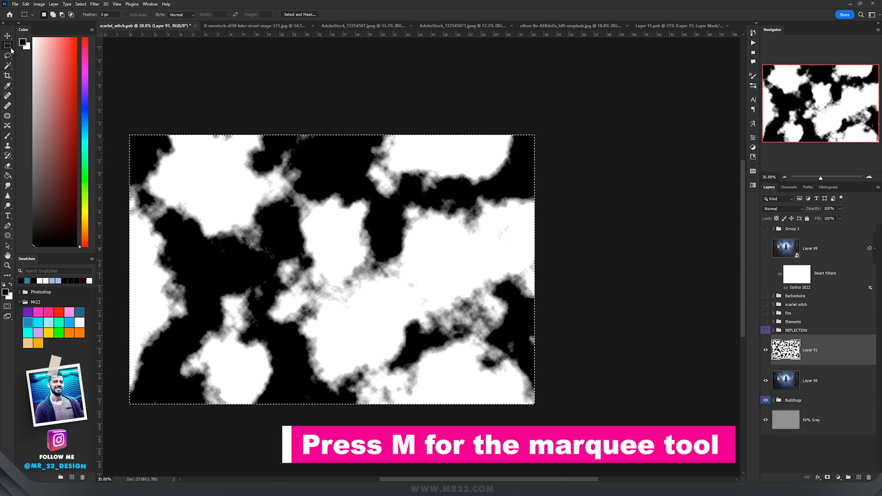
right_click(330, 225)
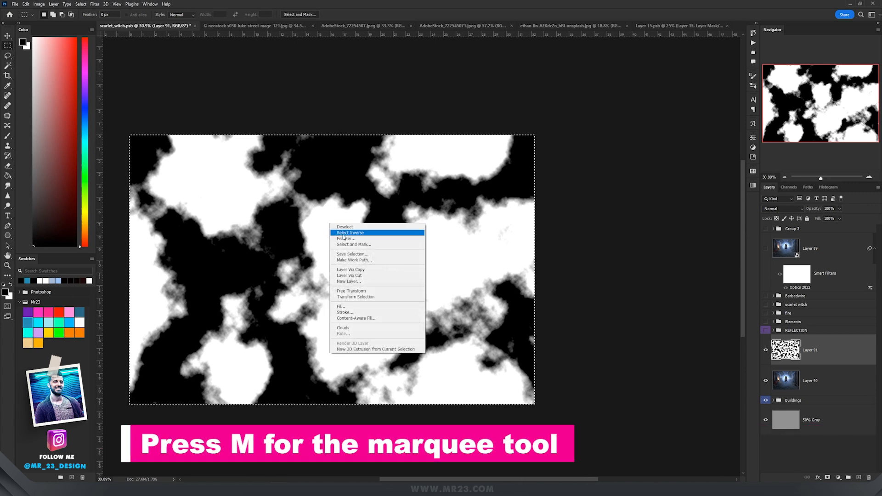
left_click(362, 272)
Squash the copied clouds to about 33% height over the street foreground and widen their lower edge in perspective
key("v")
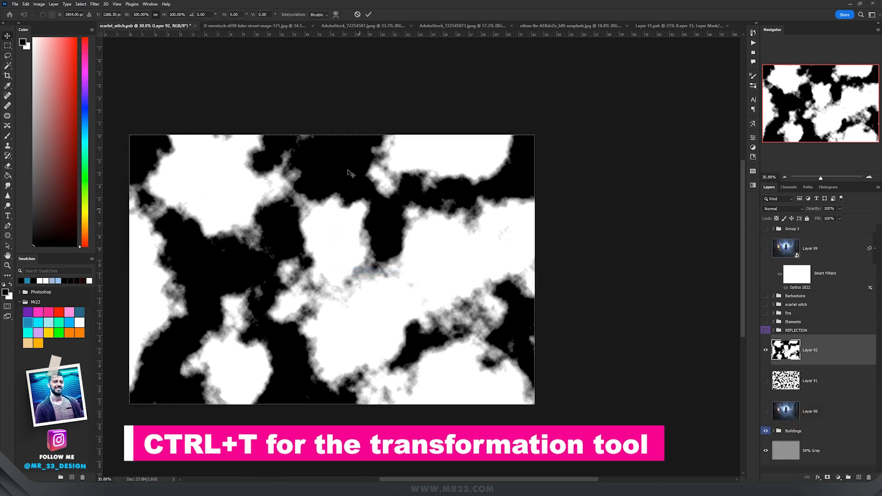
key("ctrl+t")
left_click_drag(332, 136, 345, 325)
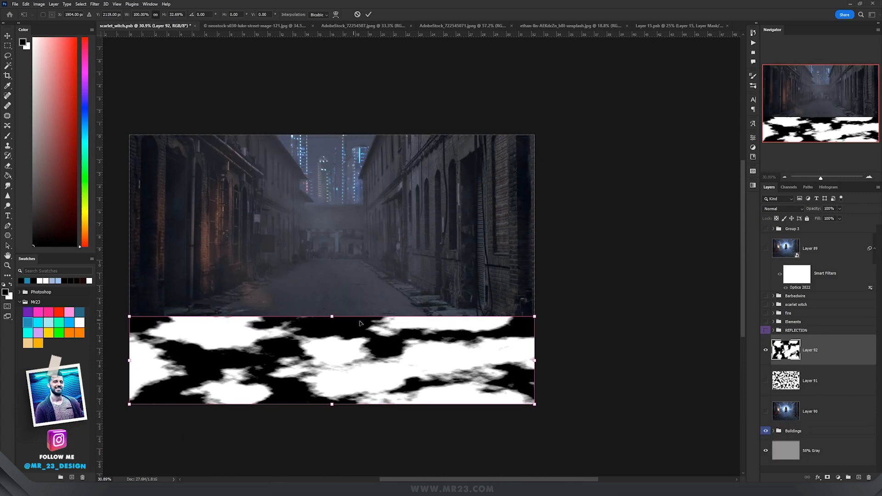
right_click(365, 196)
left_click(395, 233)
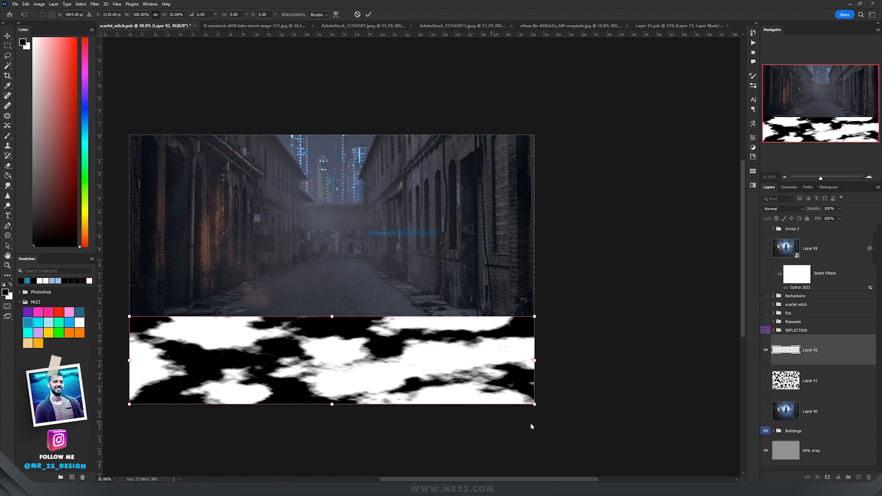
left_click_drag(536, 405, 683, 405)
key("Return")
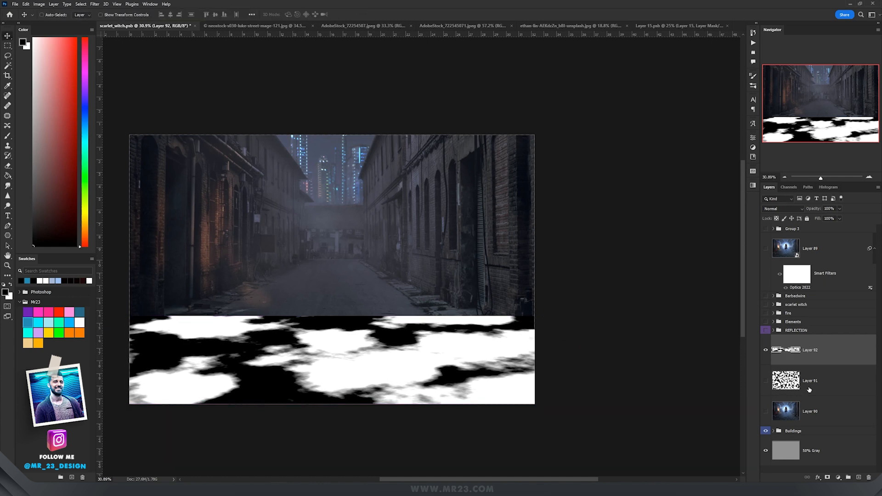
Add a new layer directly beneath the squashed clouds layer and fill it with black
left_click(859, 478)
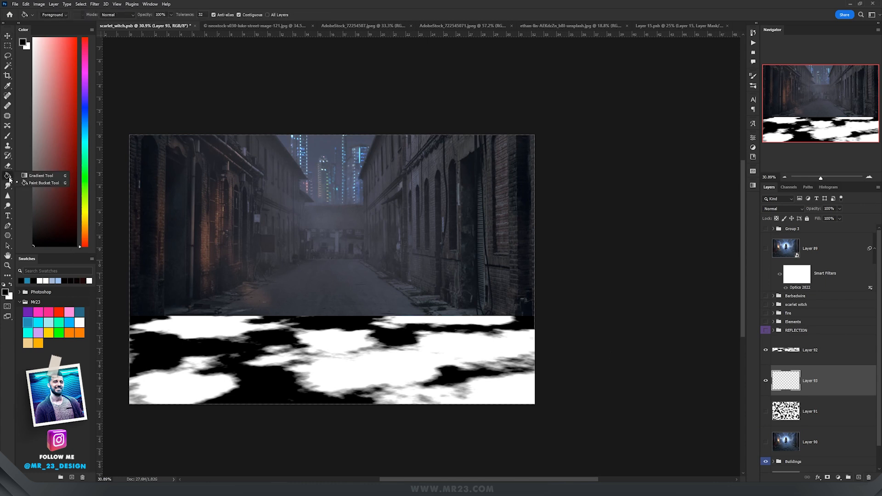
left_click(322, 265)
key("v")
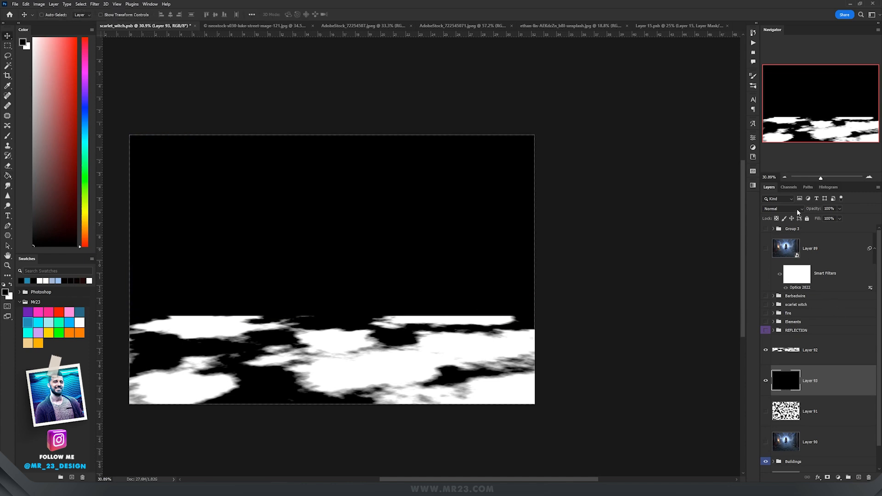
Load the white cloud patches as a selection from the Blue channel and return to the layers
left_click(788, 187)
left_click(775, 229, "ctrl")
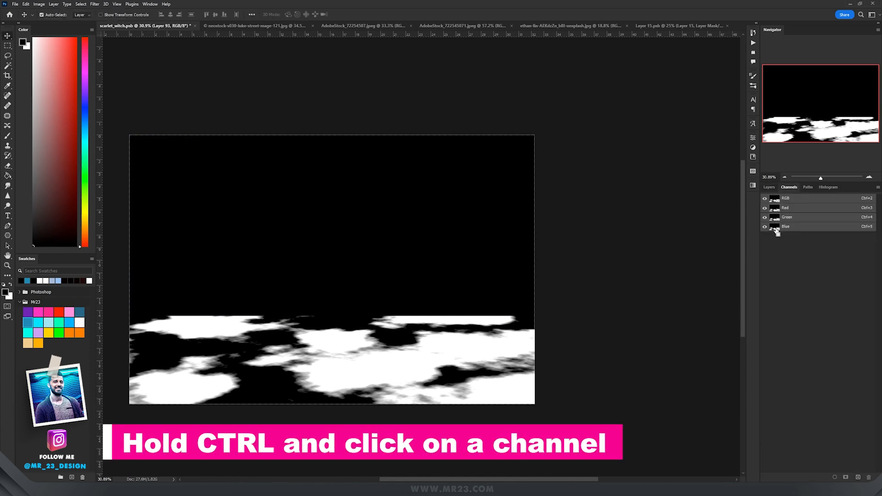
left_click(768, 187)
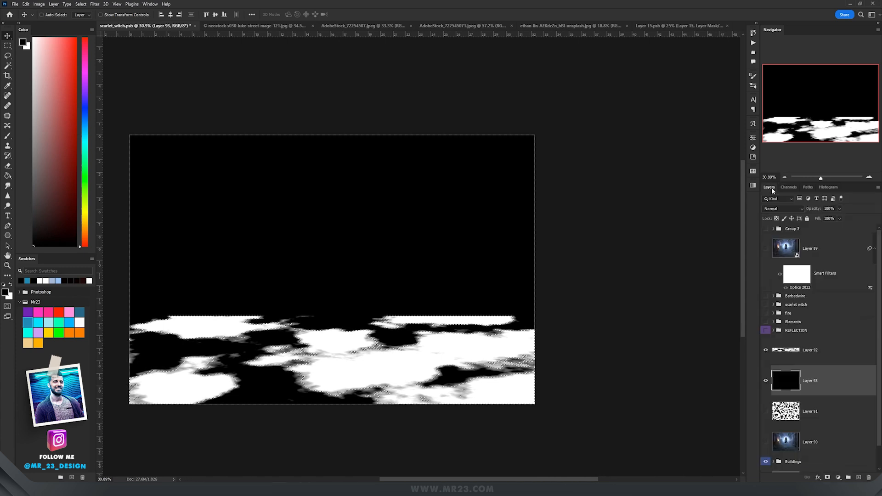
Hide the clouds and black layers, show Layer 90, and mask it with the cloud selection
left_click(768, 381)
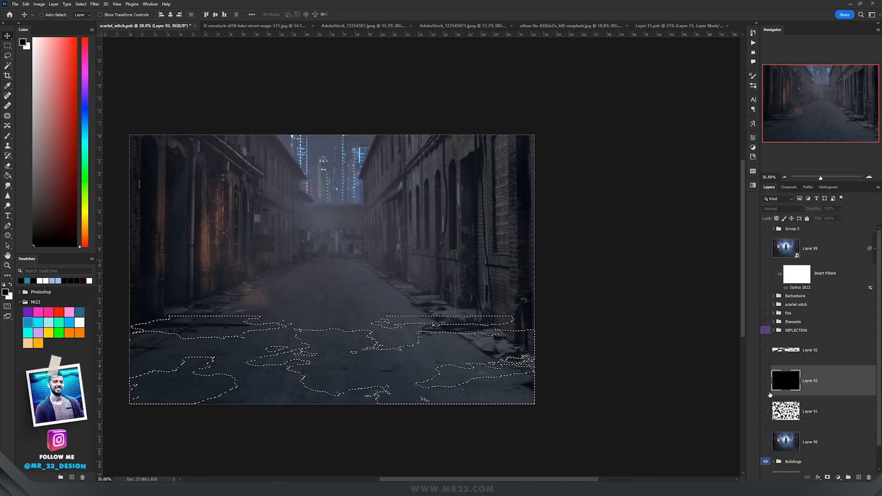
left_click(765, 441)
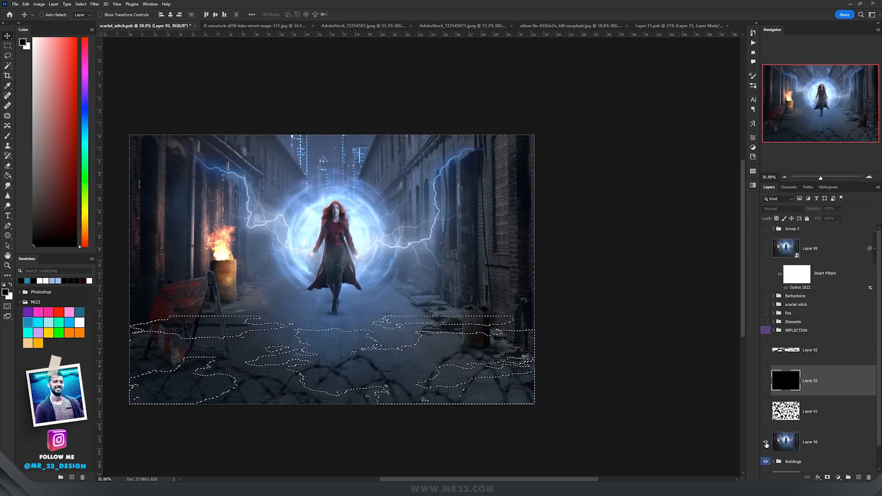
left_click(830, 445)
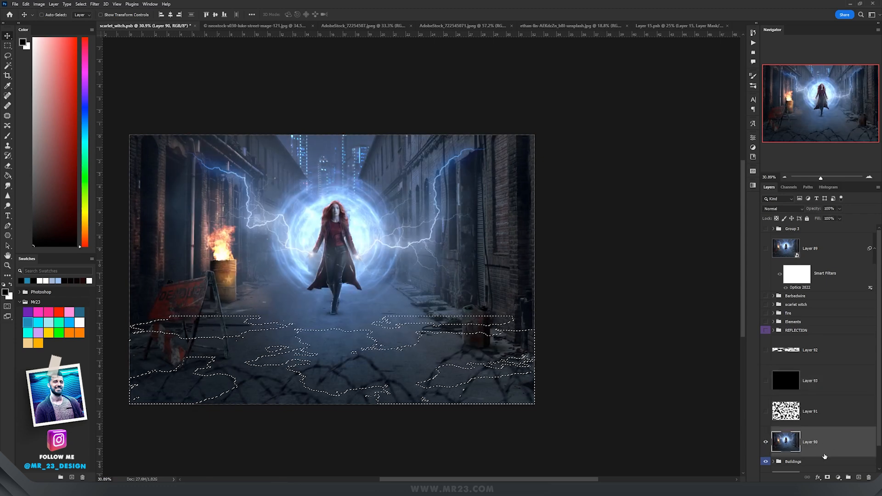
left_click(827, 478)
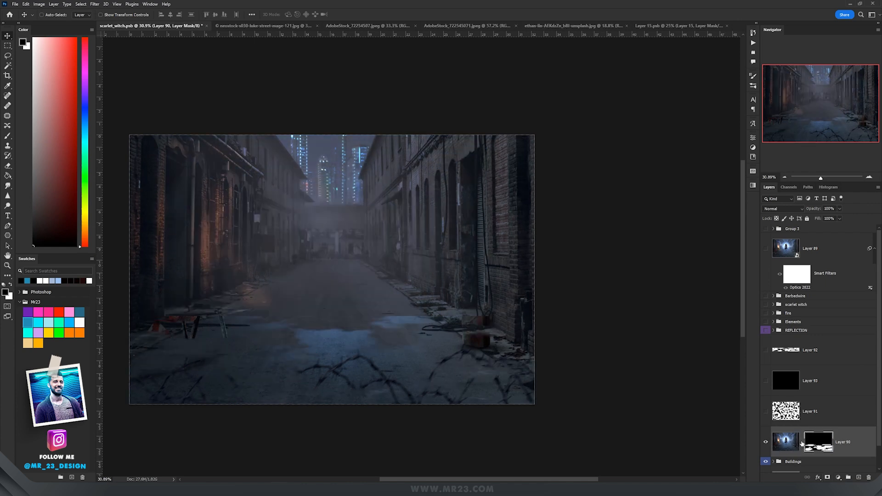
Flip Layer 90's image vertically independently of its mask and shift it down so the reflected feet meet the street
left_click(786, 441)
key("ctrl+t")
right_click(352, 268)
left_click(384, 409)
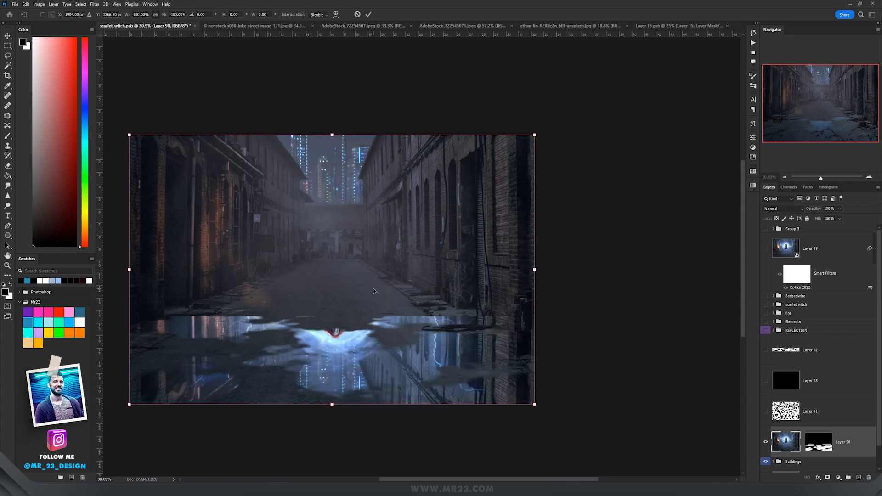
key("Return")
left_click_drag(363, 257, 365, 315)
Target Layer 90's mask and ready the Brush tool for refining the puddle edges
left_click(818, 441)
scroll(266, 344, "up", 3)
left_click_drag(480, 295, 427, 277)
key("b")
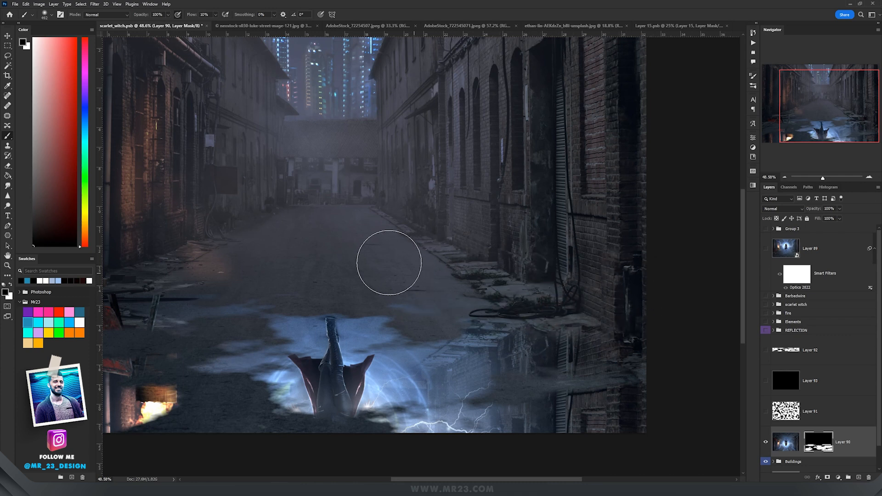
scroll(415, 258, "left", 5)
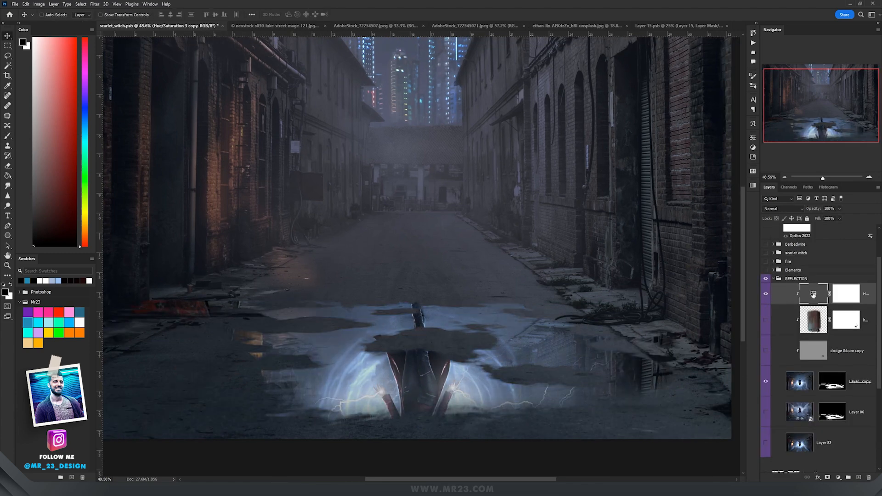
Open the Hue/Saturation adjustment in the REFLECTION group and compare the puddles with and without it
double_click(813, 294)
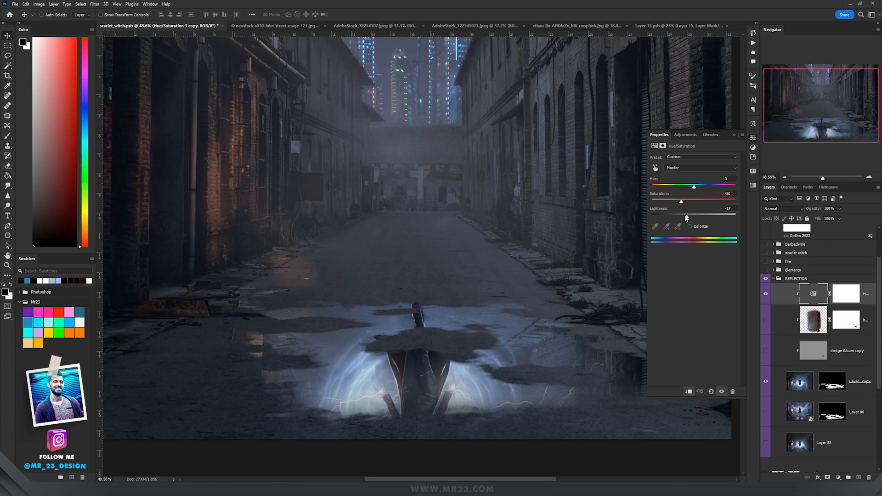
left_click(765, 294)
left_click(764, 294)
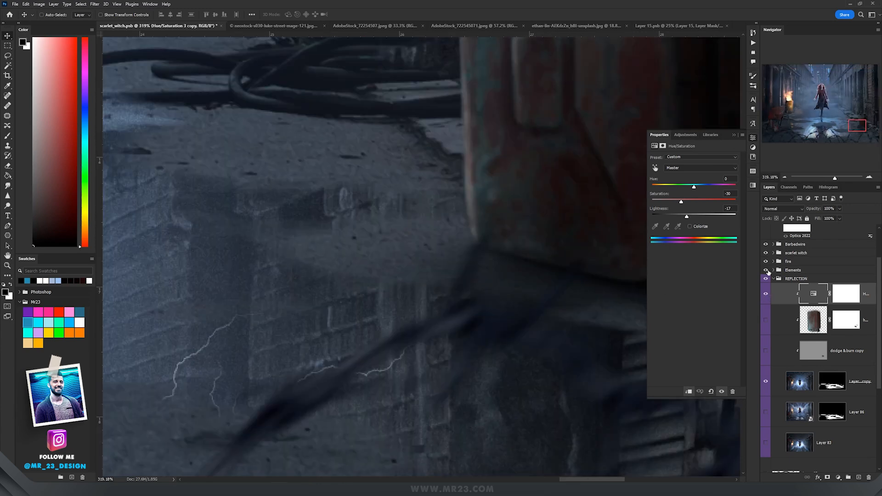
Turn on the jerry can's reflection layer in the REFLECTION group and check it beneath the can
left_click(766, 320)
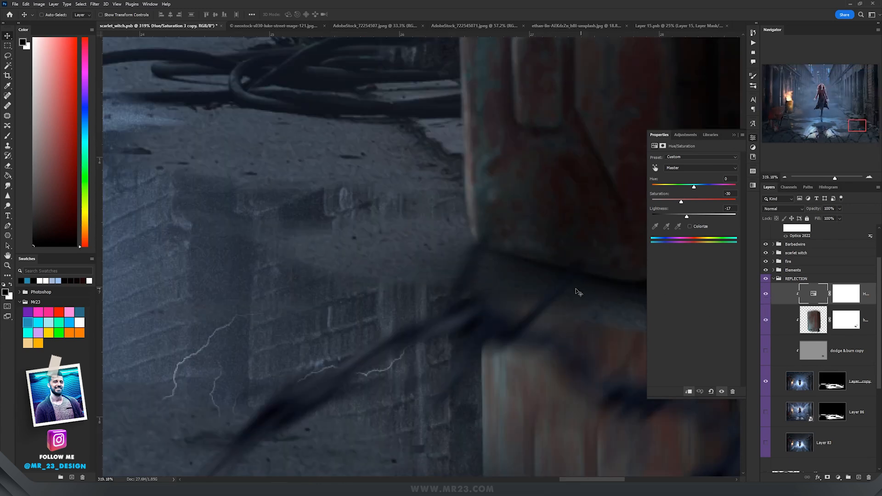
scroll(543, 290, "down", 2)
scroll(543, 290, "down", 4)
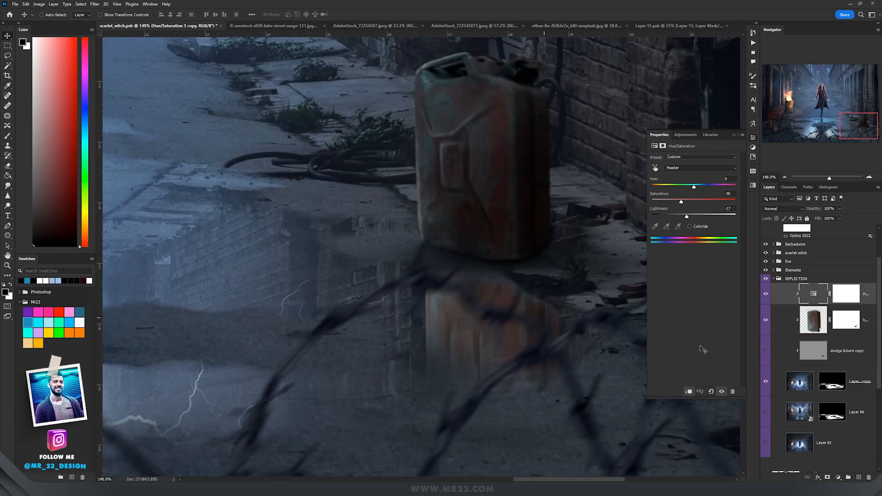
left_click(496, 268, "ctrl")
left_click_drag(538, 250, 535, 243)
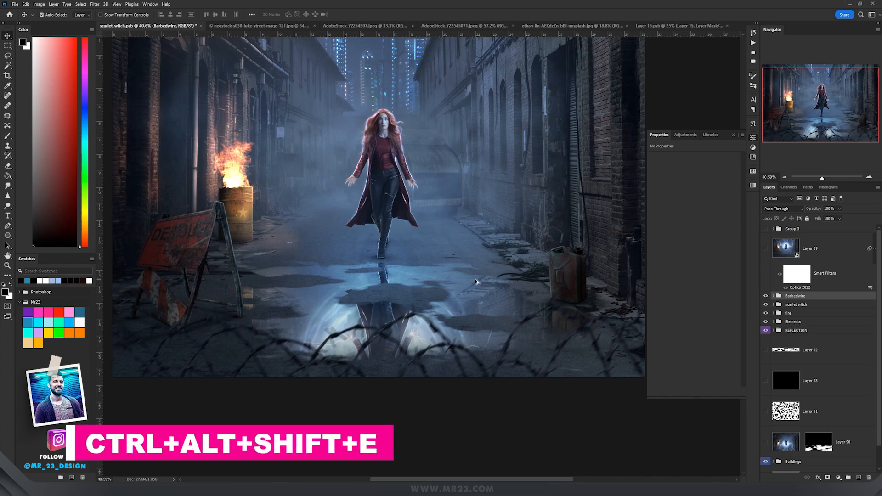
Stamp all visible layers into a new layer above the Barbedwire group and convert it to a smart object
key("ctrl+alt+shift+e")
right_click(833, 303)
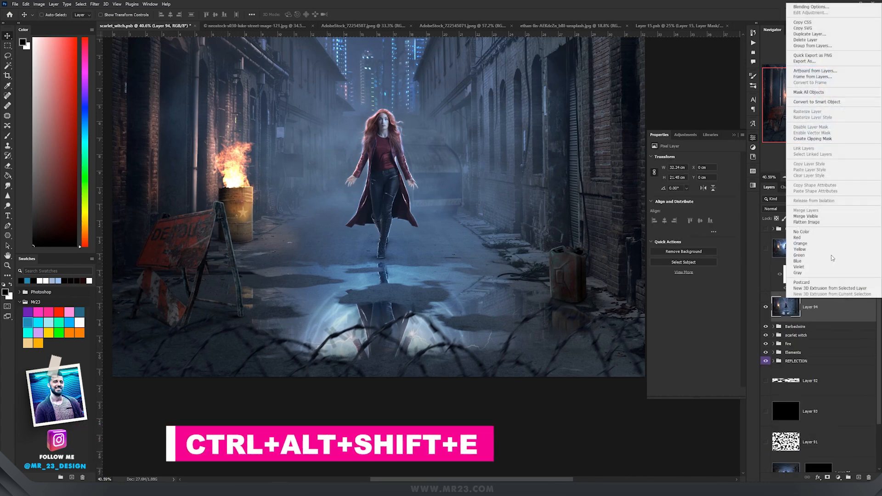
left_click(834, 102)
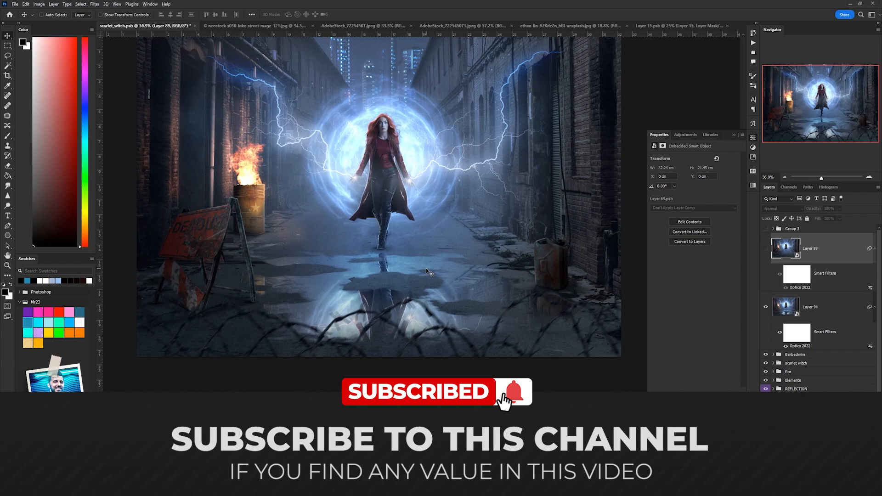
Examine the woman, portal, lightning and puddle reflections in the composite, both close up and as a whole
scroll(426, 268, "up", 5)
left_click_drag(434, 188, 439, 310)
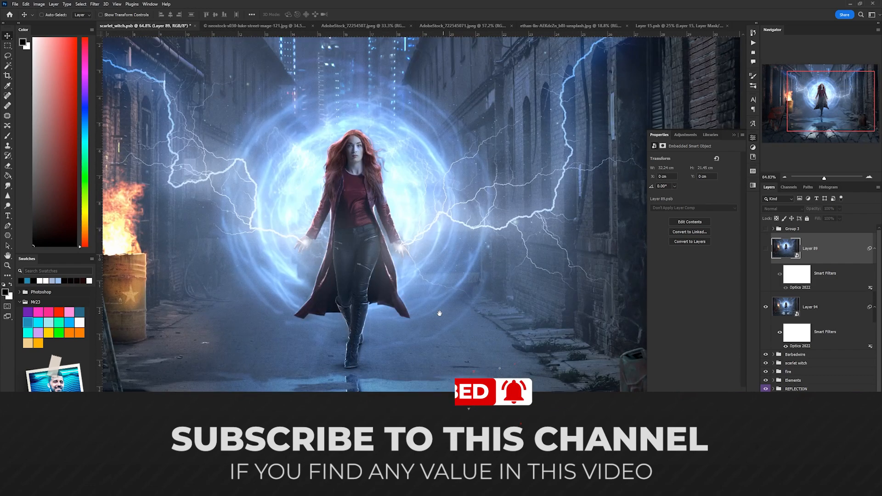
scroll(440, 309, "down", 1)
scroll(372, 211, "up", 3)
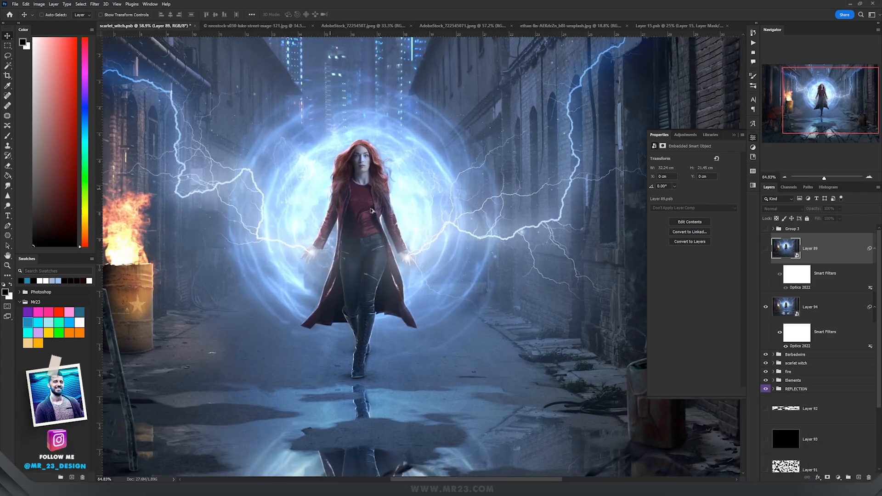
scroll(371, 210, "down", 2)
scroll(371, 211, "down", 1)
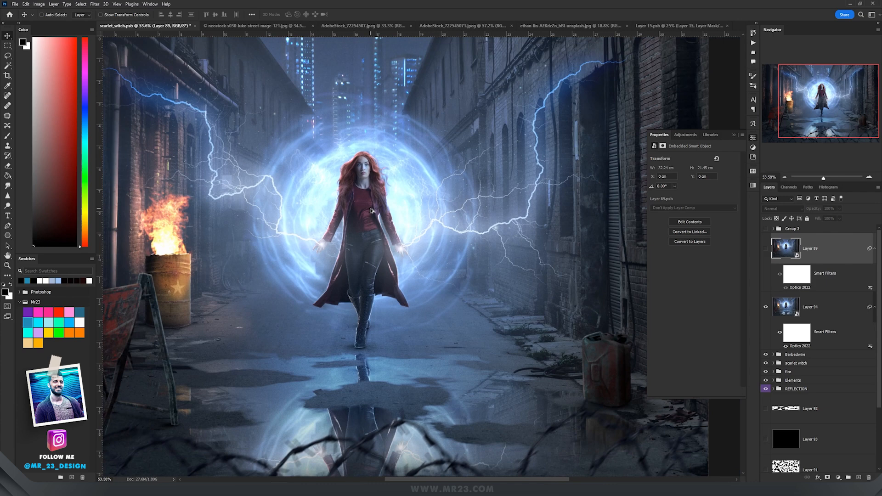
scroll(371, 210, "down", 1)
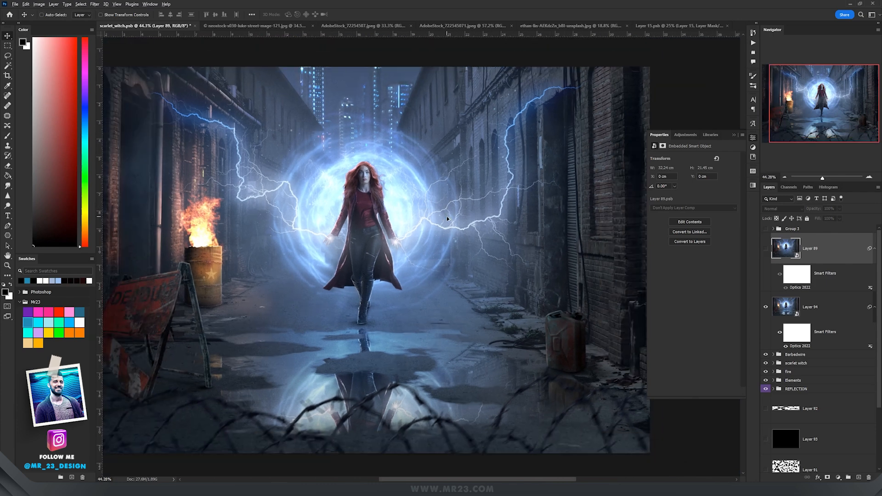
scroll(446, 217, "up", 1)
scroll(447, 220, "up", 1)
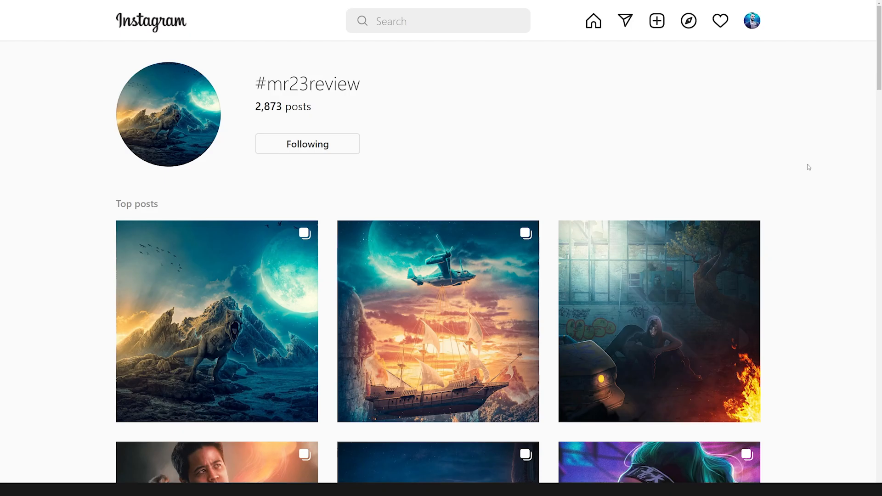
Browse the #mr23review posts on Instagram and look at individual artworks
scroll(809, 167, "down", 20)
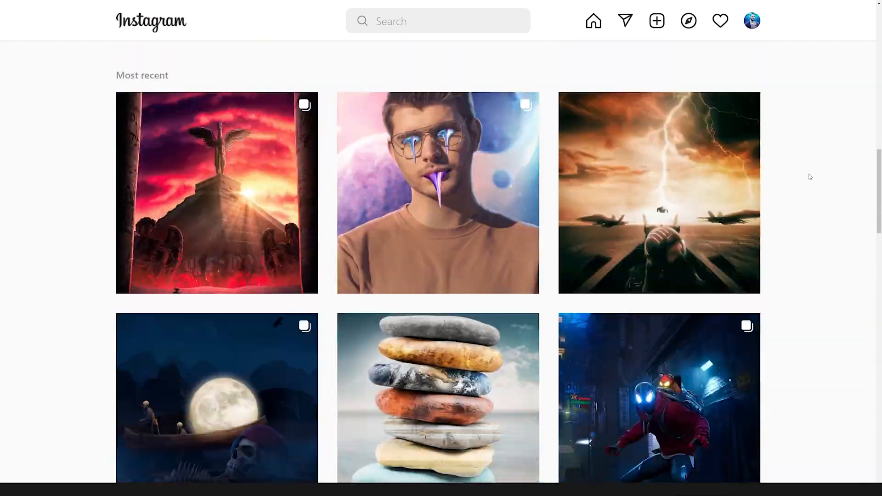
scroll(809, 177, "down", 20)
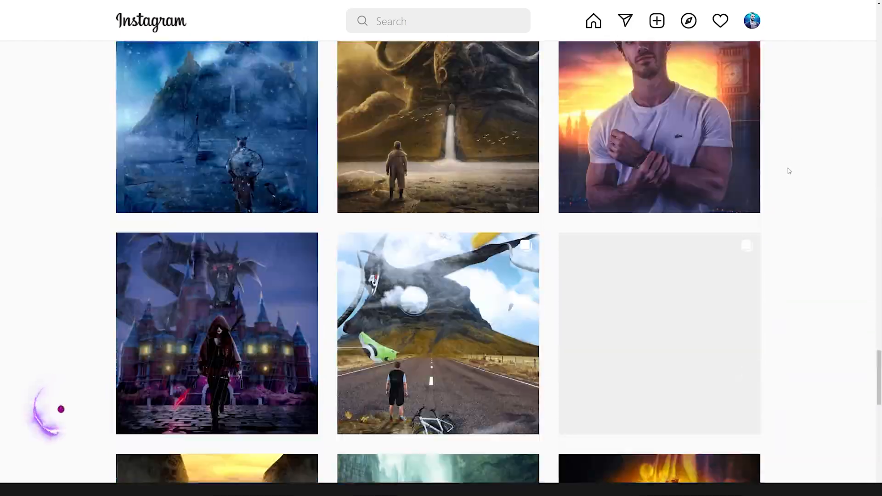
scroll(789, 170, "down", 20)
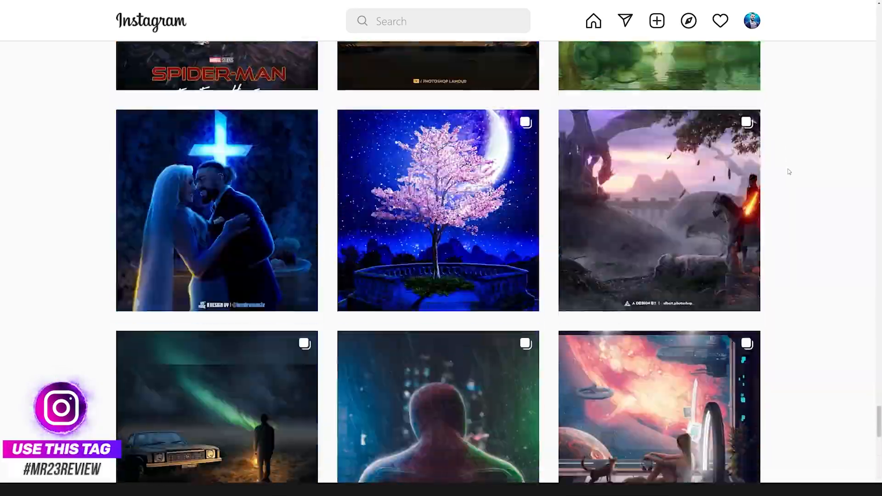
scroll(788, 172, "down", 20)
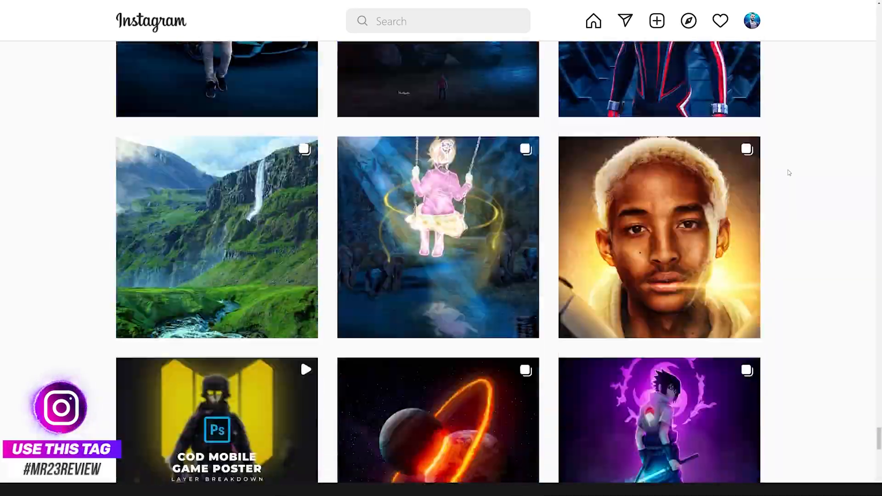
scroll(788, 172, "down", 15)
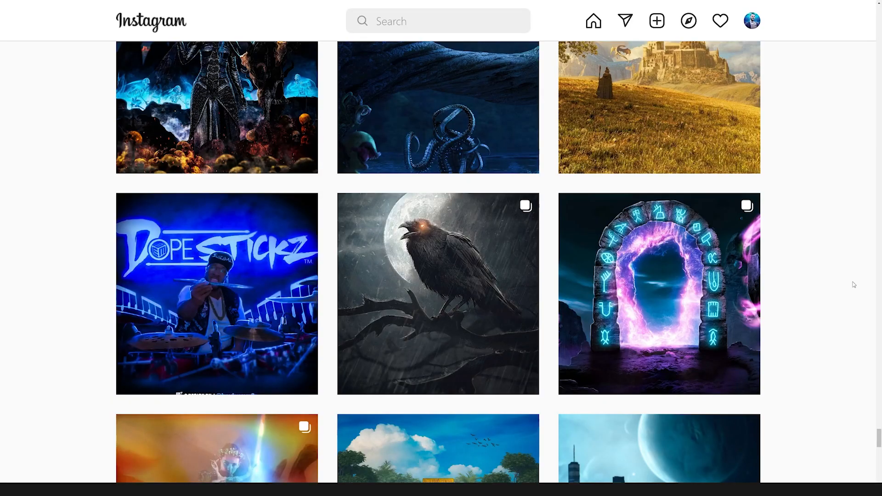
left_click(466, 248)
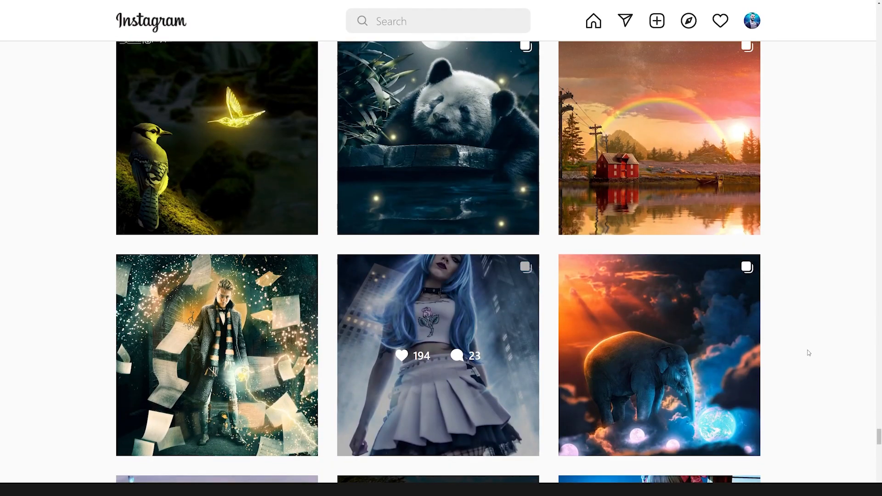
left_click(476, 311)
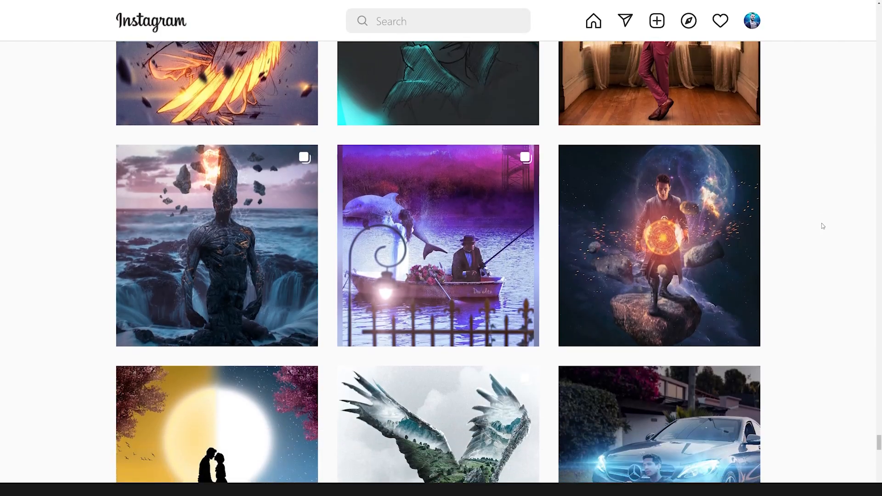
scroll(822, 222, "down", 1)
scroll(821, 222, "up", 2)
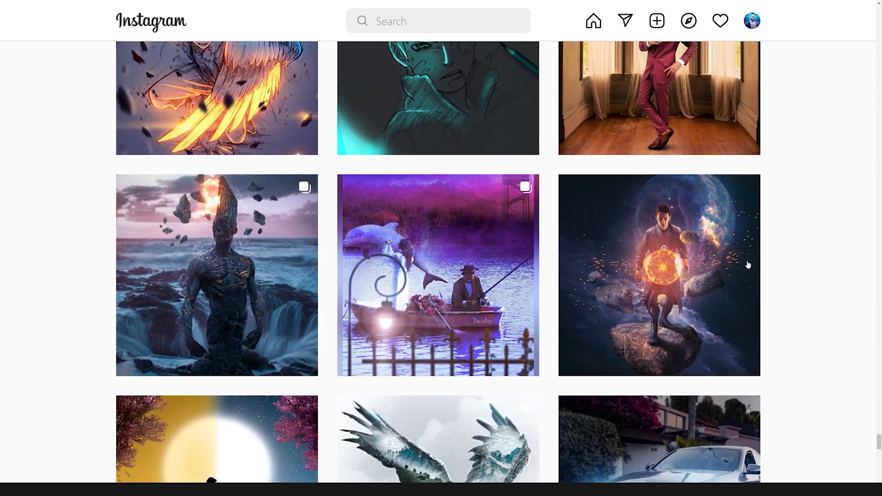
left_click(754, 202)
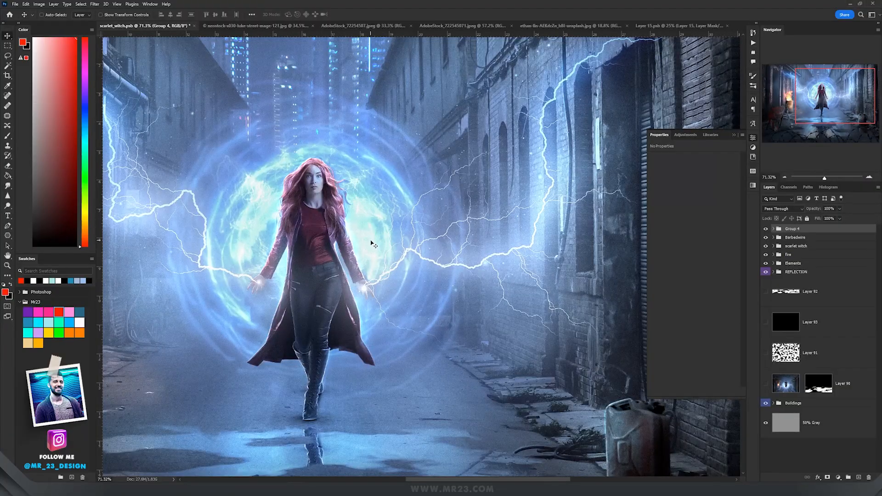
Create a new layer above Group 4 in Color Dodge mode, filled with the Color-Dodge-neutral black
scroll(371, 243, "up", 3)
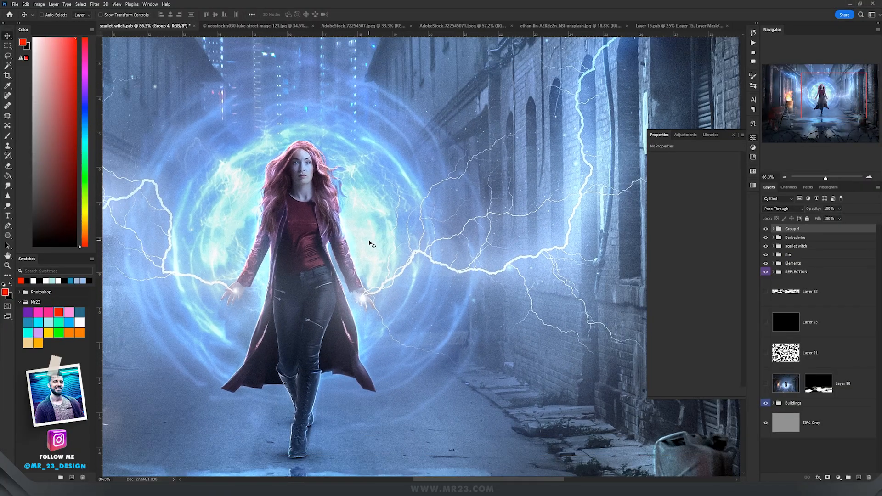
left_click_drag(363, 240, 403, 241)
scroll(402, 241, "down", 3)
left_click(54, 4)
mouse_move(62, 12)
left_click(136, 12)
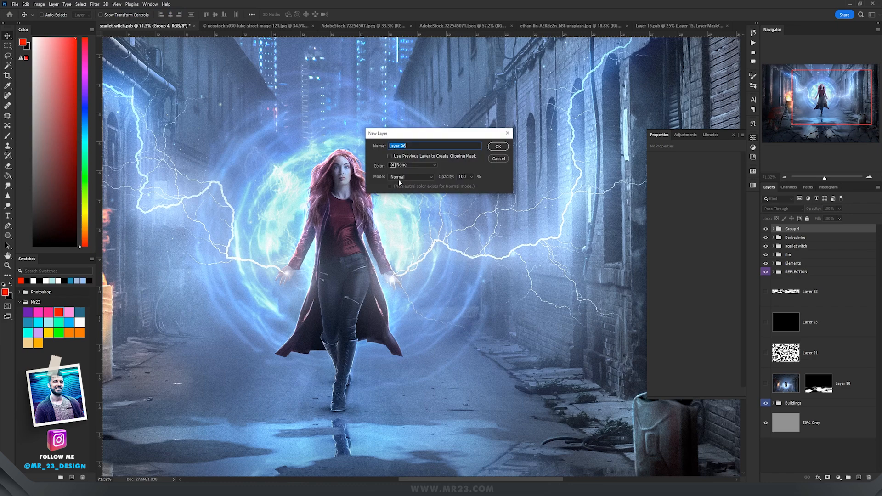
left_click(402, 178)
left_click(411, 246)
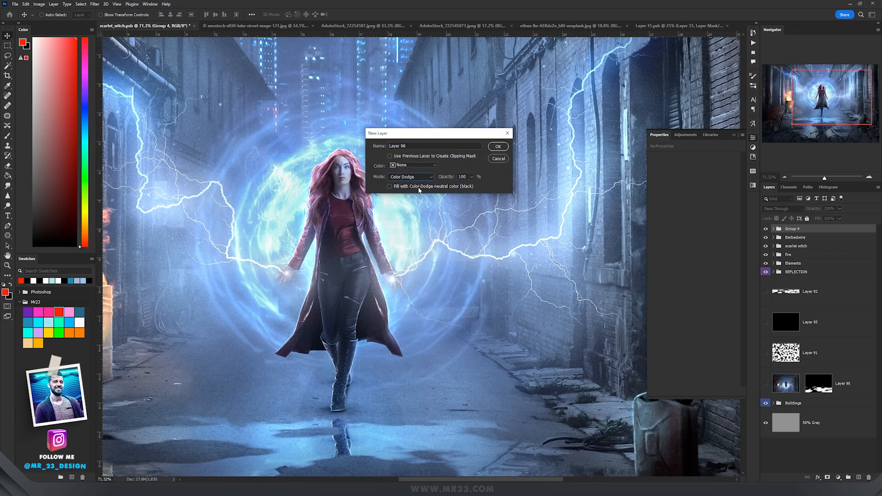
left_click(497, 147)
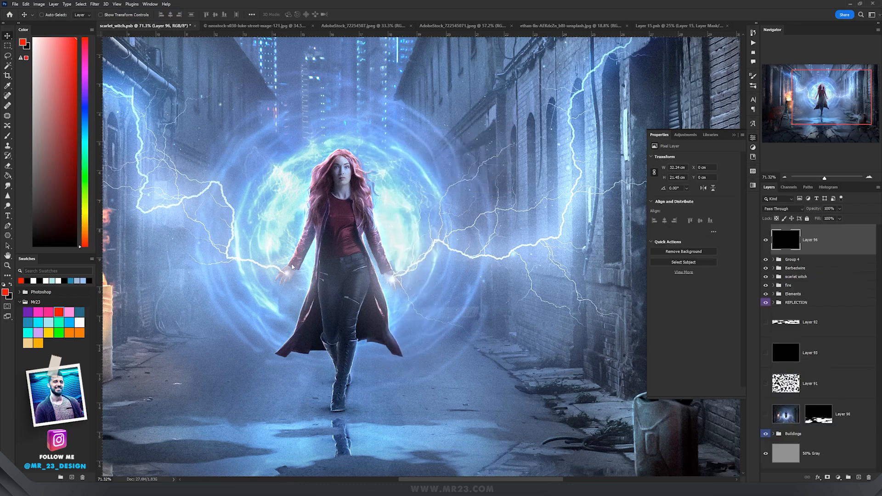
Paint a soft red glow over both of the woman's hands and the lightning strands nearest to them
key("b")
mouse_move(284, 275)
left_mouse_down()
mouse_move(293, 276)
mouse_move(268, 278)
left_mouse_up()
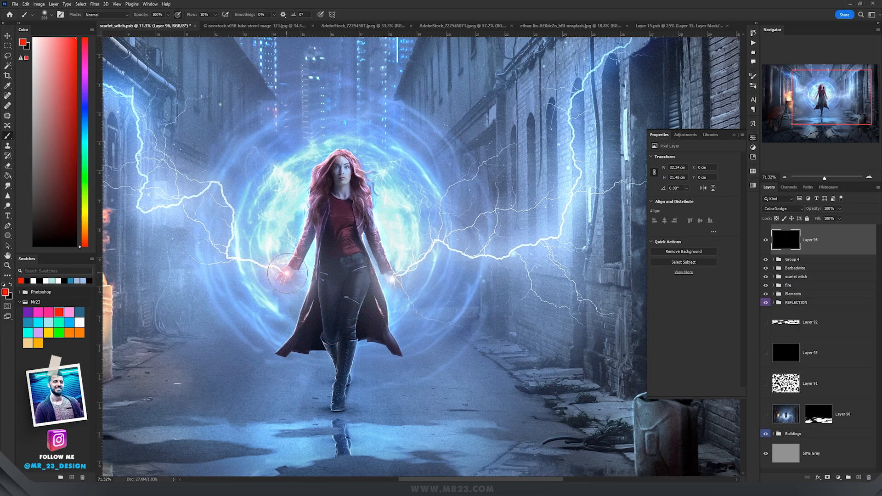
left_click_drag(278, 269, 268, 269)
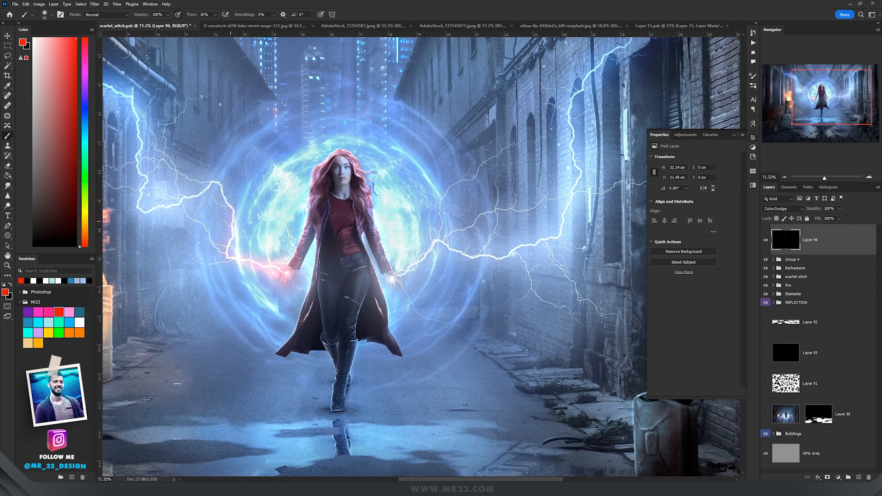
scroll(273, 283, "up", 4)
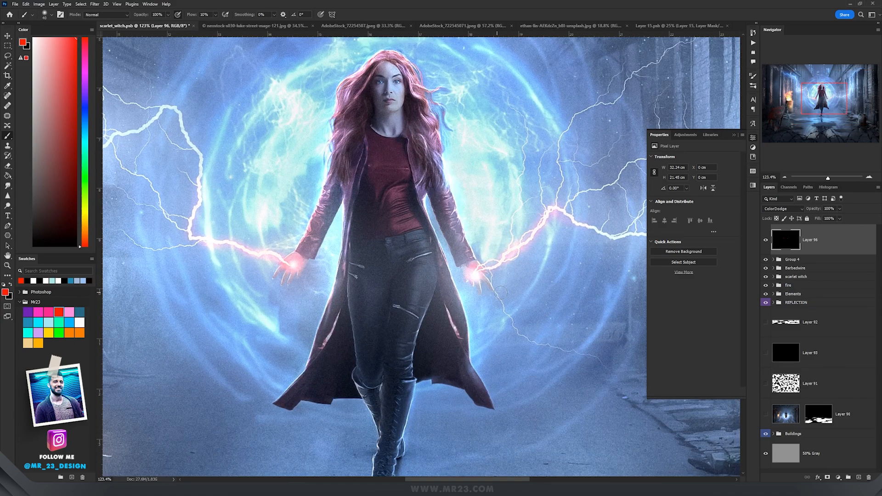
mouse_move(294, 211)
left_mouse_down()
mouse_move(478, 303)
mouse_move(275, 216)
left_mouse_up()
scroll(349, 230, "down", 5)
Tone down the red glow with black at 30% brush opacity and brush more red light along the coat
key("x")
key("3")
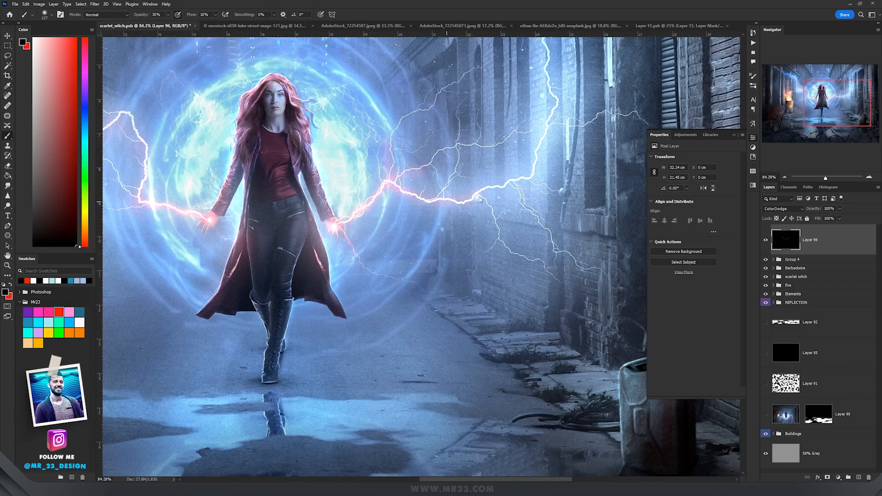
left_click_drag(276, 395, 354, 183)
key("x")
scroll(283, 271, "up", 5)
left_click(541, 282)
left_click_drag(294, 138, 322, 404)
Refine the glow around the hand holding the lightning and brush fine white highlights onto it
scroll(183, 230, "up", 4)
scroll(175, 222, "up", 3)
mouse_move(620, 257)
left_mouse_down()
mouse_move(184, 280)
mouse_move(620, 266)
left_mouse_up()
scroll(392, 288, "down", 2)
scroll(275, 239, "up", 1)
key("x")
mouse_move(241, 226)
left_mouse_down()
mouse_move(211, 242)
mouse_move(252, 250)
left_mouse_up()
key("d")
key("x")
left_click_drag(250, 265, 231, 266)
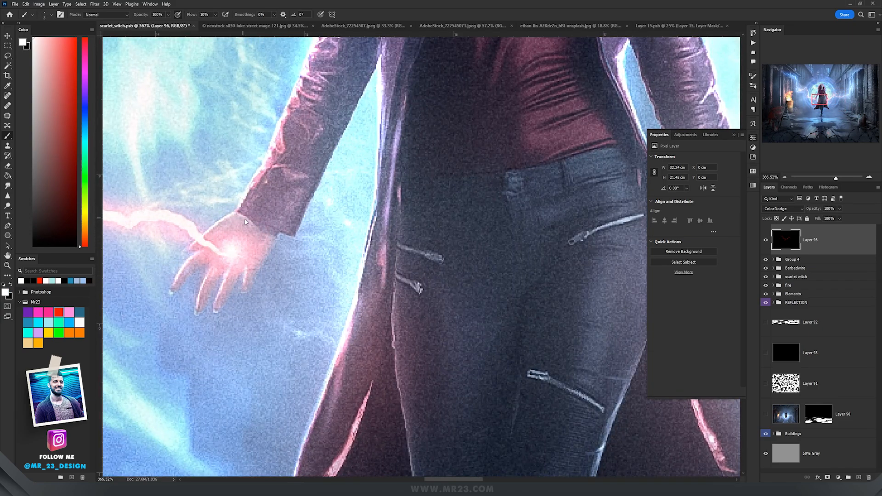
Brush red light along the sleeves, coat edges and legs, and switch to black for toning it down
left_click_drag(349, 248, 293, 93)
left_click_drag(597, 152, 271, 280)
left_click_drag(275, 413, 283, 244)
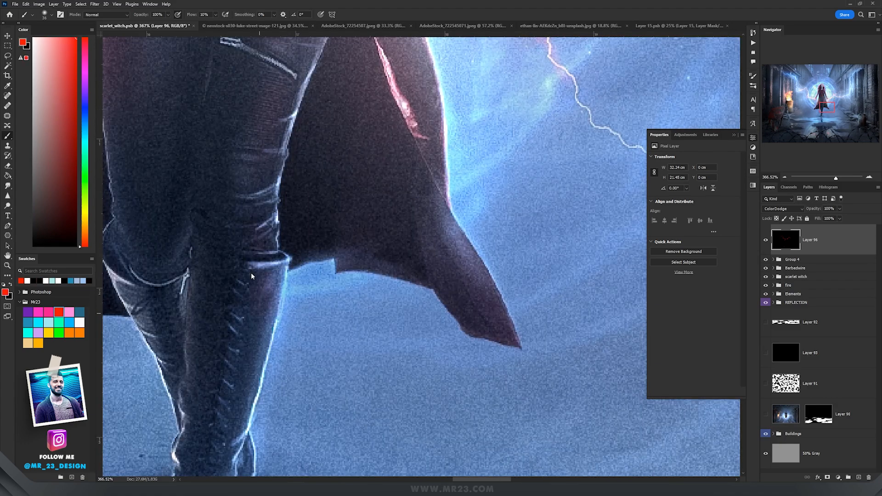
left_click(387, 275, "alt")
left_click(322, 202, "ctrl")
key("x")
left_click(409, 368, "alt")
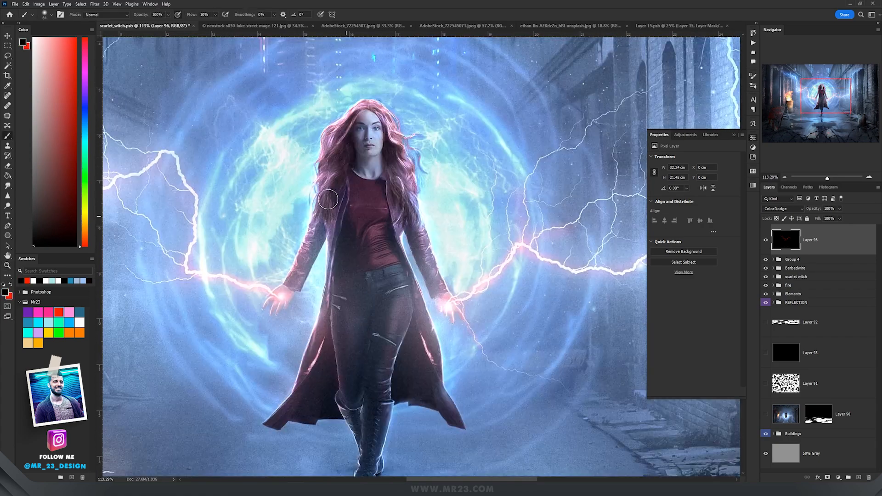
Zoom in on the woman's head and set a smaller white brush for fine highlights in her hair
key("d")
key("x")
left_click(337, 184, "ctrl")
key("bracketleft")
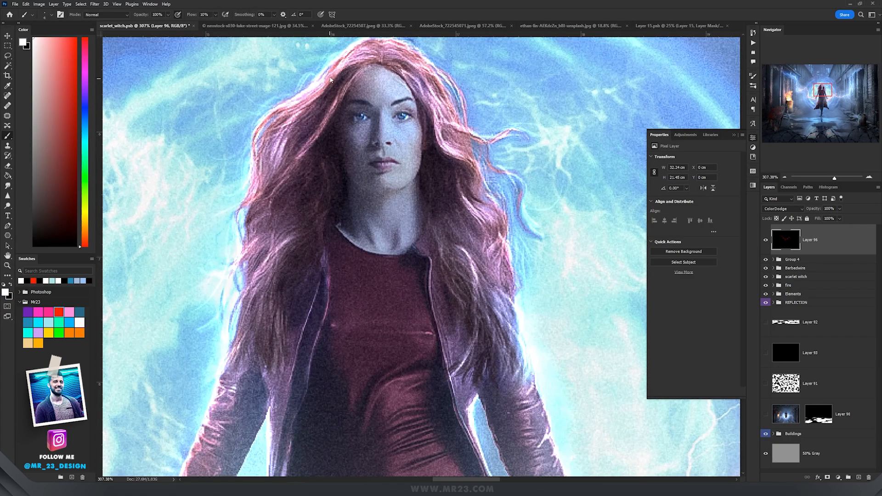